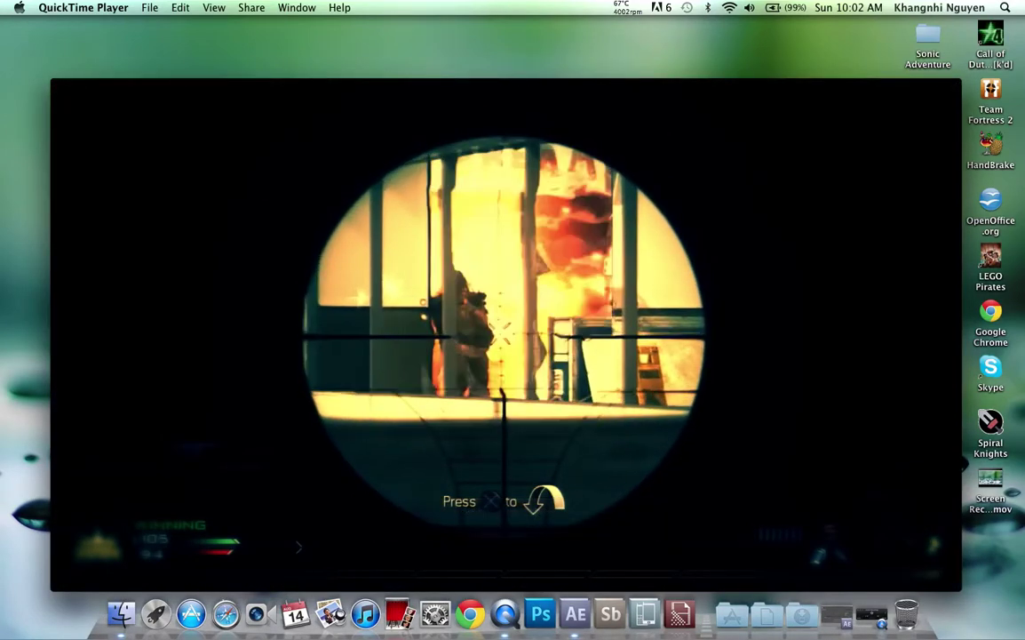
# Close the Entry V2.mp4 video preview and the Call of duty Comp folder window.
pyautogui.moveTo(397, 383)
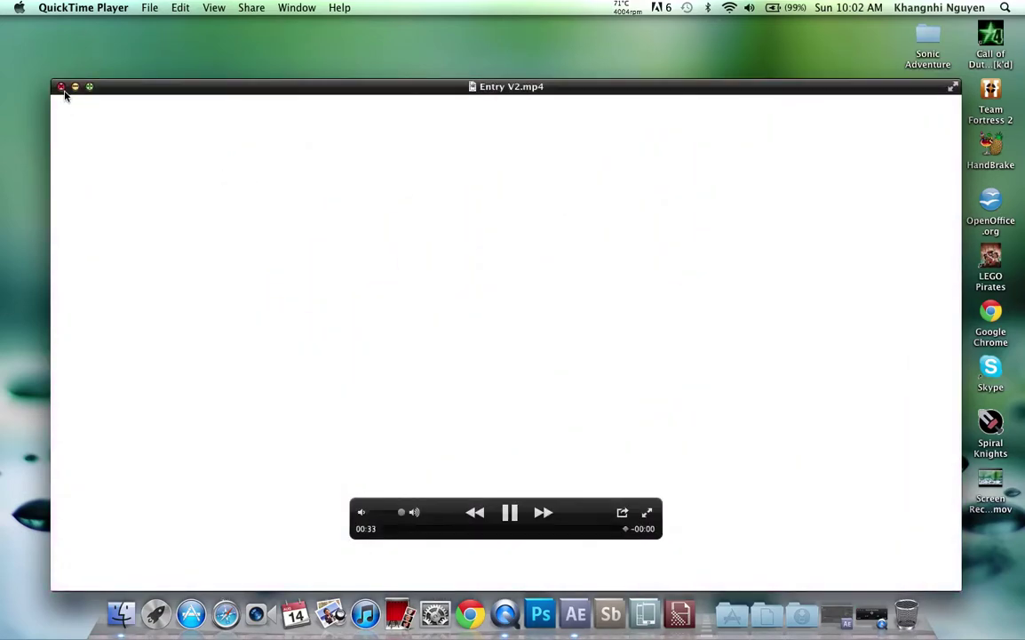
pyautogui.click(61, 87)
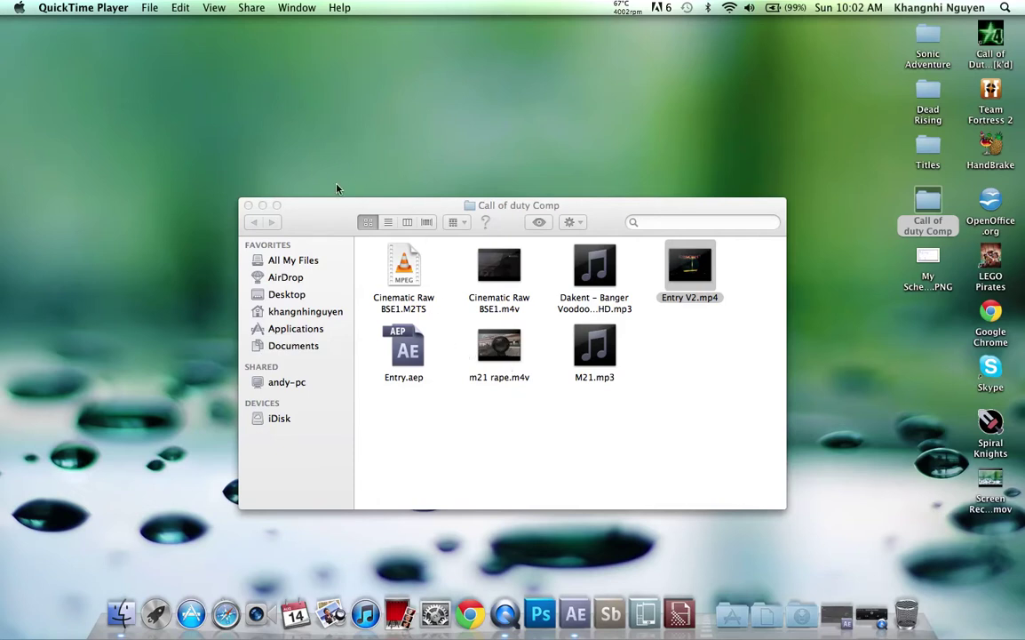
pyautogui.click(249, 206)
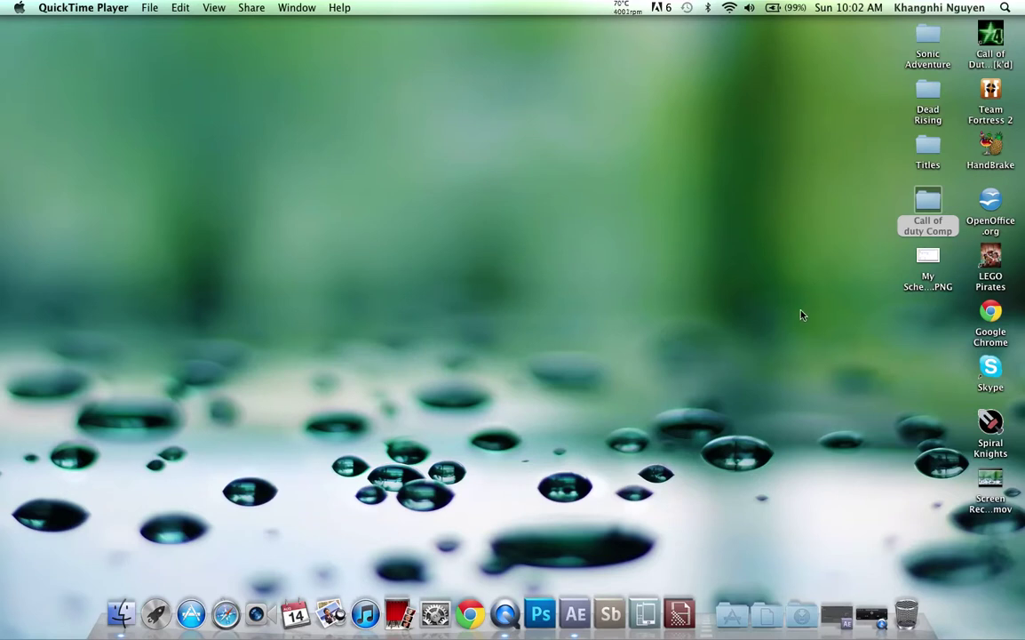
# Switch to After Effects and bring up its empty untitled project window.
pyautogui.click(573, 613)
pyautogui.rightClick(573, 611)
pyautogui.click(578, 562)
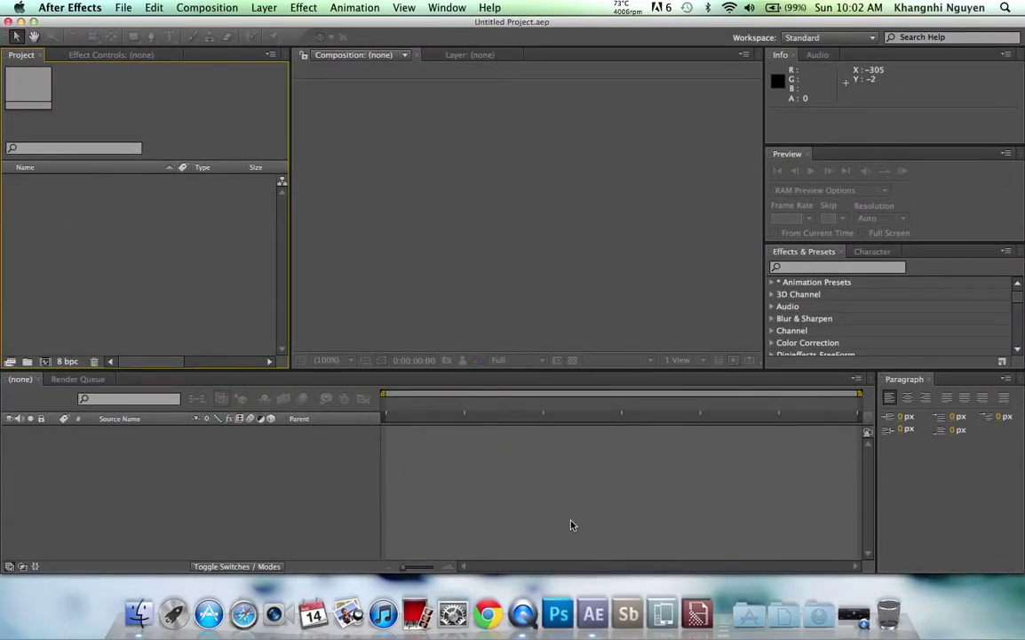
# Import the video clip m21 rape.m4v from the Call of duty Comp folder as footage.
pyautogui.click(120, 7)
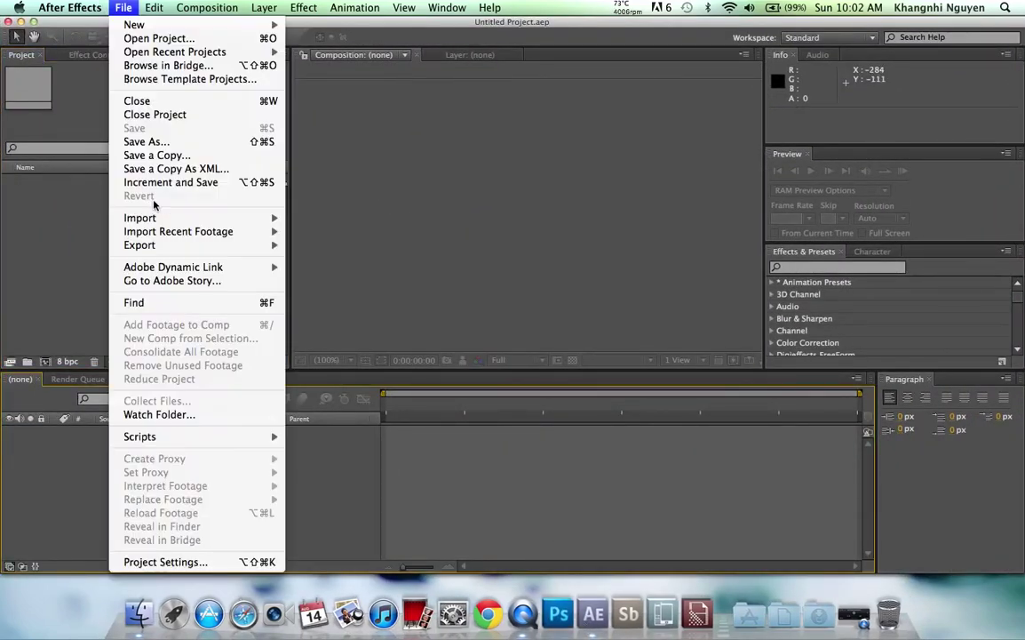
pyautogui.moveTo(165, 218)
pyautogui.click(306, 218)
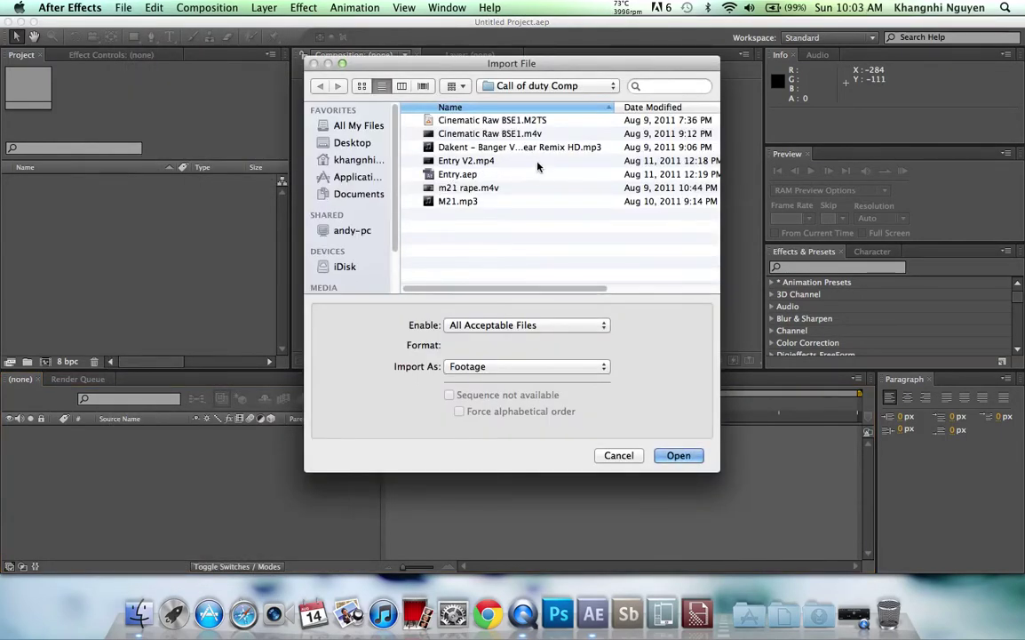
pyautogui.doubleClick(477, 189)
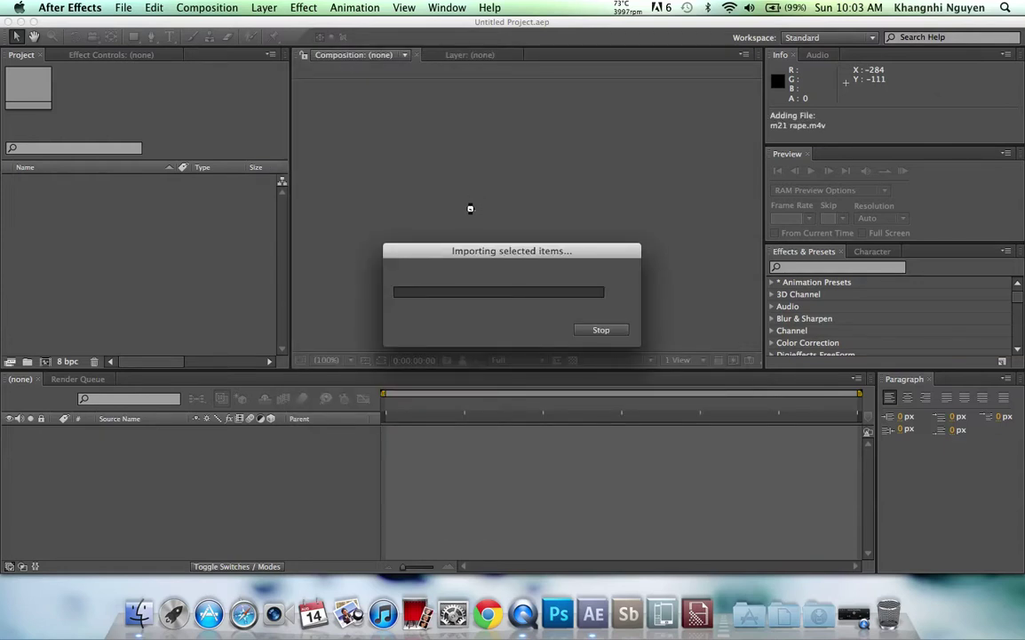
pyautogui.click(87, 197)
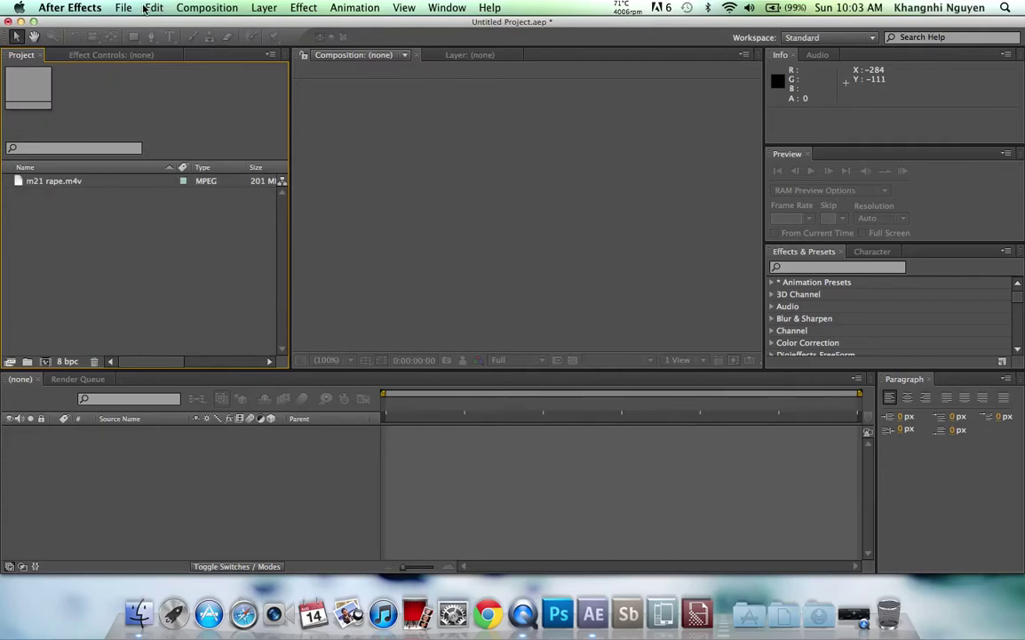
# Import the gun sound file M21.mp3 from the Call of duty Comp folder into the project.
pyautogui.click(123, 8)
pyautogui.moveTo(222, 217)
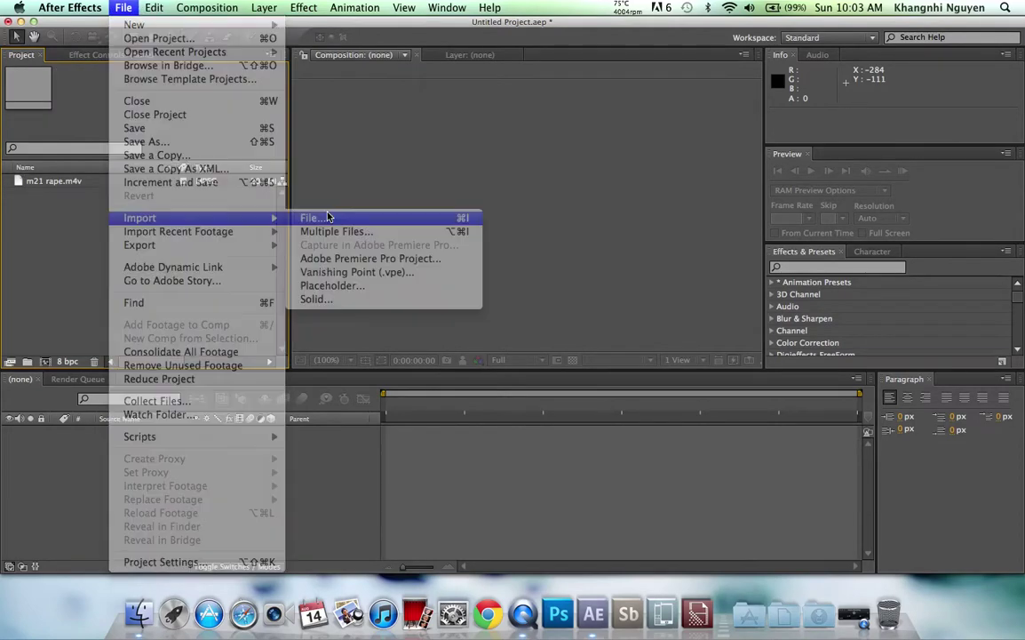
pyautogui.click(327, 218)
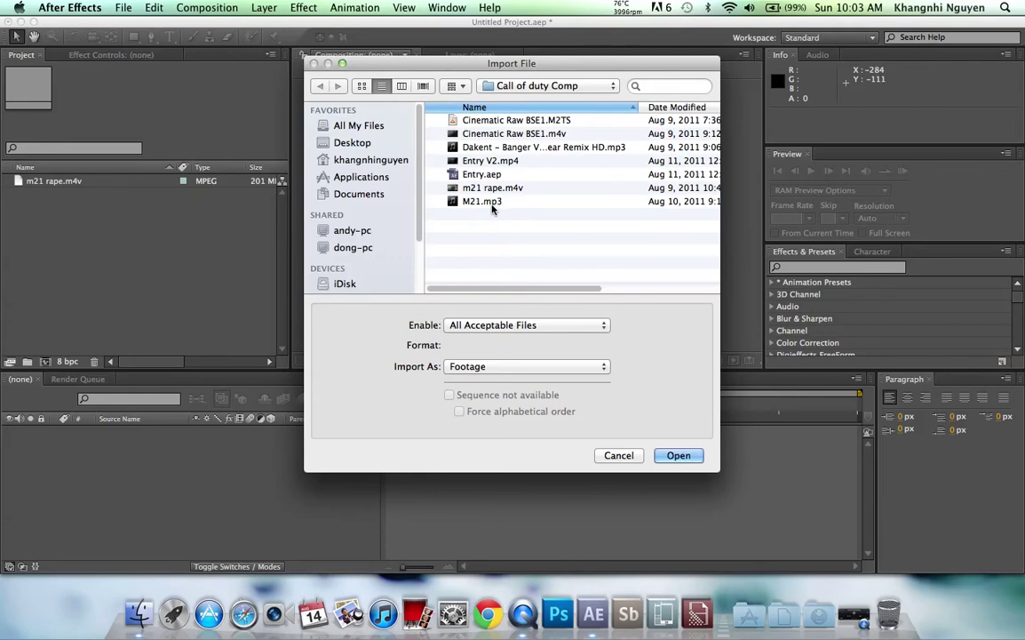
pyautogui.doubleClick(488, 201)
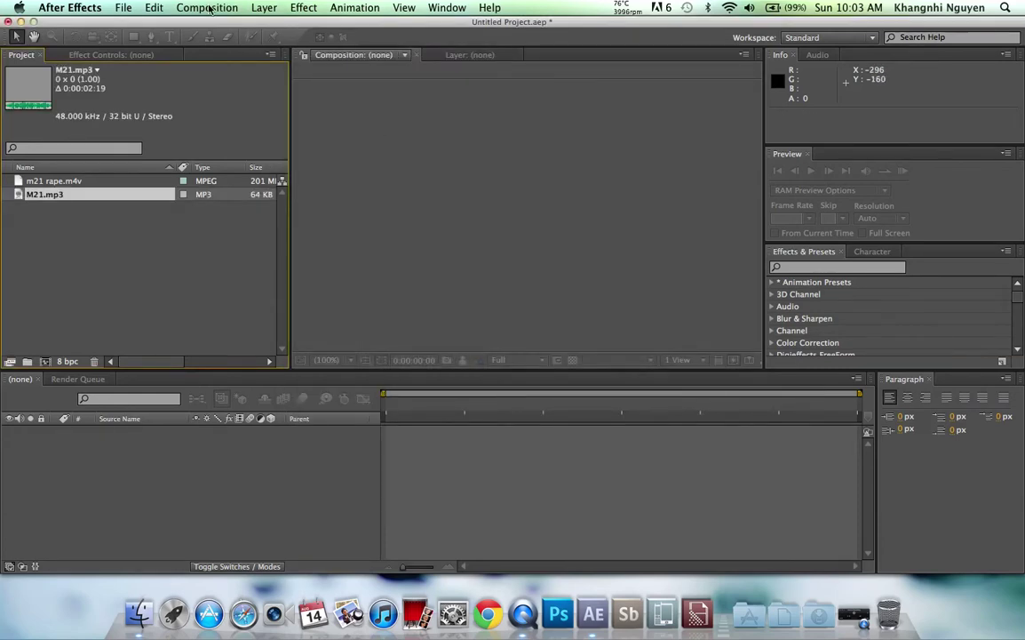
# Import the song I'm Official from the iTunes music library into the project.
pyautogui.click(124, 8)
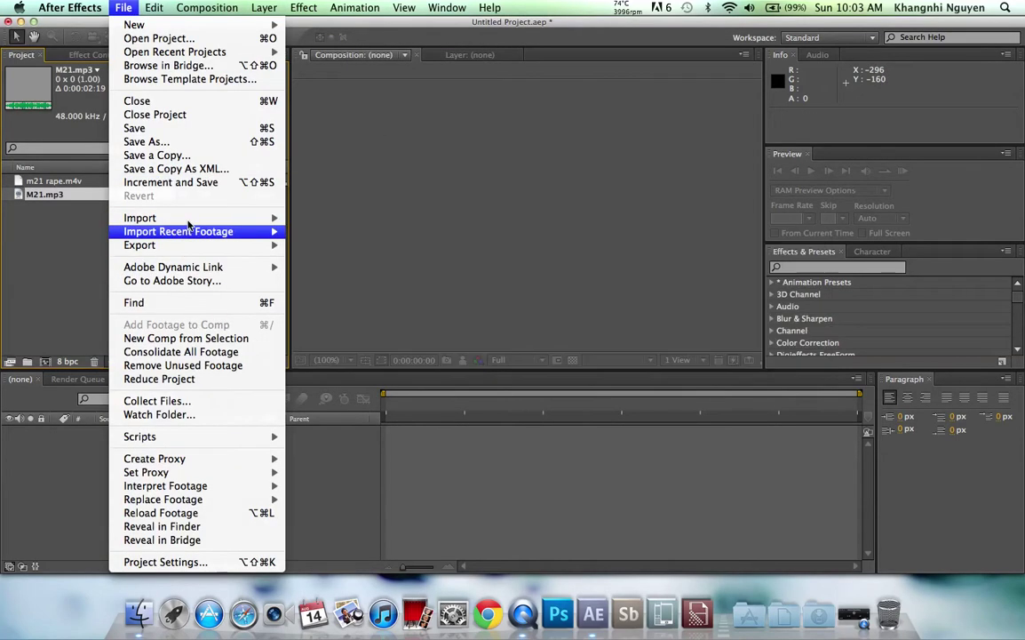
pyautogui.click(294, 217)
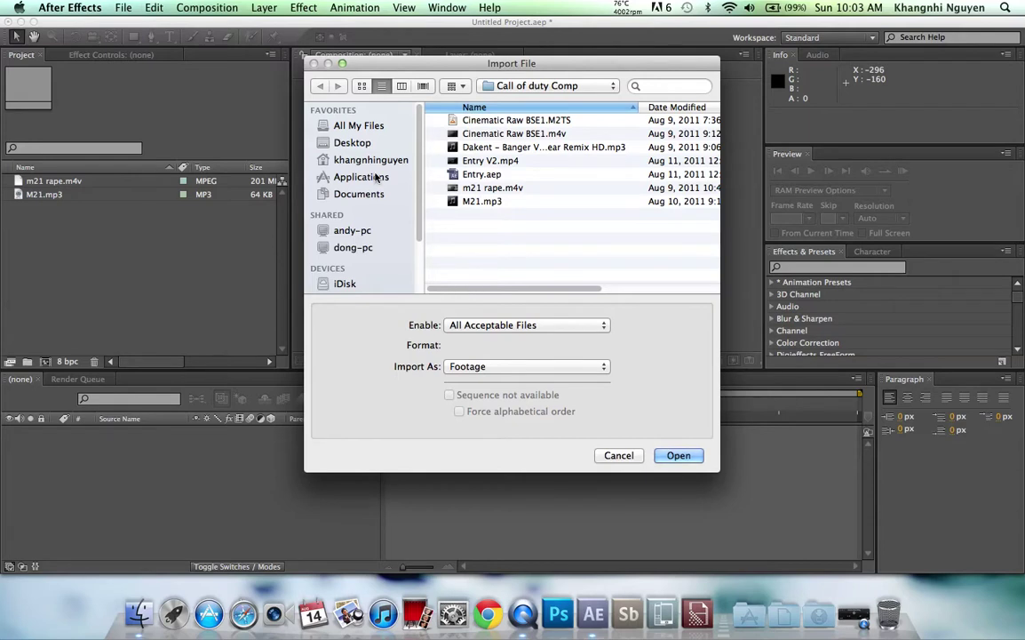
pyautogui.scroll(-3, 377, 180)
pyautogui.click(351, 254)
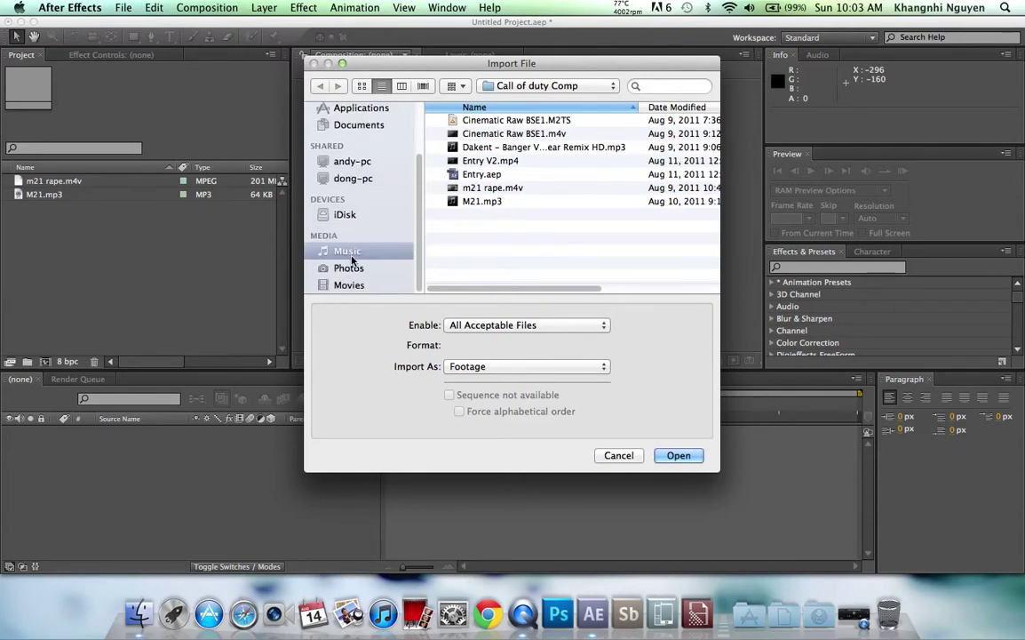
pyautogui.scroll(-6, 508, 236)
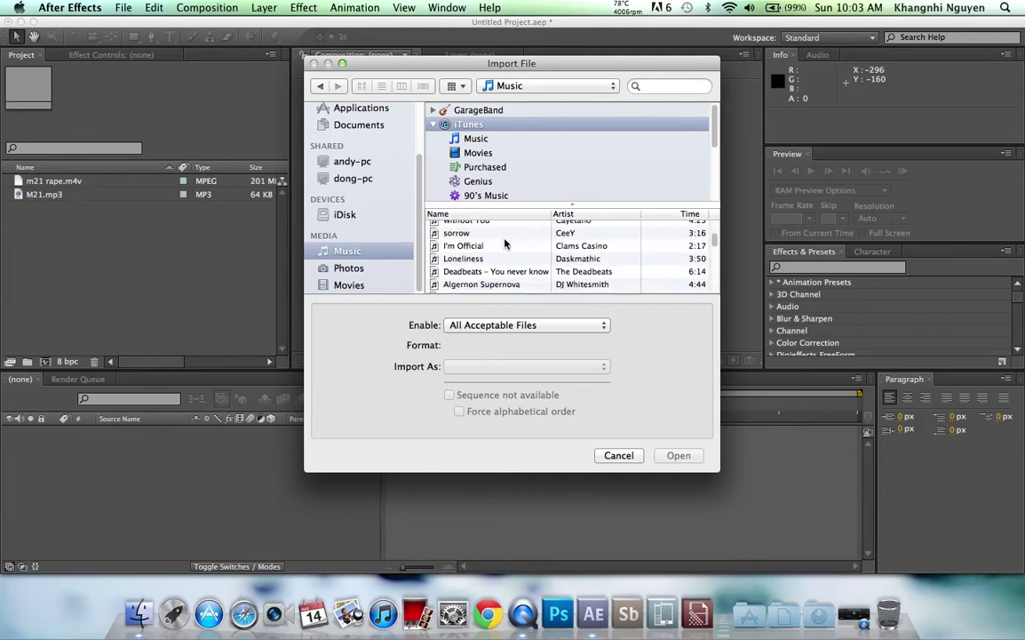
pyautogui.click(499, 246)
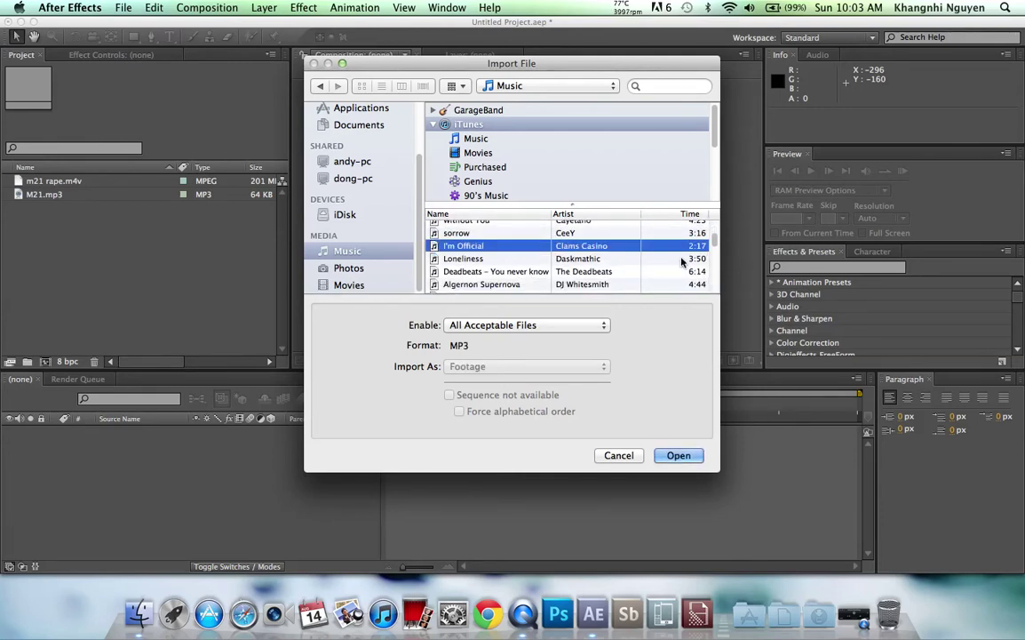
pyautogui.doubleClick(511, 250)
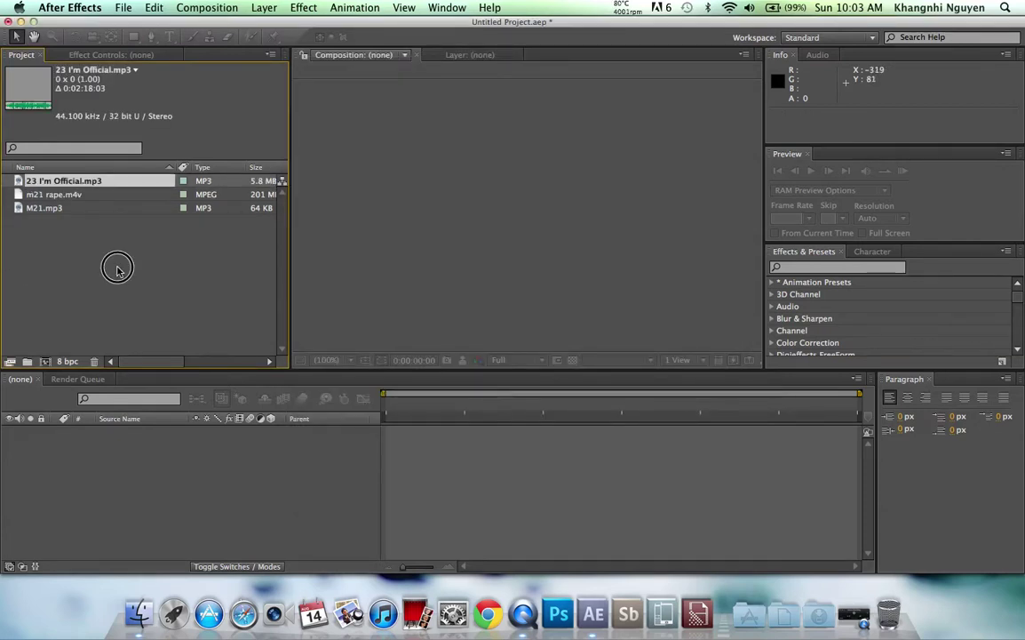
# Create a new composition named Gun sync with the HDV/HDTV 720 29.97 preset and a duration of 0;00;55;10.
pyautogui.click(219, 4)
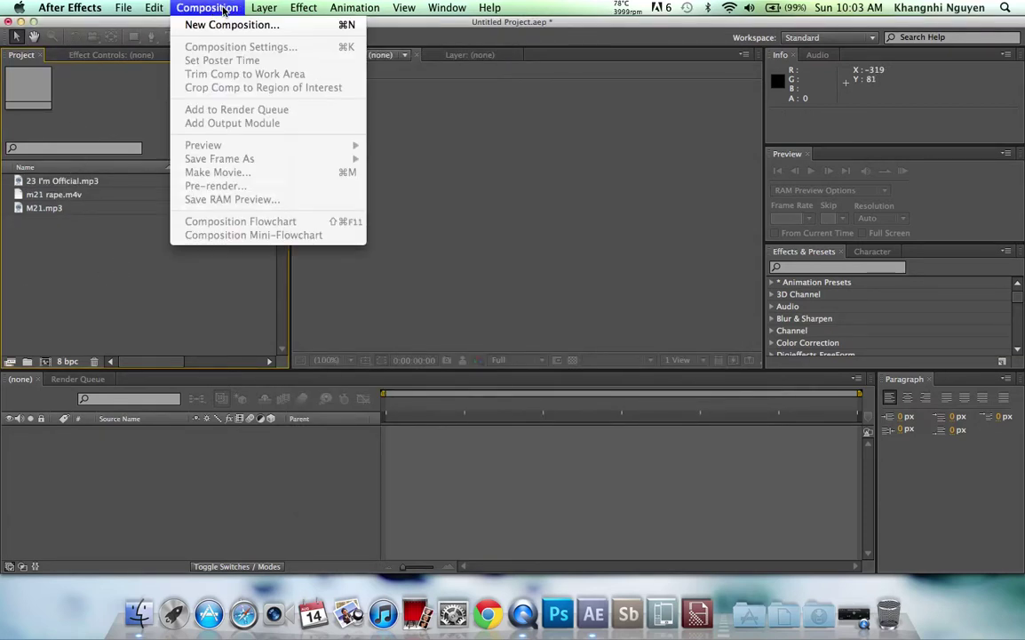
pyautogui.click(234, 29)
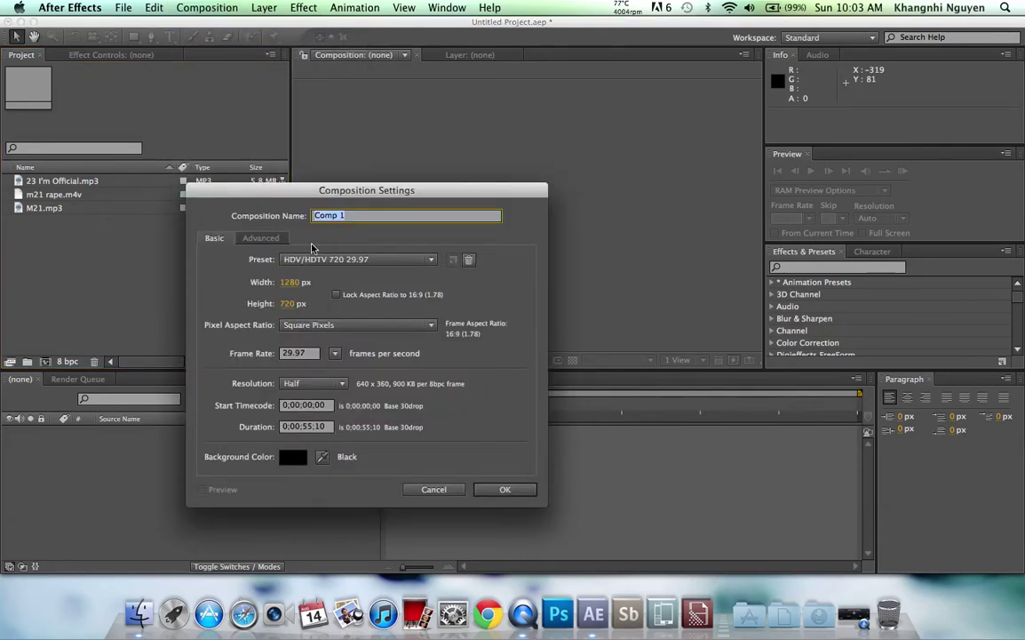
pyautogui.write('Gun sync')
pyautogui.click(501, 488)
pyautogui.press('.')
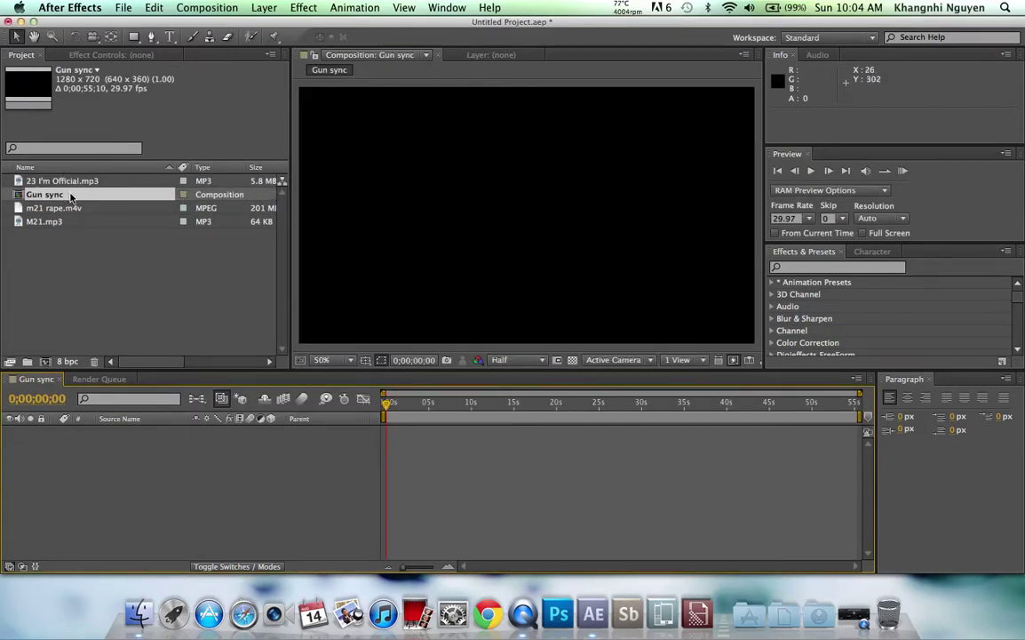
# Add the m21 video clip to the Gun sync timeline and set its scale to 67%.
pyautogui.moveTo(53, 210); pyautogui.dragTo(161, 443)
pyautogui.press(',')
pyautogui.press('s')
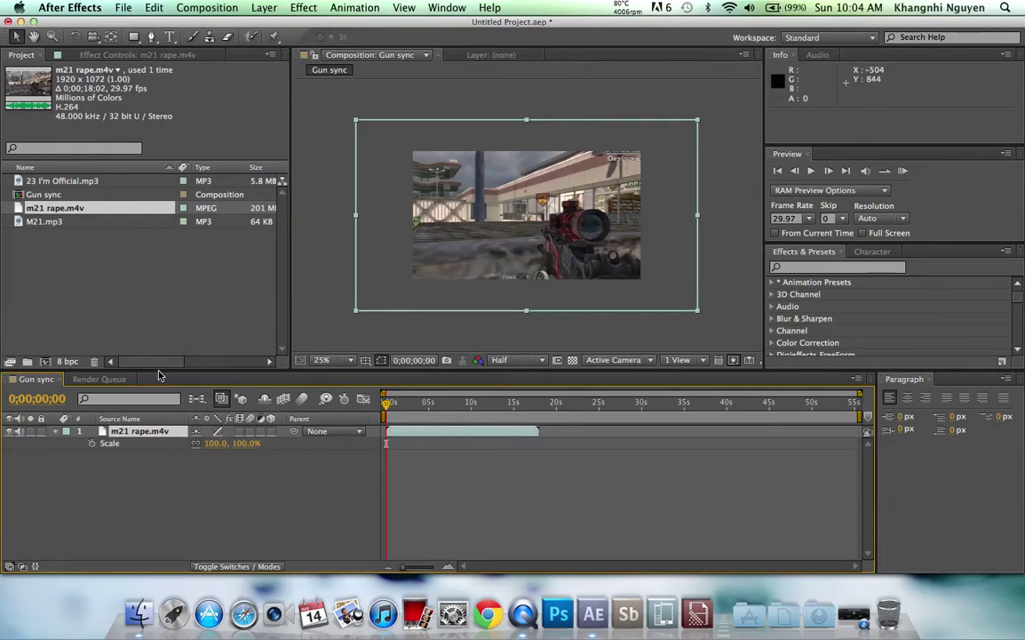
pyautogui.click(215, 444)
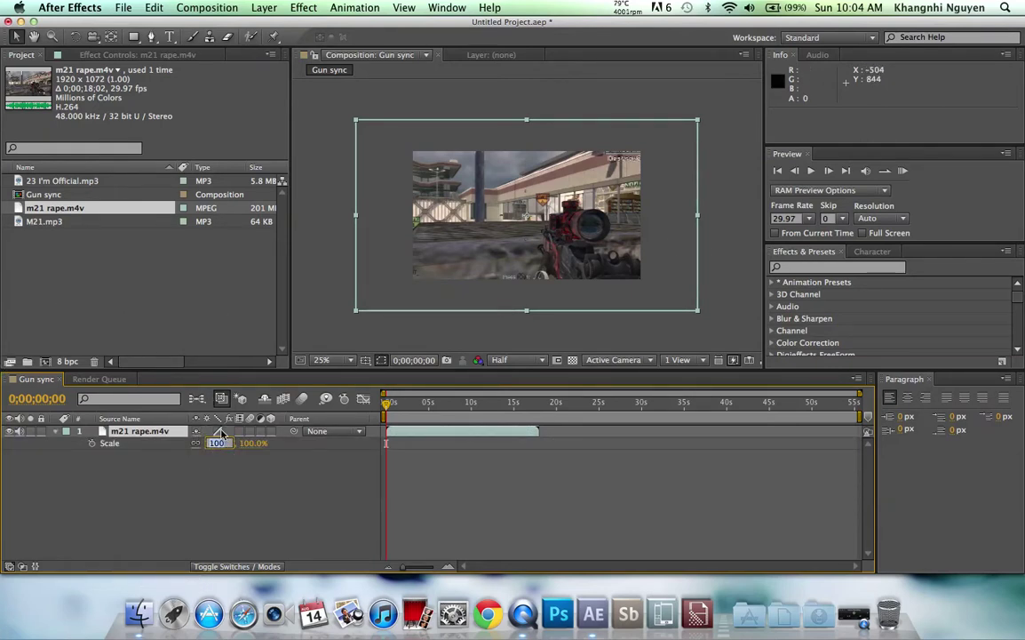
pyautogui.press('Return')
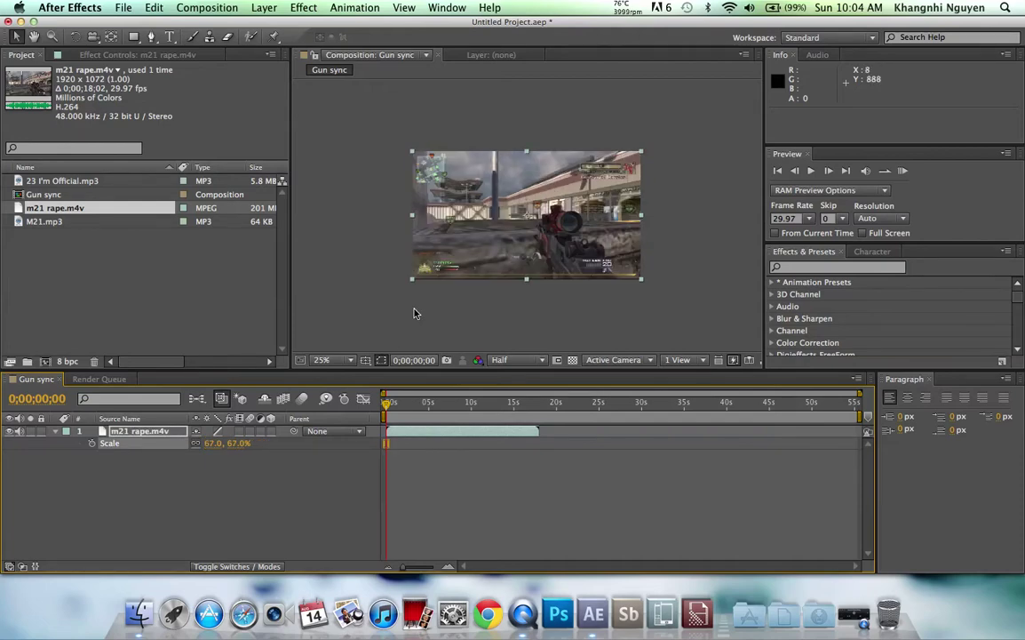
pyautogui.click(486, 299)
pyautogui.press('.')
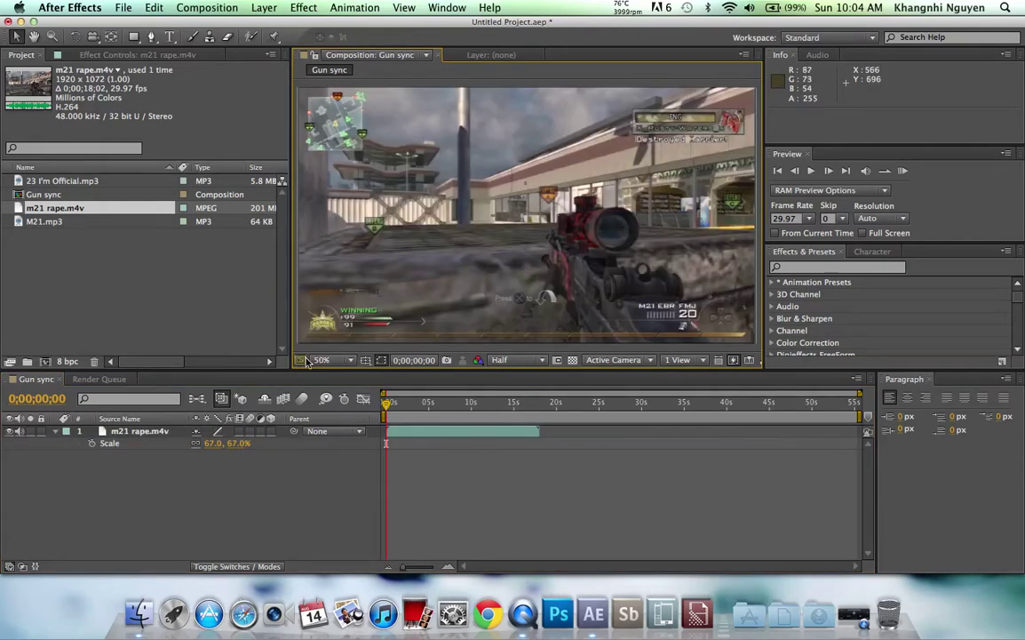
pyautogui.press(',')
pyautogui.press('.')
pyautogui.press(',')
pyautogui.press('.')
pyautogui.click(323, 359)
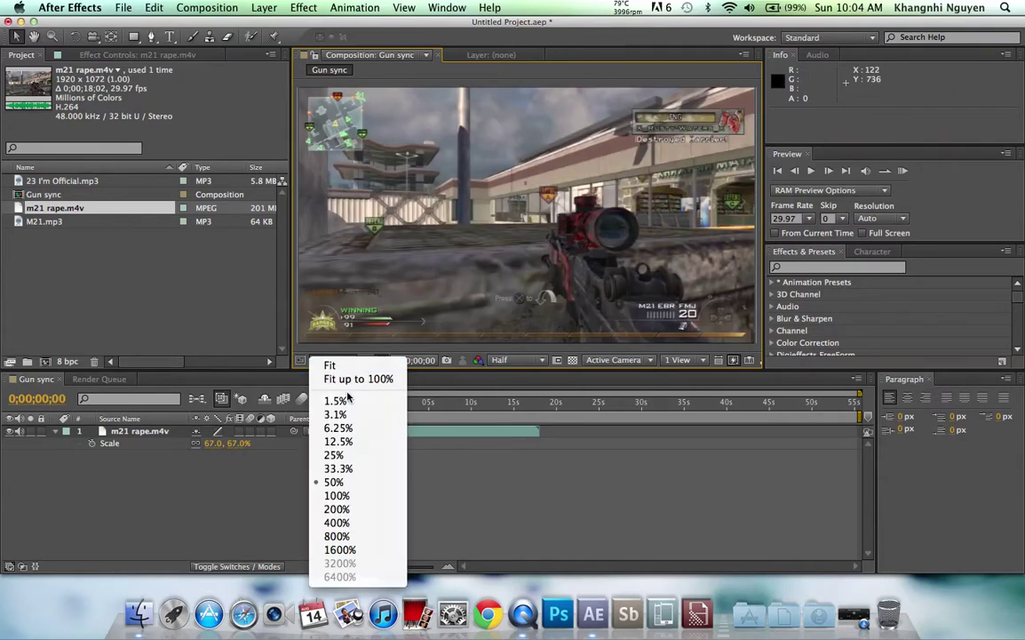
pyautogui.press('Escape')
# Search the effects for "look" and apply the Magic Bullet Looks effect to the m21 video clip.
pyautogui.click(832, 267)
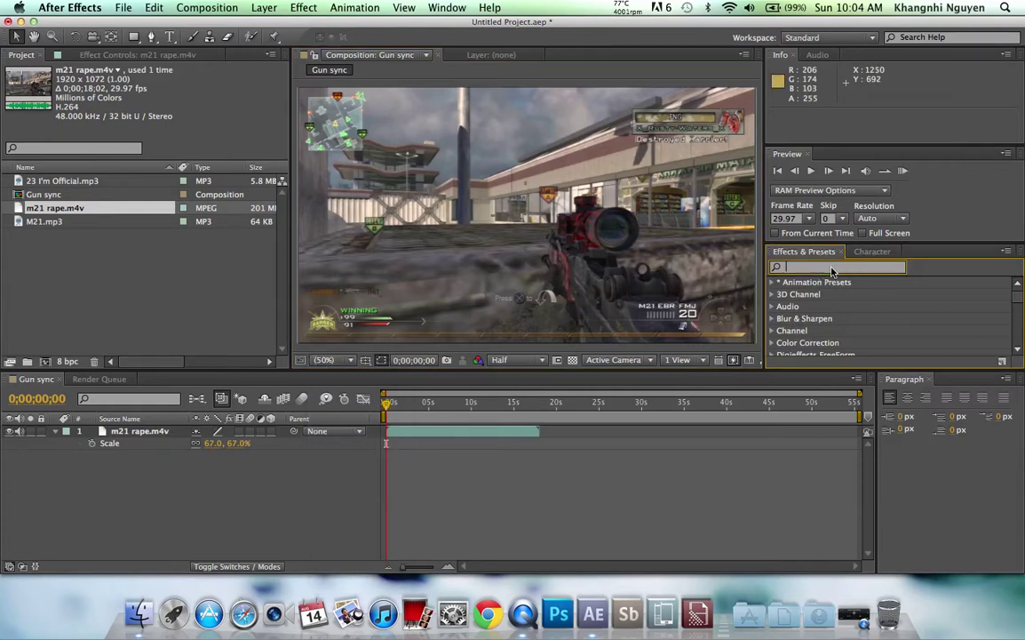
pyautogui.write('look')
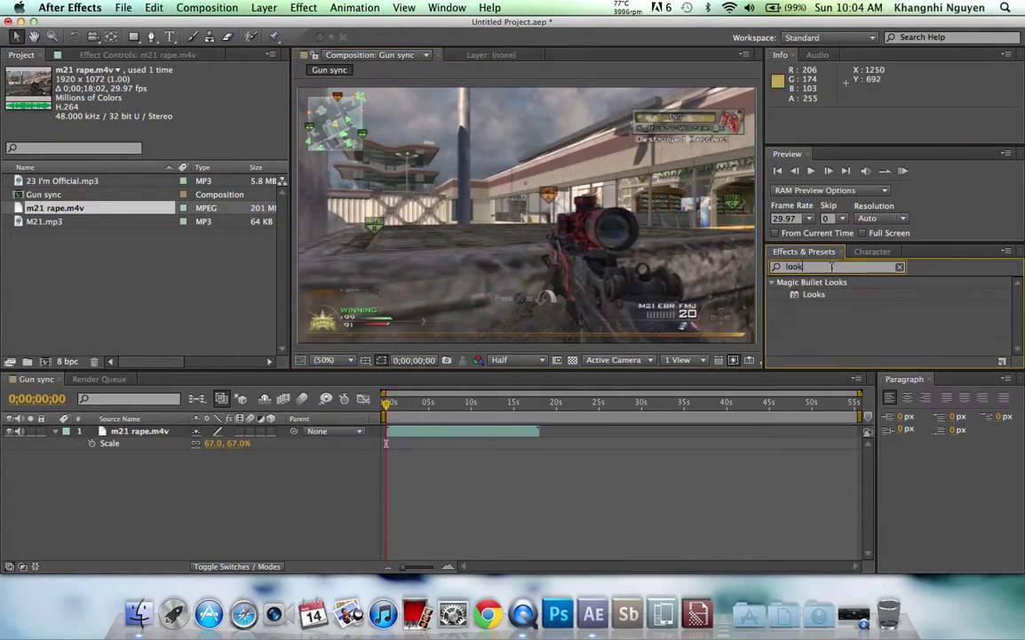
pyautogui.moveTo(814, 294); pyautogui.dragTo(551, 244)
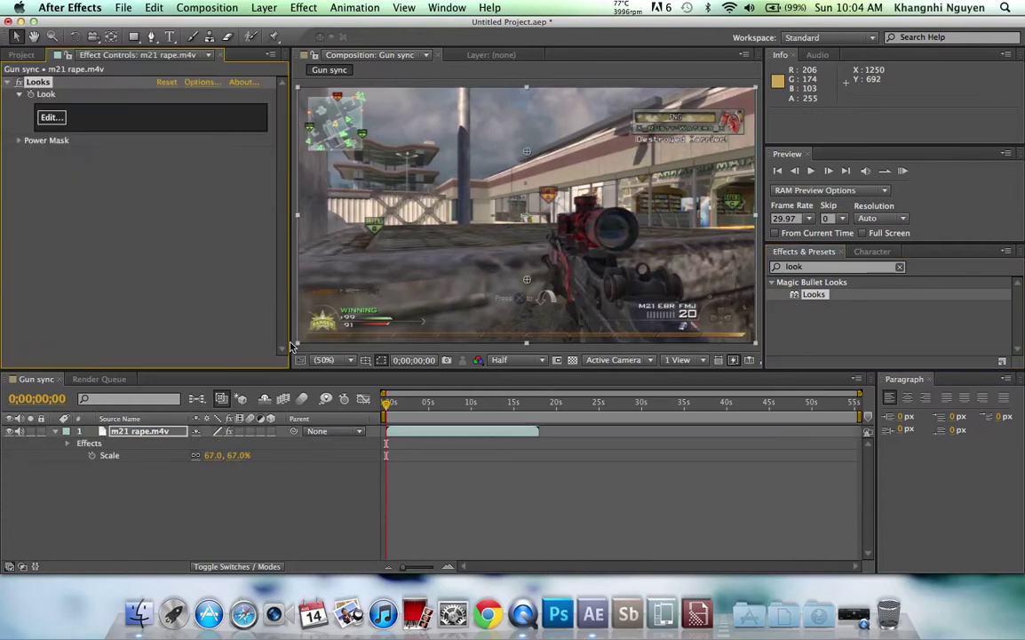
# Open the Looks effect for editing, add Curves to the Subject stage and shape the RGB curve into an S with darker shadows and brighter highlights.
pyautogui.click(51, 118)
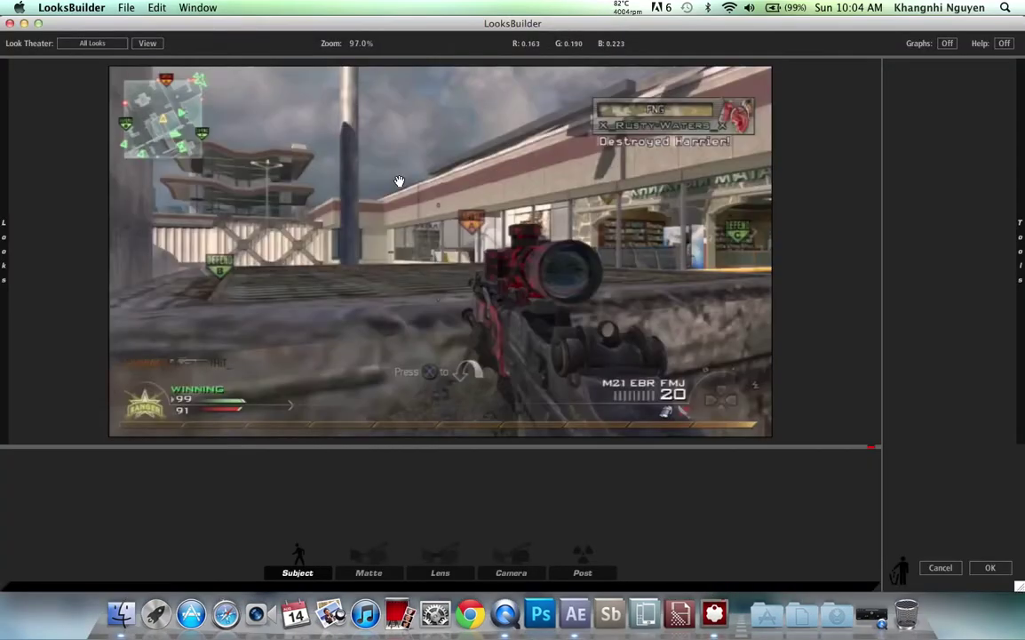
pyautogui.moveTo(1018, 249)
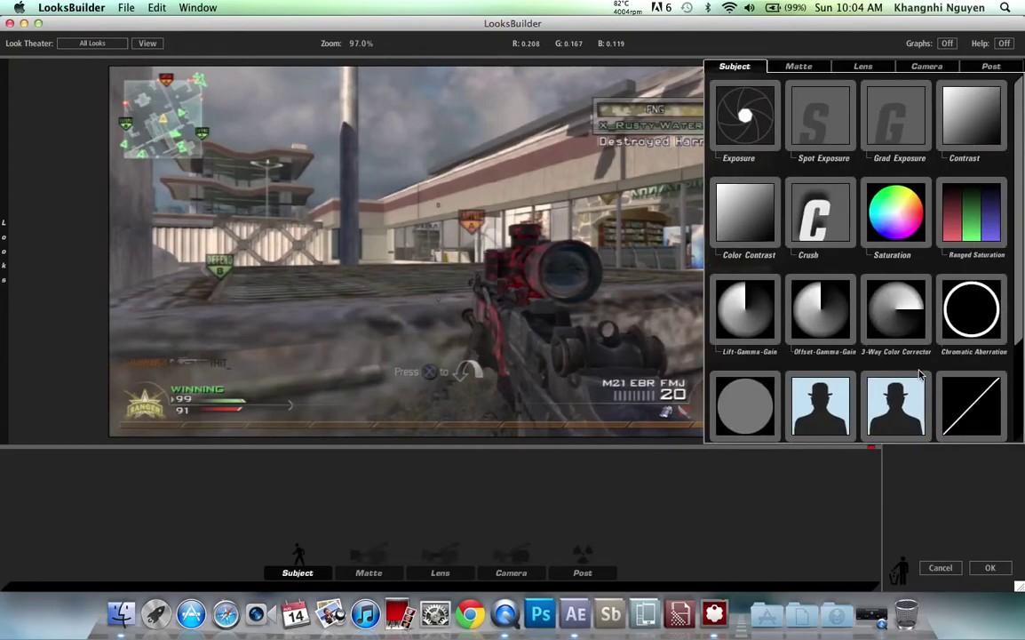
pyautogui.moveTo(822, 411); pyautogui.dragTo(298, 497)
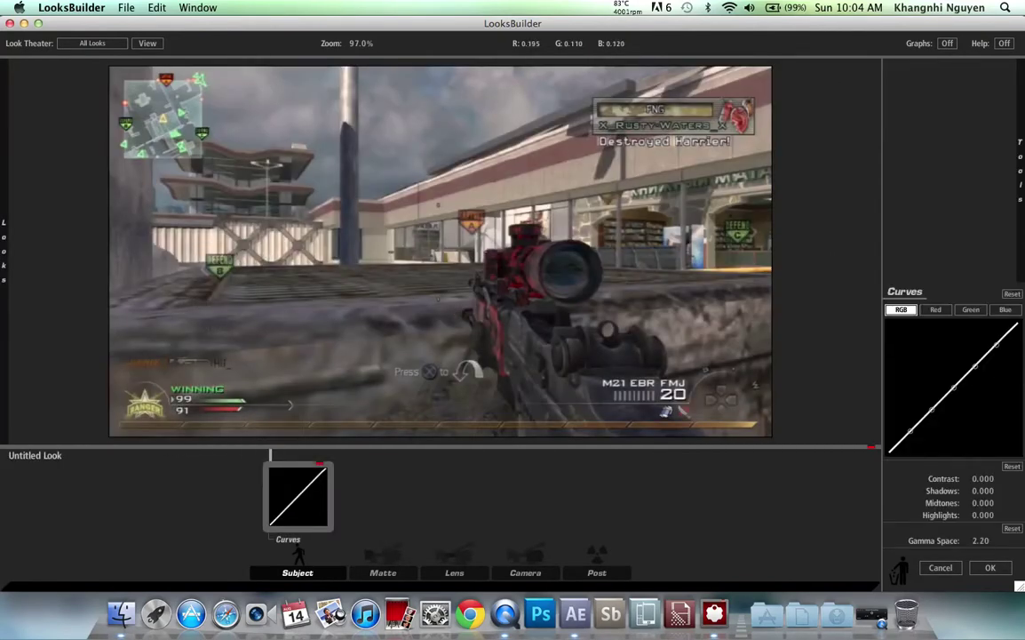
pyautogui.moveTo(929, 407); pyautogui.dragTo(931, 428)
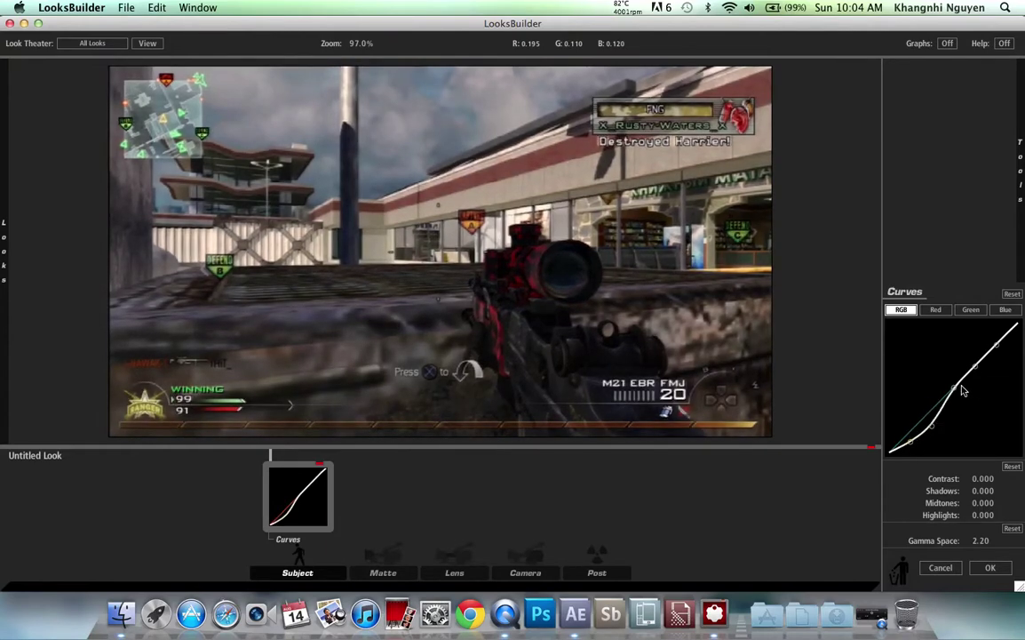
pyautogui.click(977, 343)
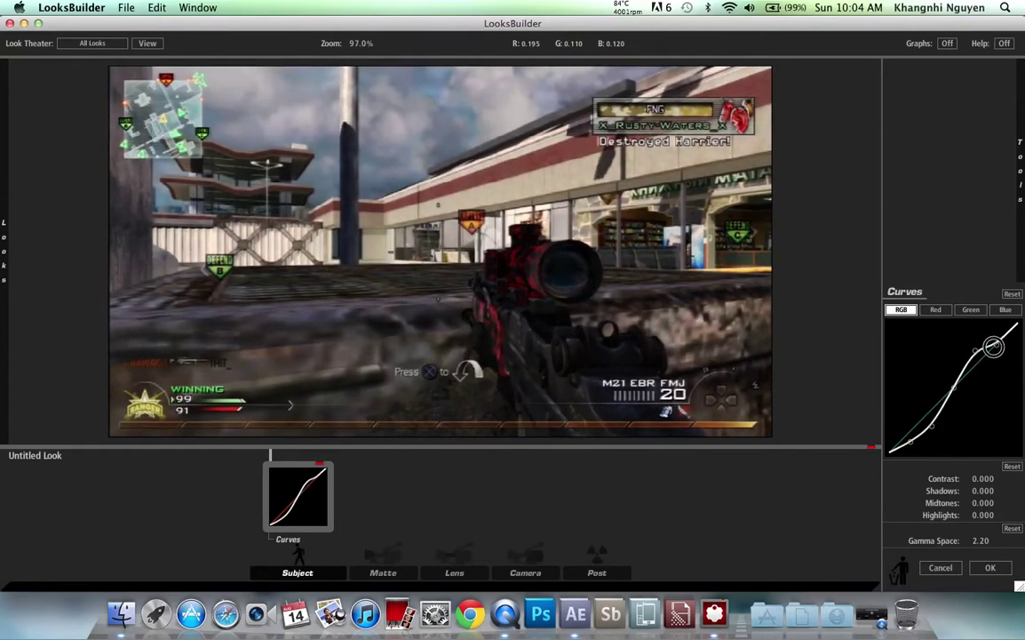
pyautogui.moveTo(990, 343); pyautogui.dragTo(993, 331)
# Add a Vignette to the Lens stage of the look.
pyautogui.moveTo(1019, 169)
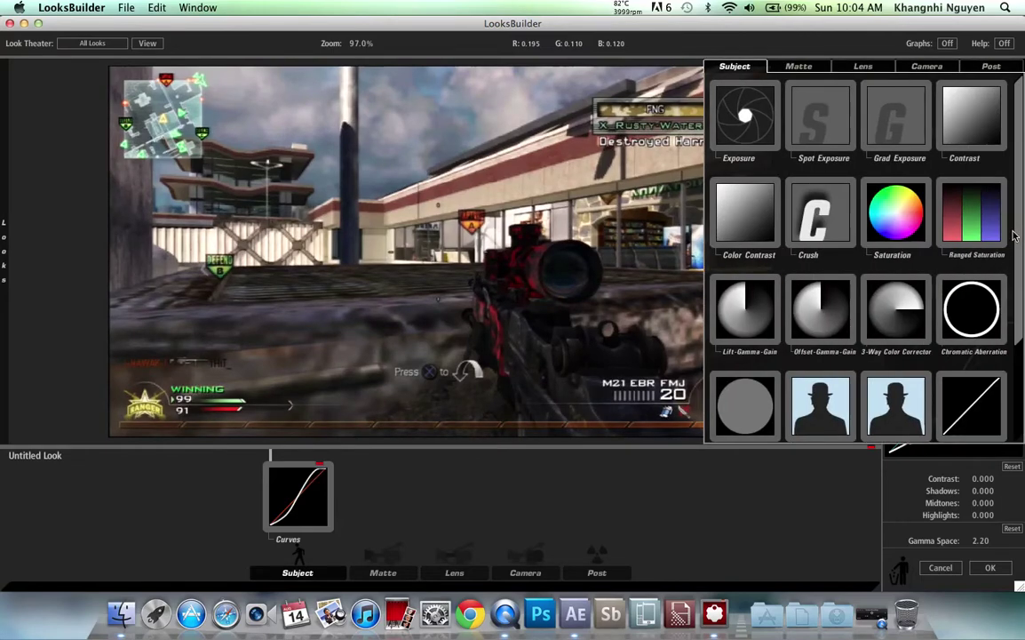
pyautogui.click(863, 69)
pyautogui.moveTo(945, 111); pyautogui.dragTo(455, 266)
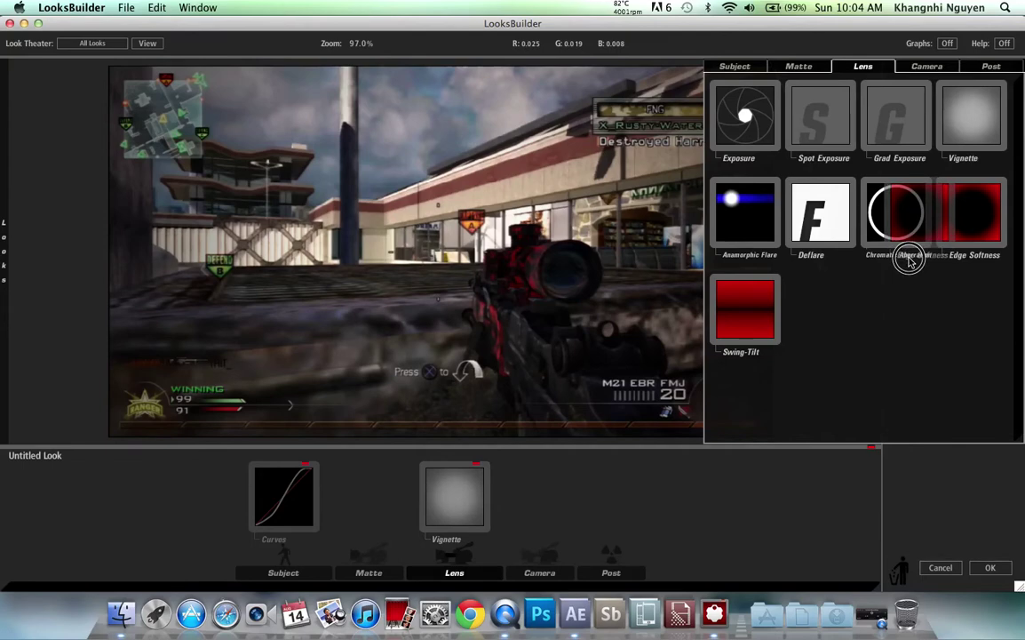
# Finish the look with Edge Softness in the Lens stage at a radius of about 1.59, and disable the Looks effect on the clip.
pyautogui.moveTo(960, 256); pyautogui.dragTo(741, 237)
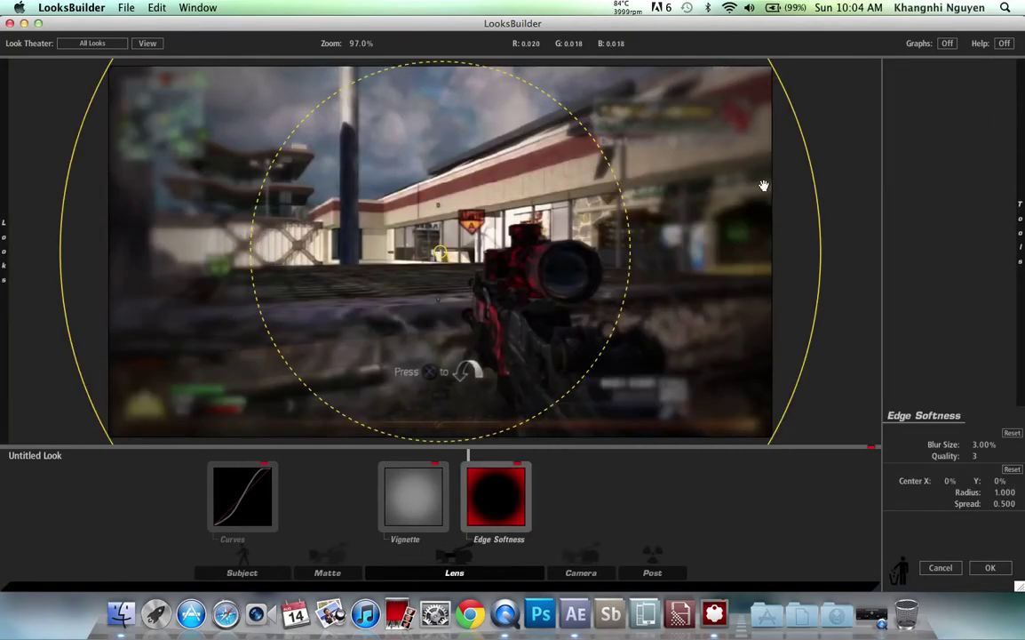
pyautogui.moveTo(796, 132); pyautogui.dragTo(977, 115)
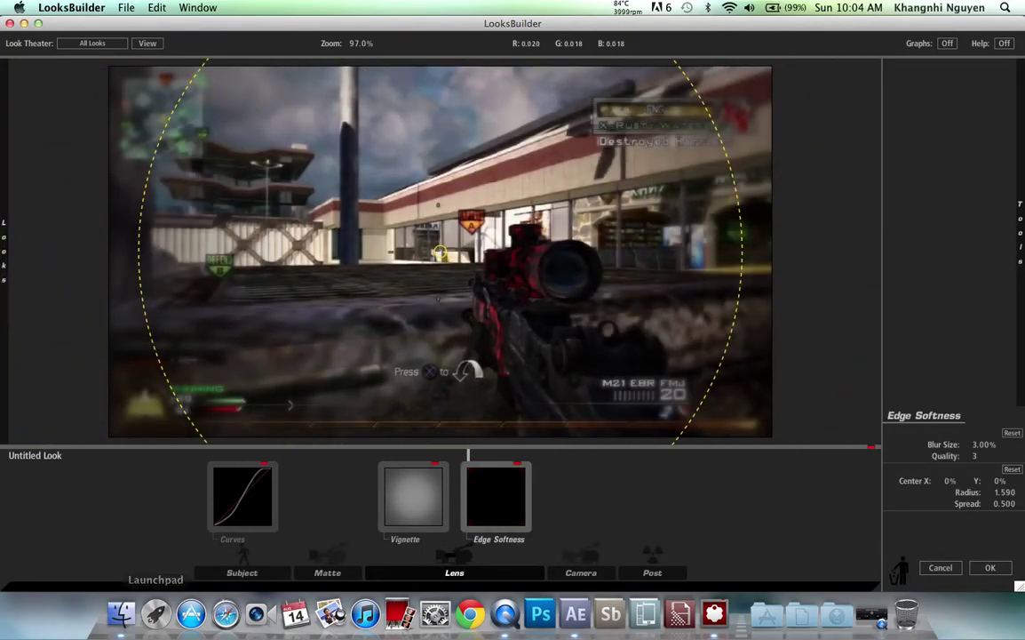
pyautogui.click(989, 567)
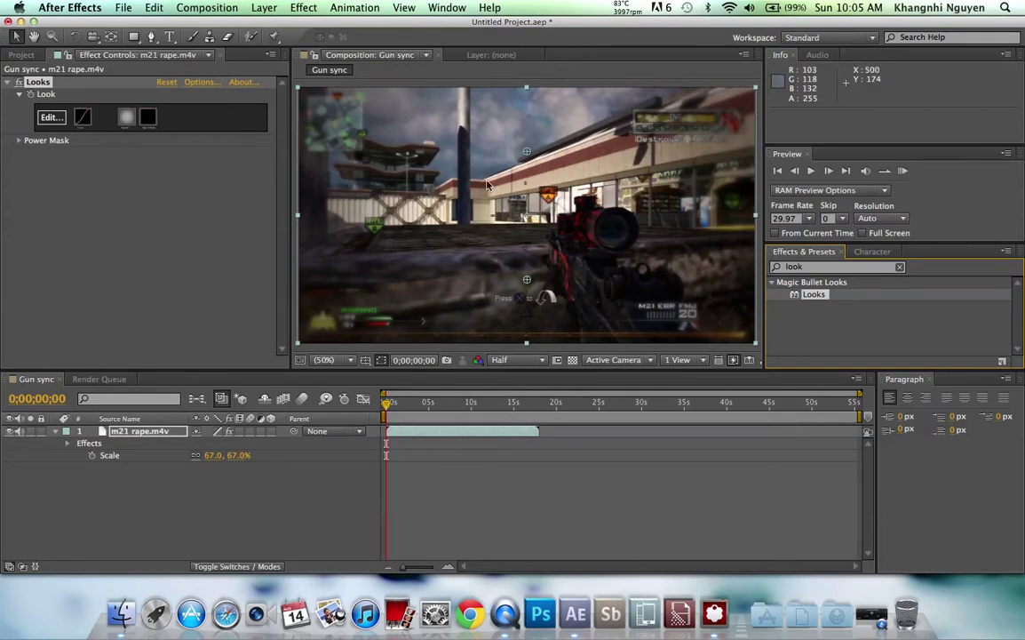
pyautogui.click(7, 82)
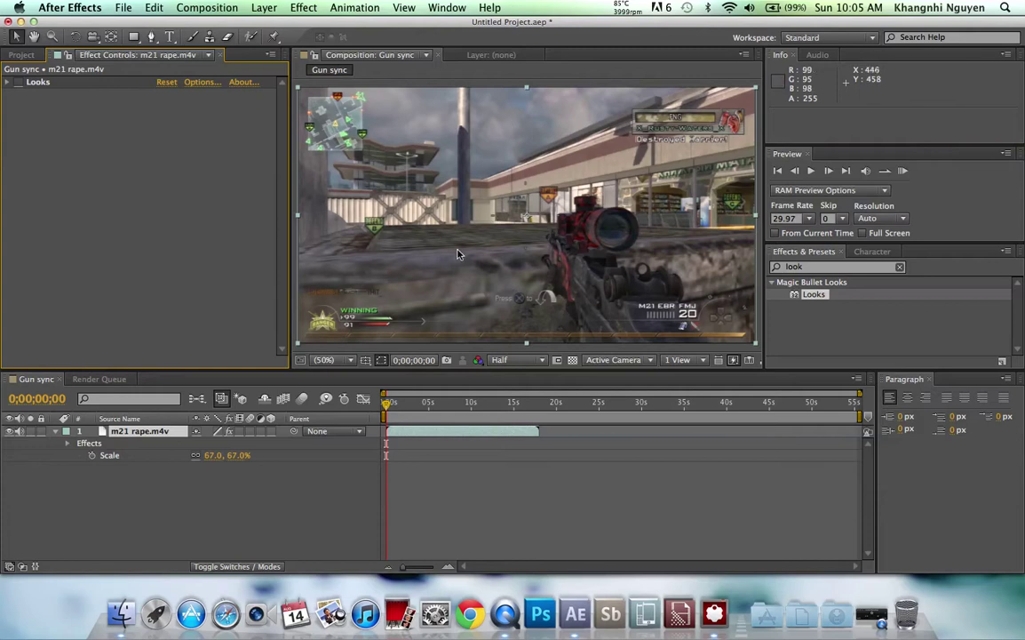
# Add 23 I'm Official.mp3 below the m21 clip in the Gun sync timeline and reveal its audio waveform in enlarged detail.
pyautogui.click(22, 54)
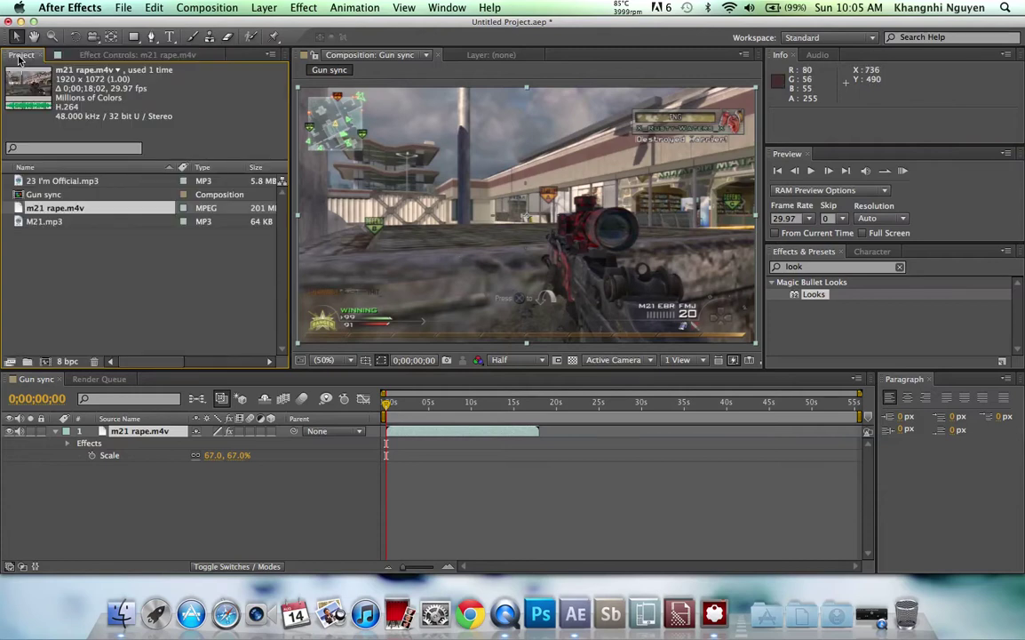
pyautogui.moveTo(54, 180); pyautogui.dragTo(109, 471)
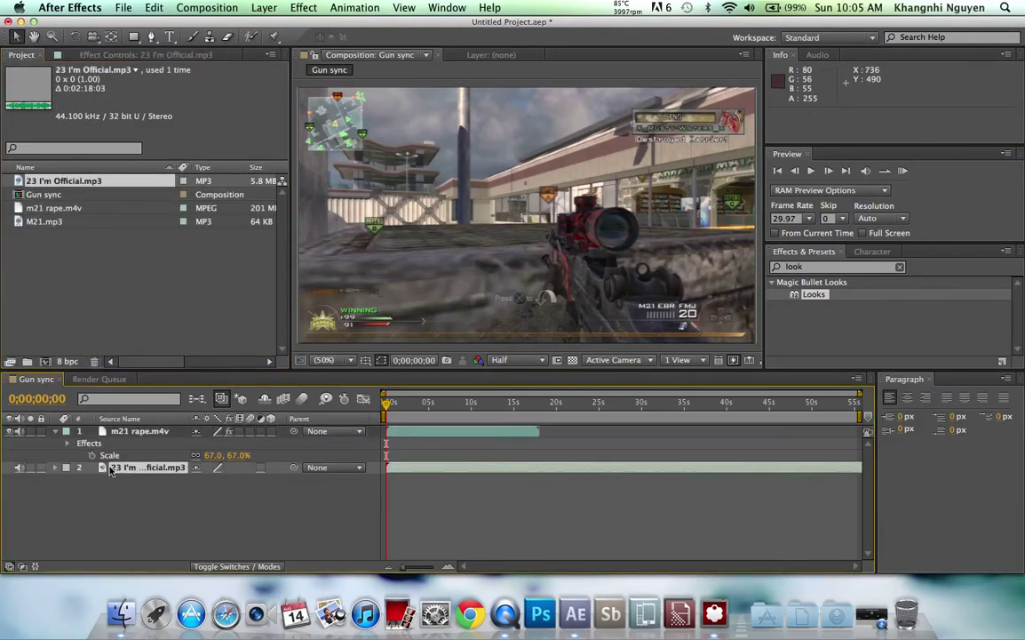
pyautogui.click(55, 468)
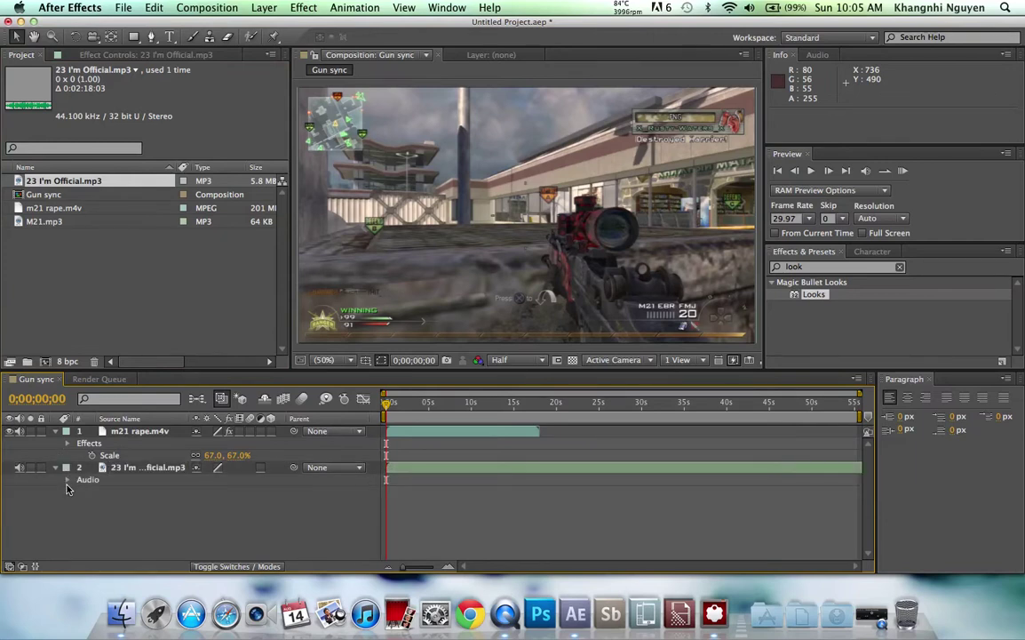
pyautogui.click(68, 480)
pyautogui.click(80, 504)
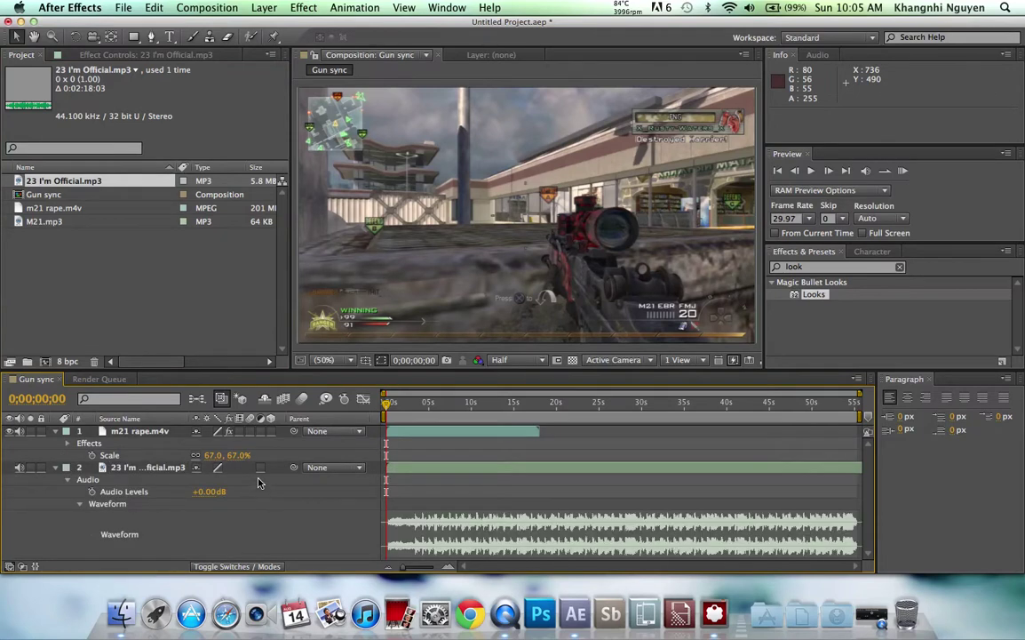
pyautogui.click(449, 569)
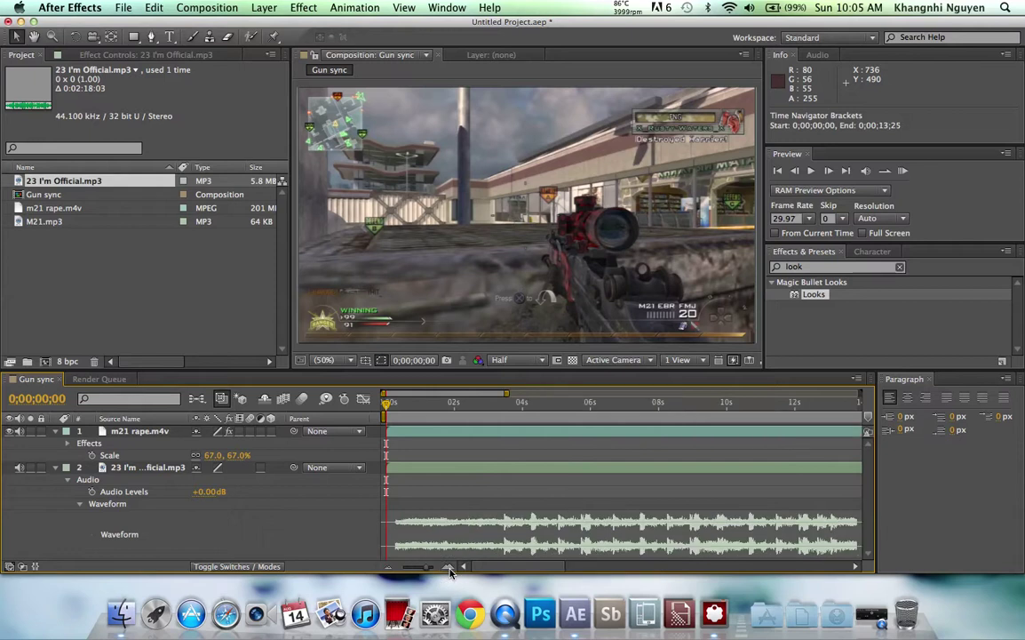
# Hide the m21 clip's picture and keyframe the music's Audio Levels on the beats at 0;00;03;14 and 0;00;04;07.
pyautogui.click(9, 432)
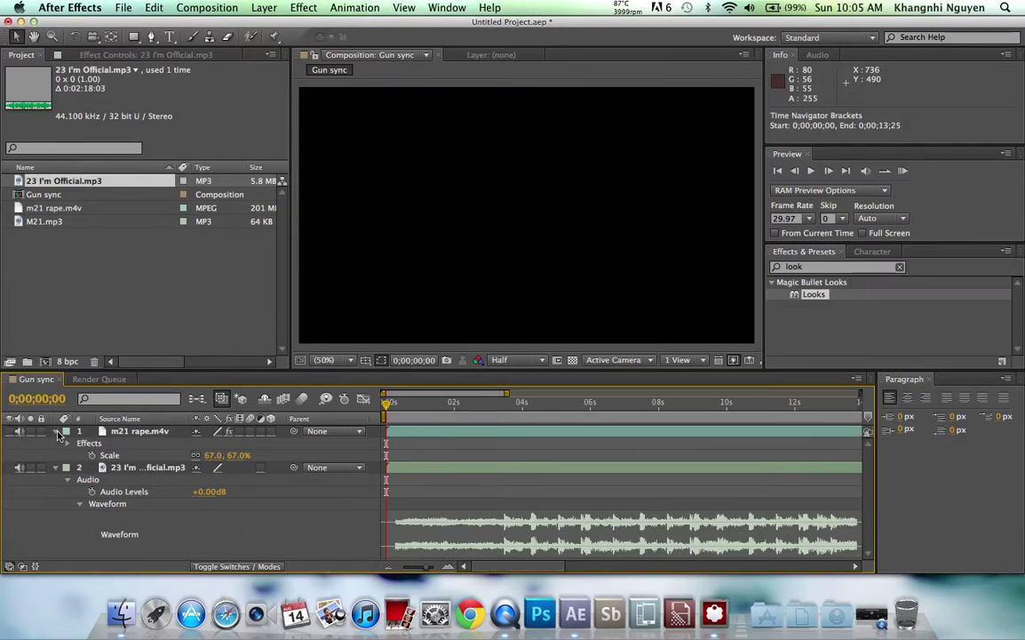
pyautogui.click(57, 432)
pyautogui.click(504, 407)
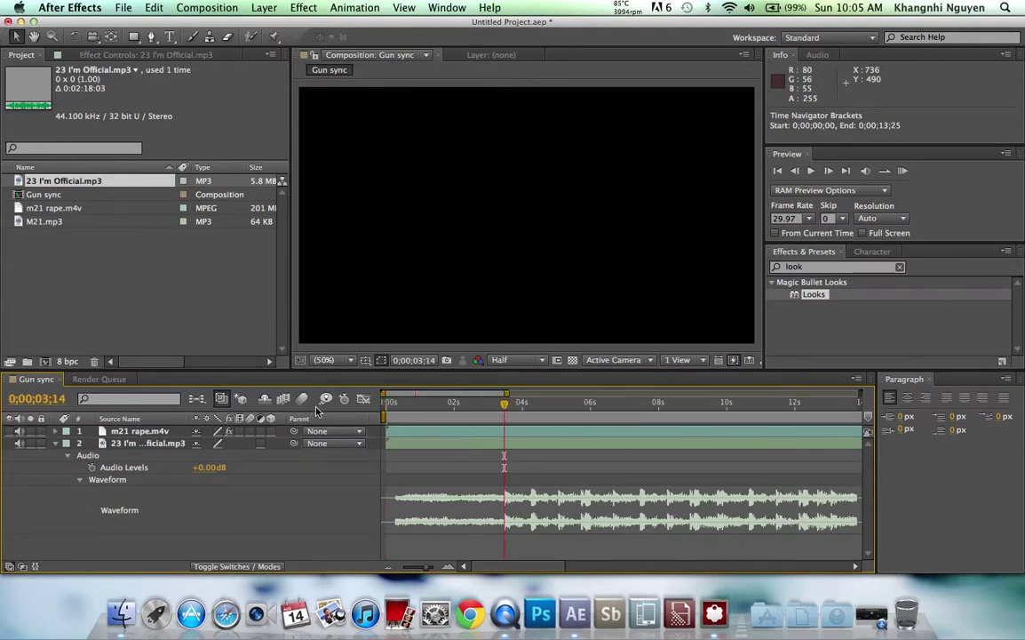
pyautogui.click(91, 467)
pyautogui.click(531, 406)
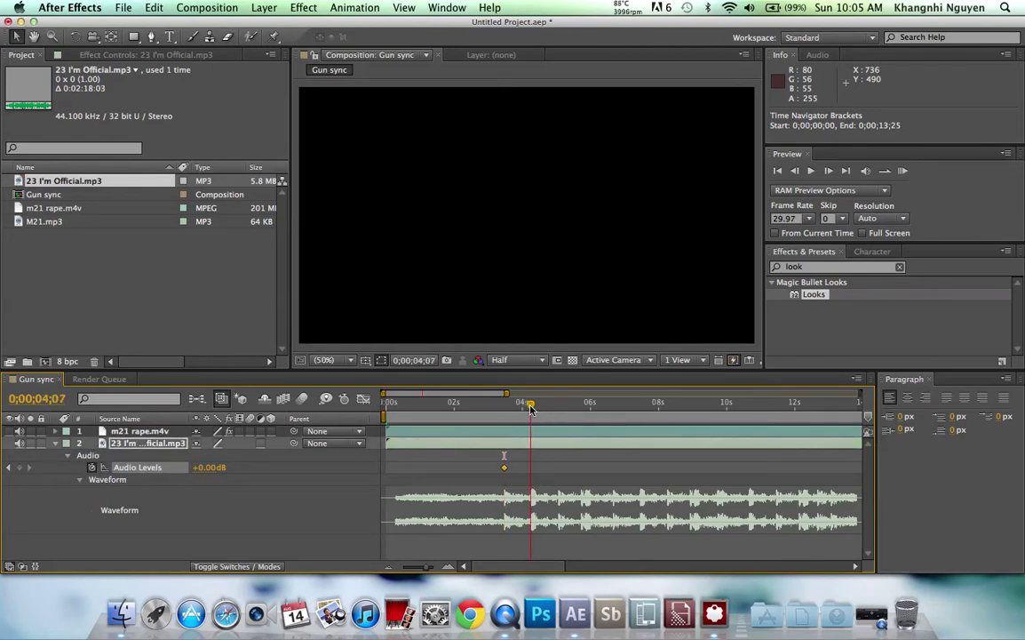
pyautogui.click(20, 467)
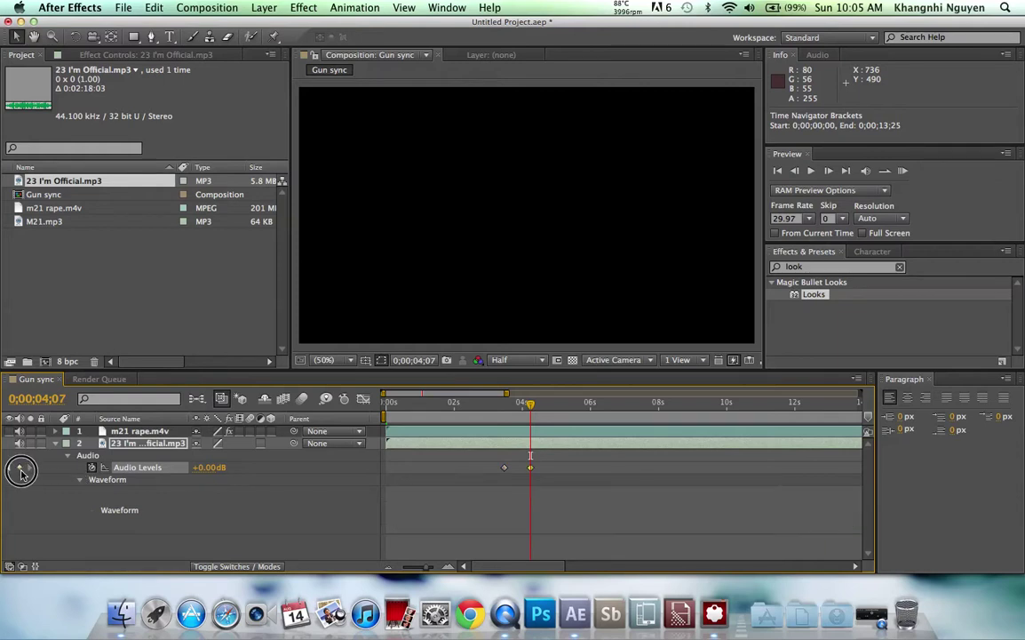
# Add four more Audio Levels keyframes on the following beats, at 0;00;05;02, just before 6 s, at 0;00;06;20 and at 0;00;07;14.
pyautogui.click(558, 406)
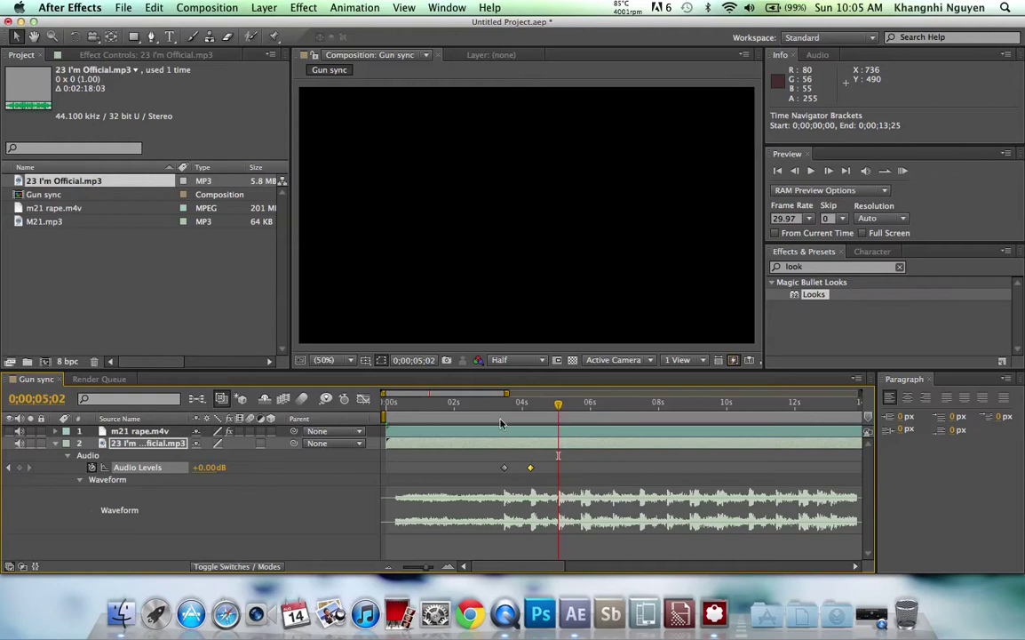
pyautogui.click(20, 467)
pyautogui.click(574, 406)
pyautogui.moveTo(582, 406); pyautogui.dragTo(580, 406)
pyautogui.click(19, 467)
pyautogui.click(611, 406)
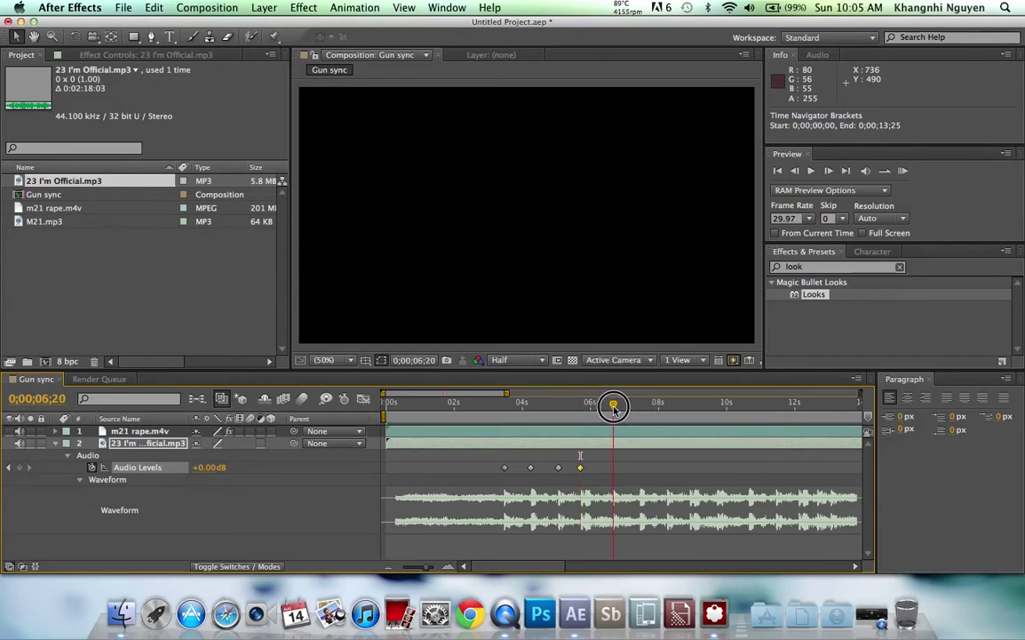
pyautogui.moveTo(611, 406); pyautogui.dragTo(640, 406)
pyautogui.click(20, 467)
pyautogui.click(19, 467)
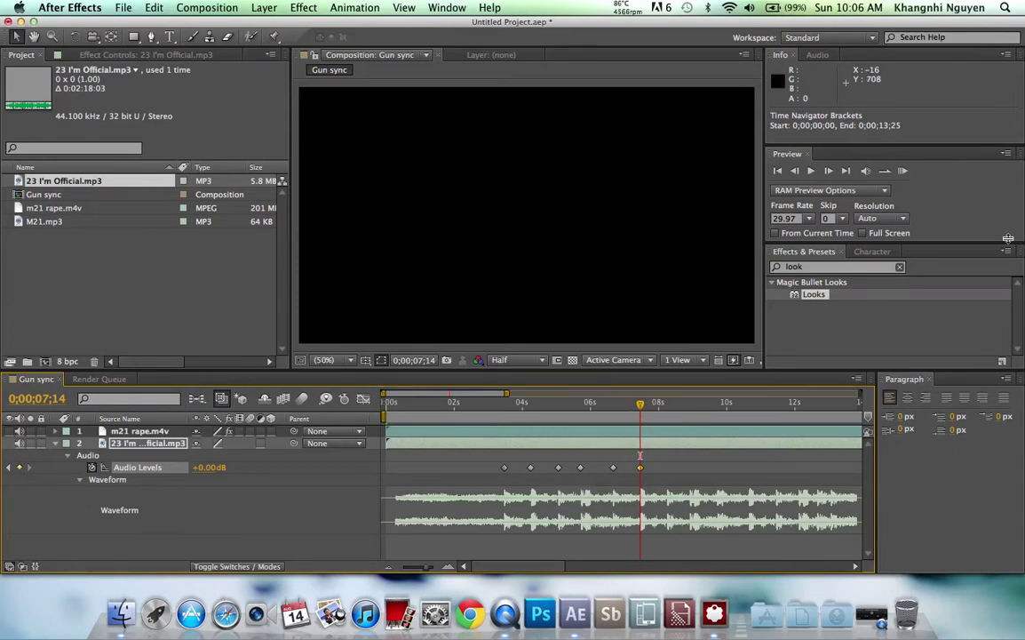
# Mute the m21 clip's audio and play a RAM preview of the music alone against the beat keyframes.
pyautogui.click(902, 173)
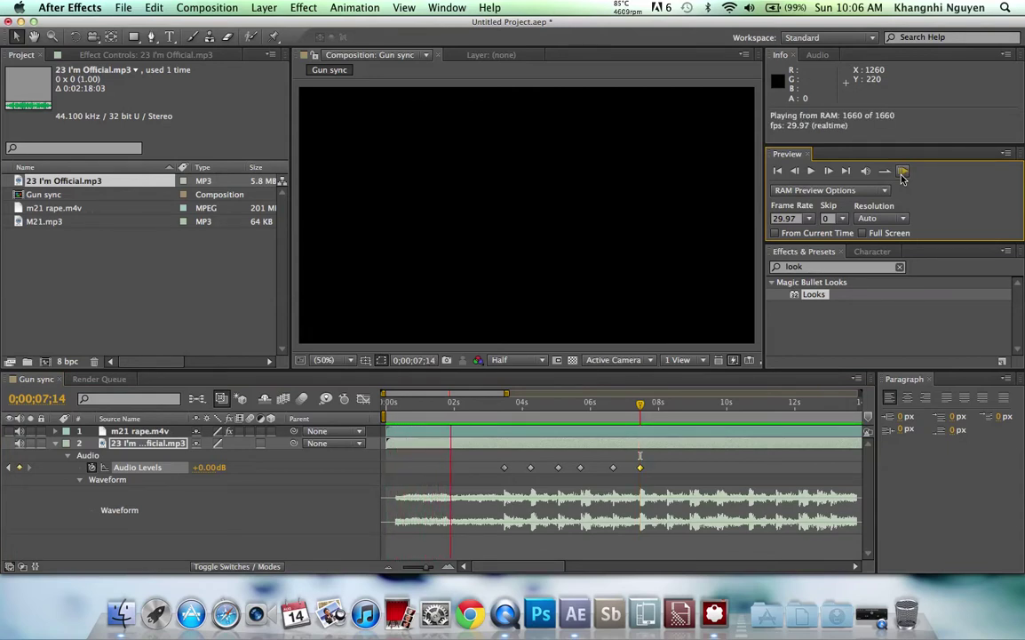
pyautogui.click(56, 464)
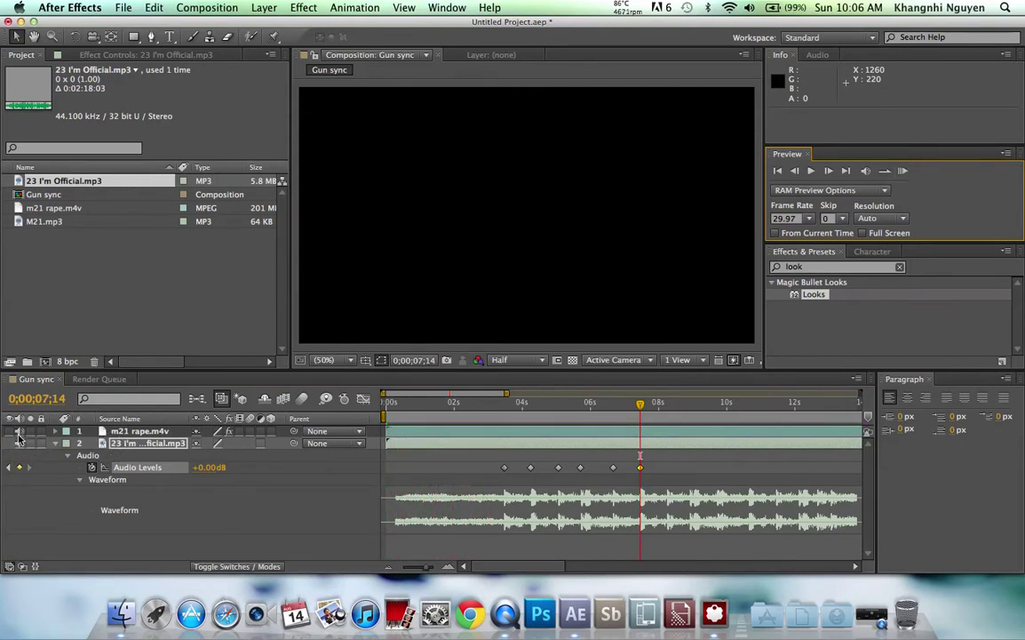
pyautogui.click(902, 169)
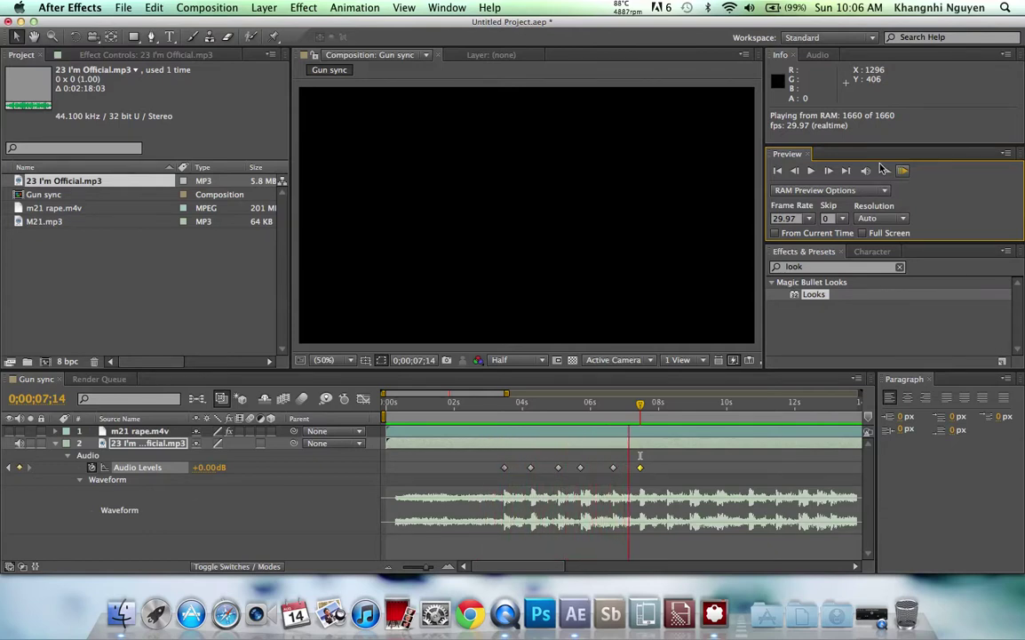
pyautogui.press('space')
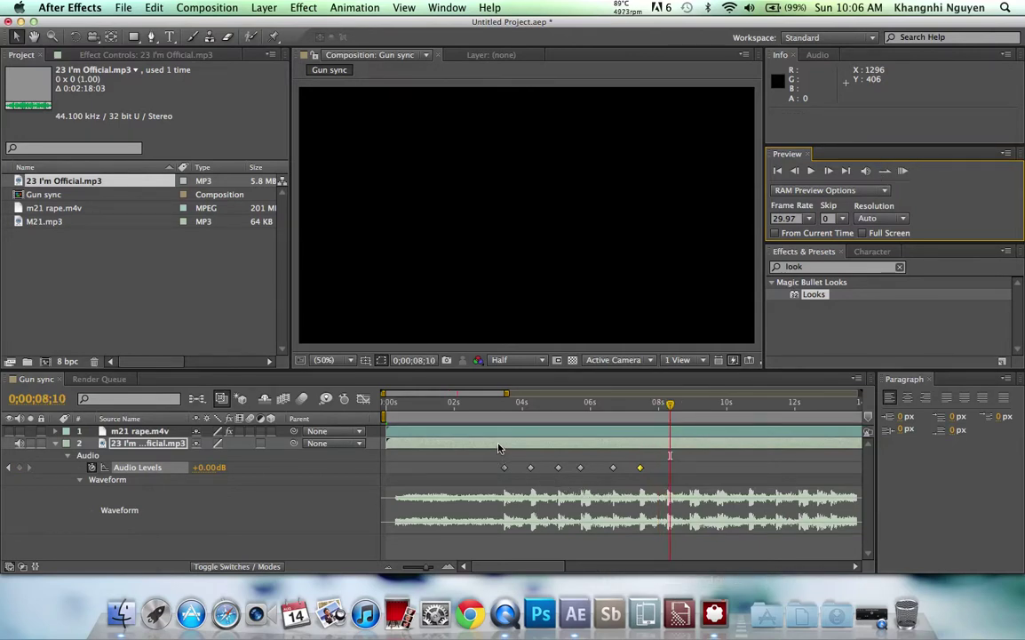
# Turn the m21 clip's visibility back on and move the current time to 0;00;00;06.
pyautogui.click(503, 404)
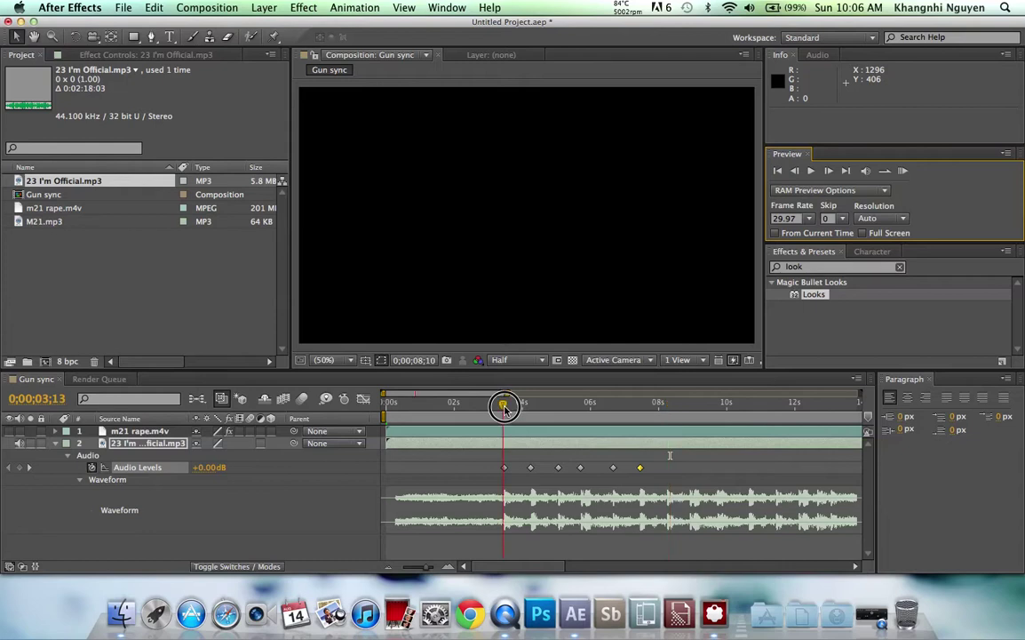
pyautogui.moveTo(504, 404); pyautogui.dragTo(506, 404)
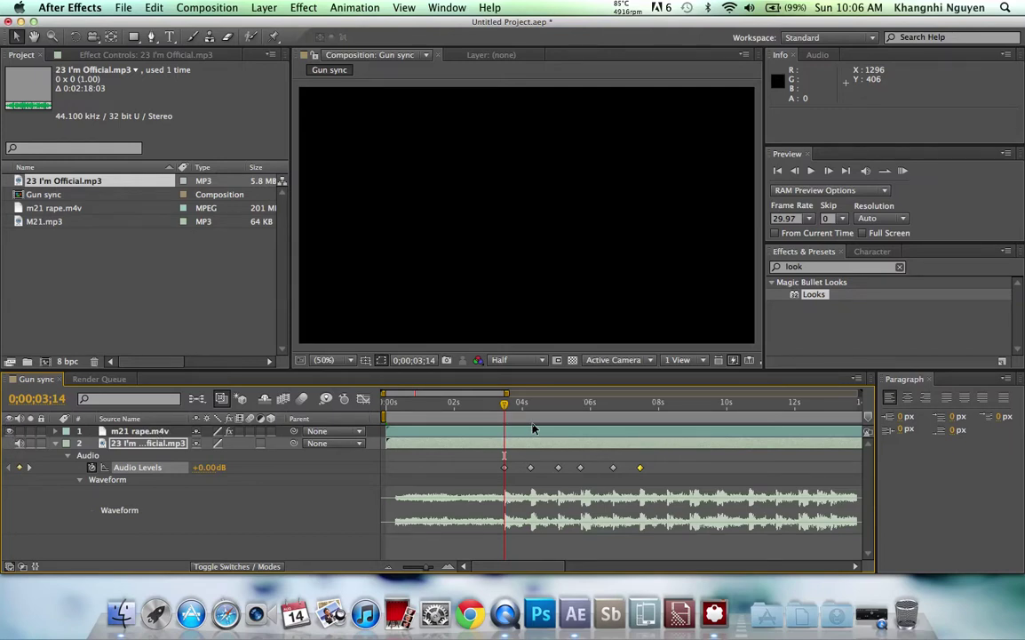
pyautogui.click(393, 404)
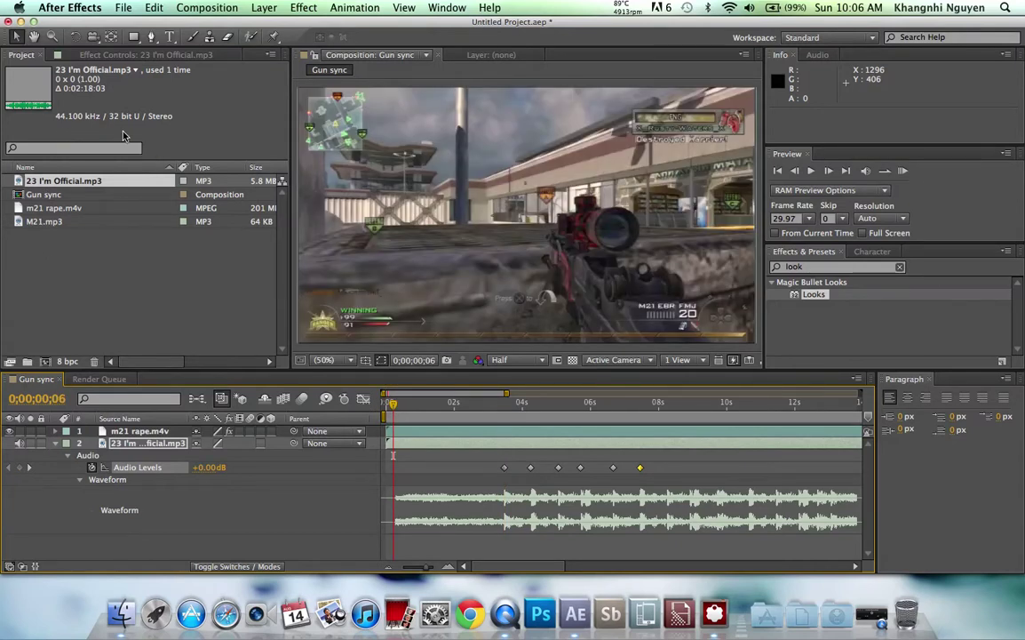
# Search the effects for "twixtor" and apply Twixtor Pro to the m21 clip, ahead of the Looks effect.
pyautogui.click(105, 56)
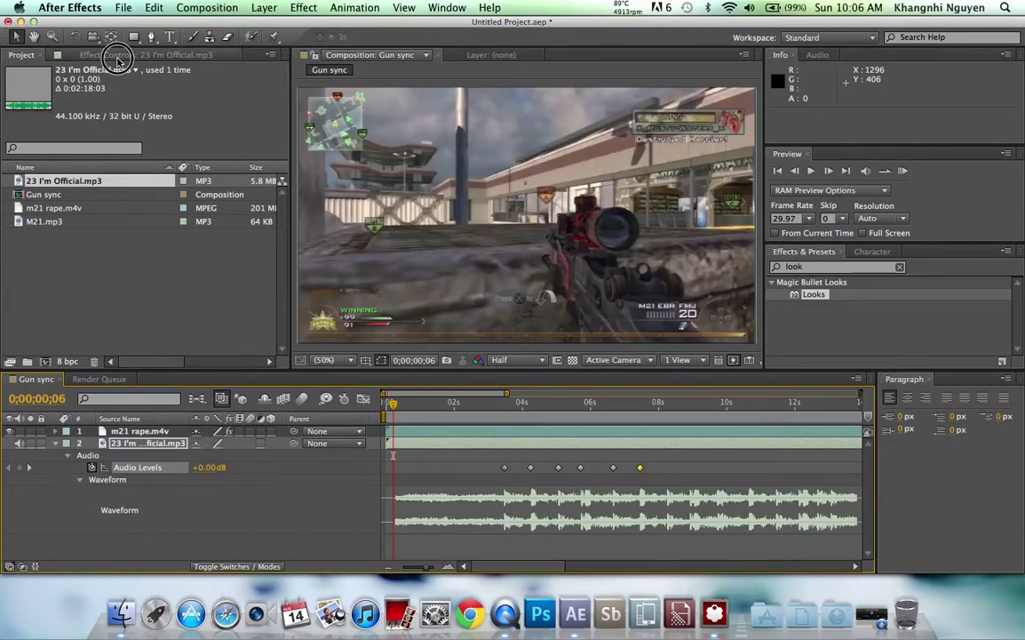
pyautogui.click(129, 418)
pyautogui.click(142, 431)
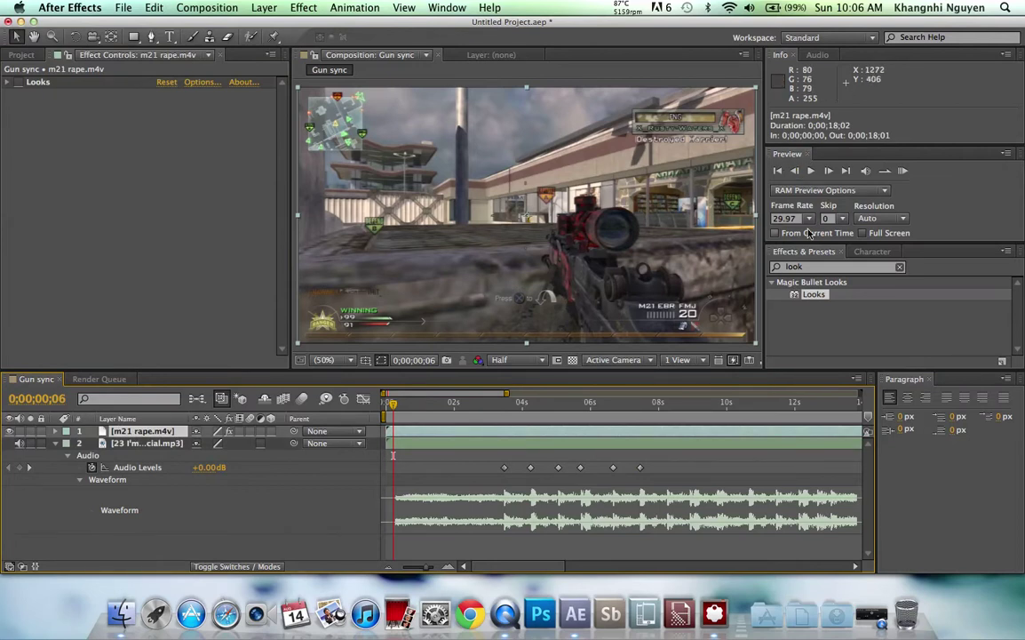
pyautogui.click(831, 268)
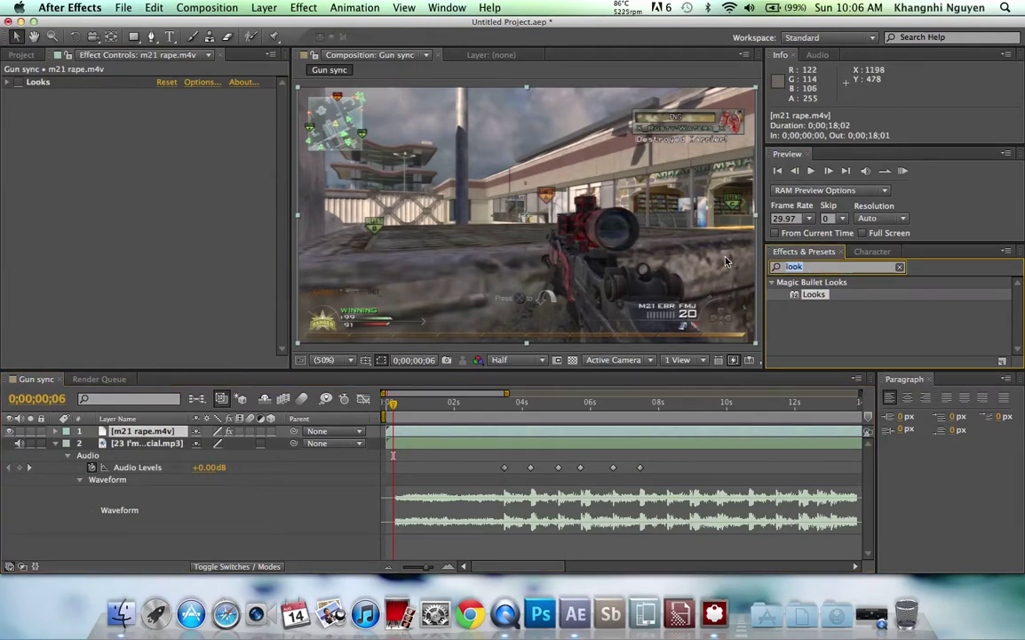
pyautogui.write('twixtor')
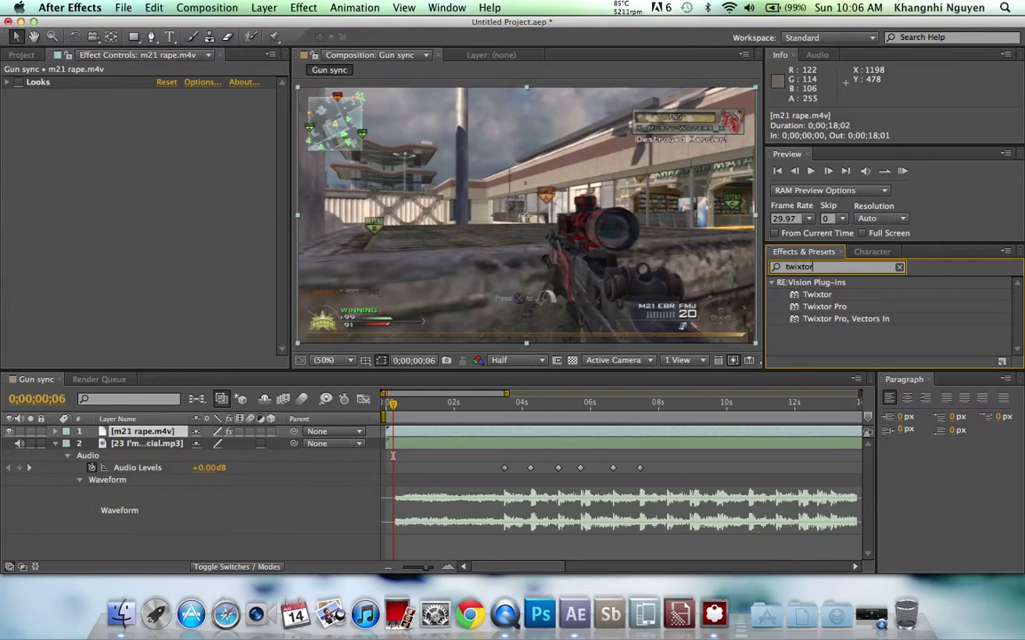
pyautogui.moveTo(823, 305); pyautogui.dragTo(96, 80)
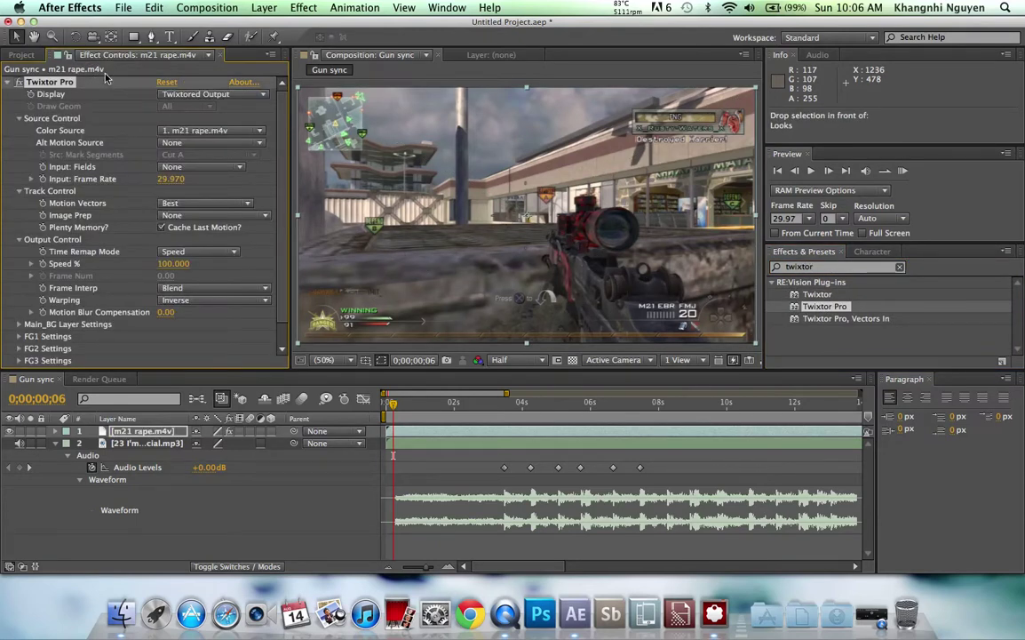
# Set a Twixtor Pro Speed % keyframe of 100 on the m21 clip at 0;00;00;01.
pyautogui.click(385, 404)
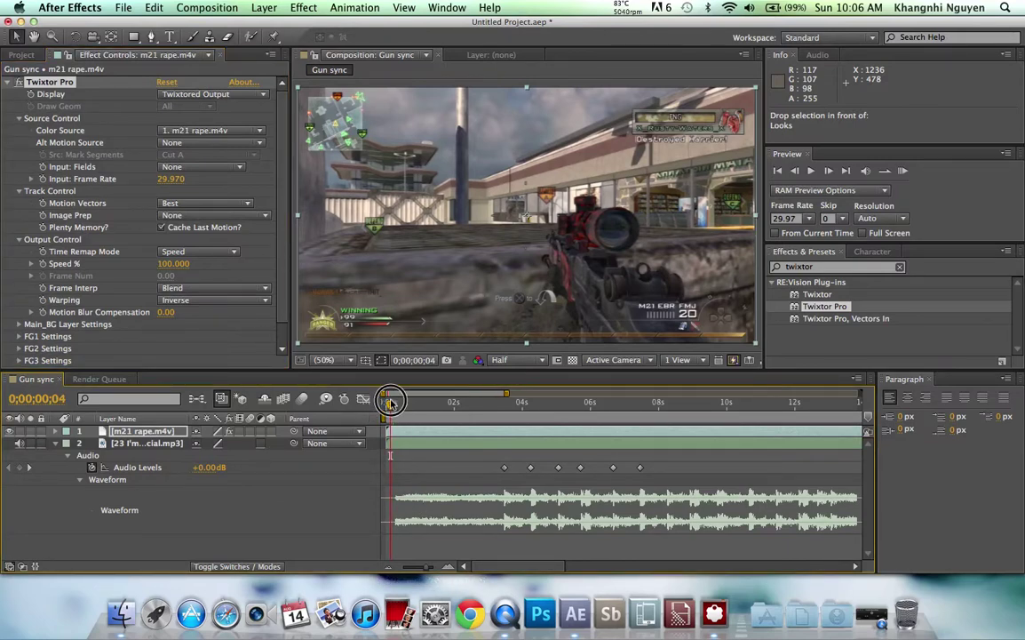
pyautogui.press('=')
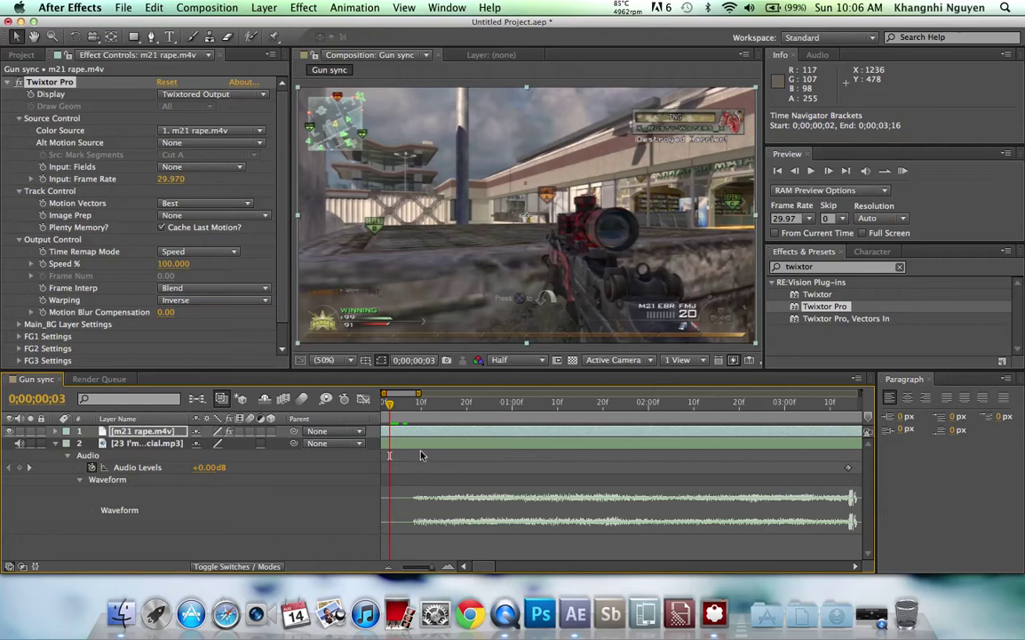
pyautogui.press('Home')
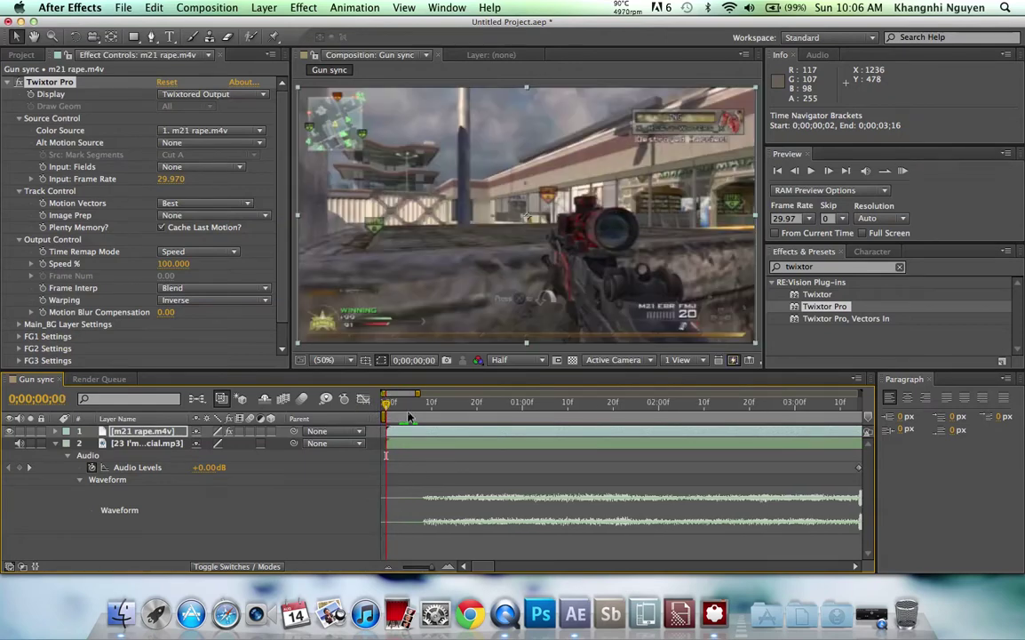
pyautogui.press('pagedown')
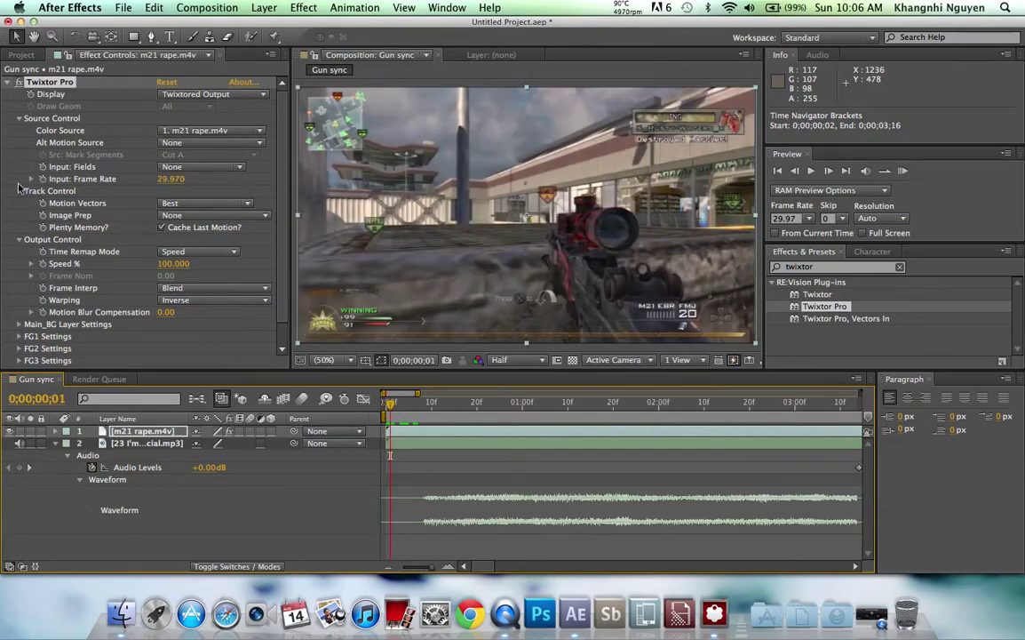
pyautogui.click(42, 264)
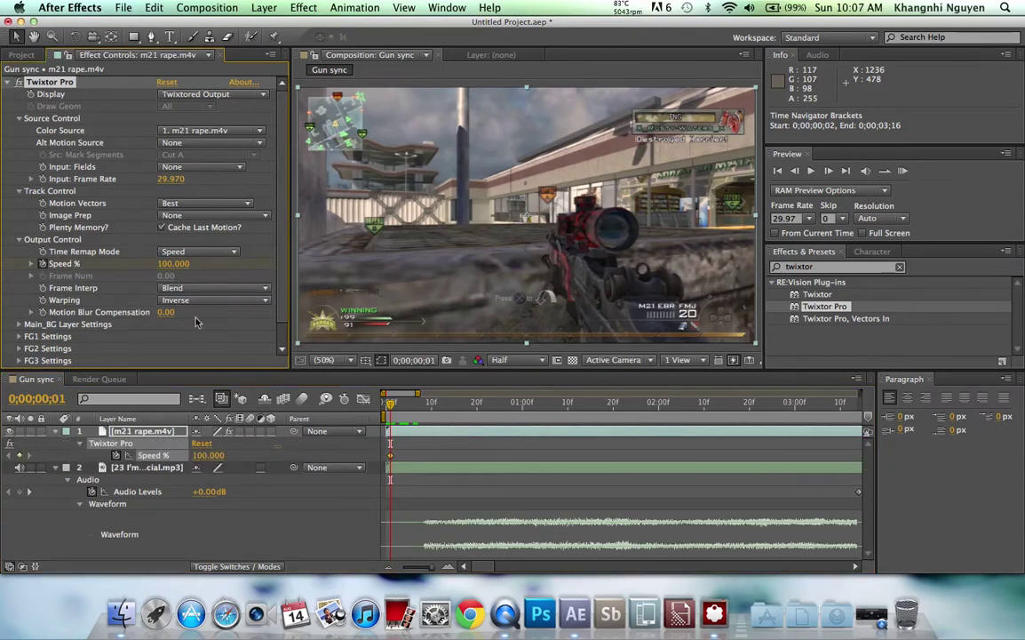
# Scrub the m21 clip around its first kill and place the current time at 0;00;01;20, just before the shot.
pyautogui.press(';')
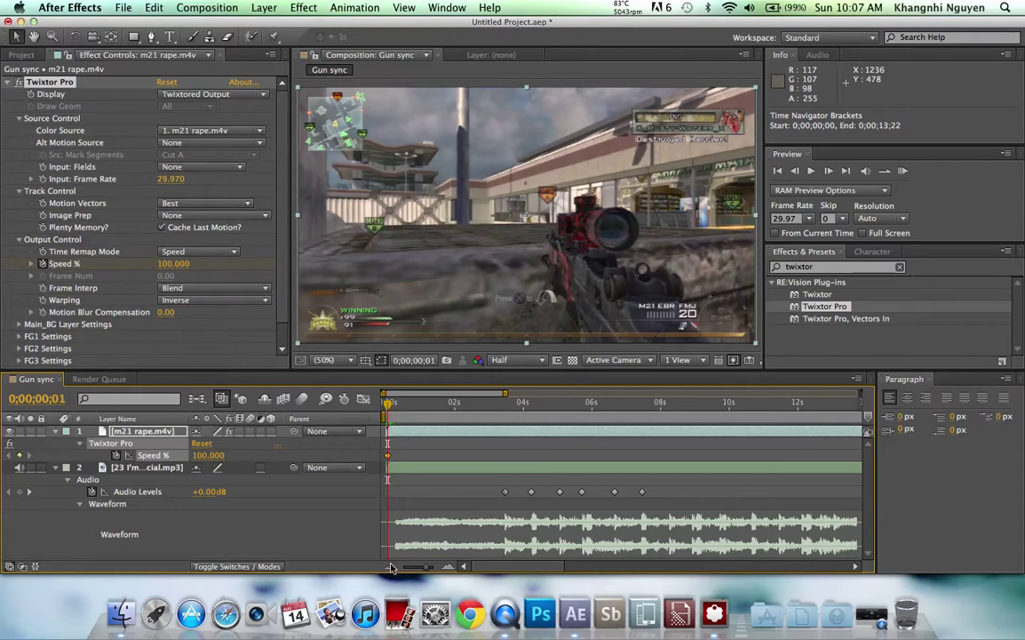
pyautogui.click(481, 405)
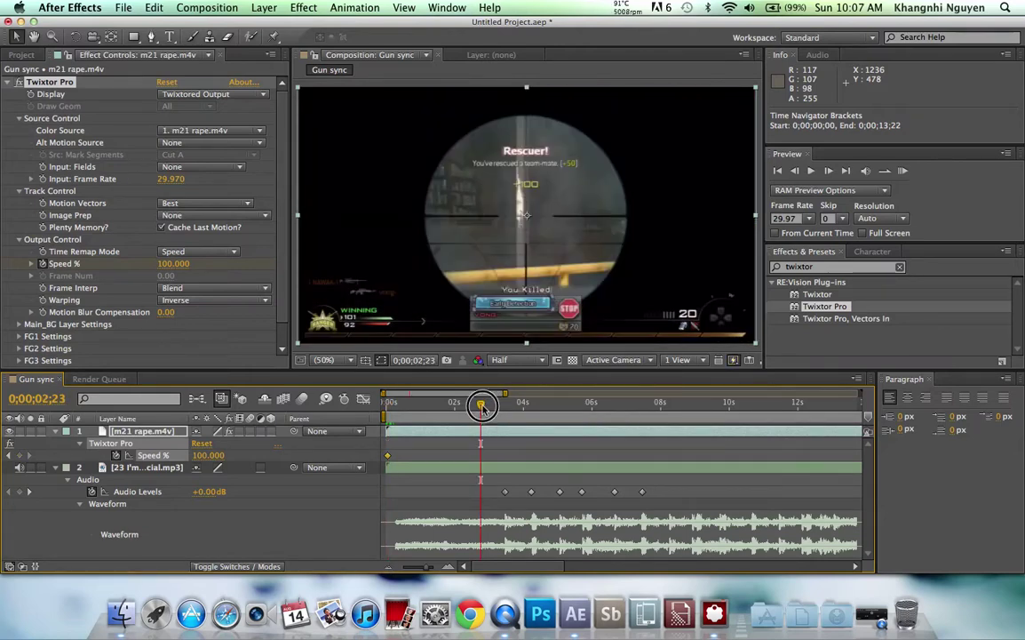
pyautogui.moveTo(480, 405); pyautogui.dragTo(480, 406)
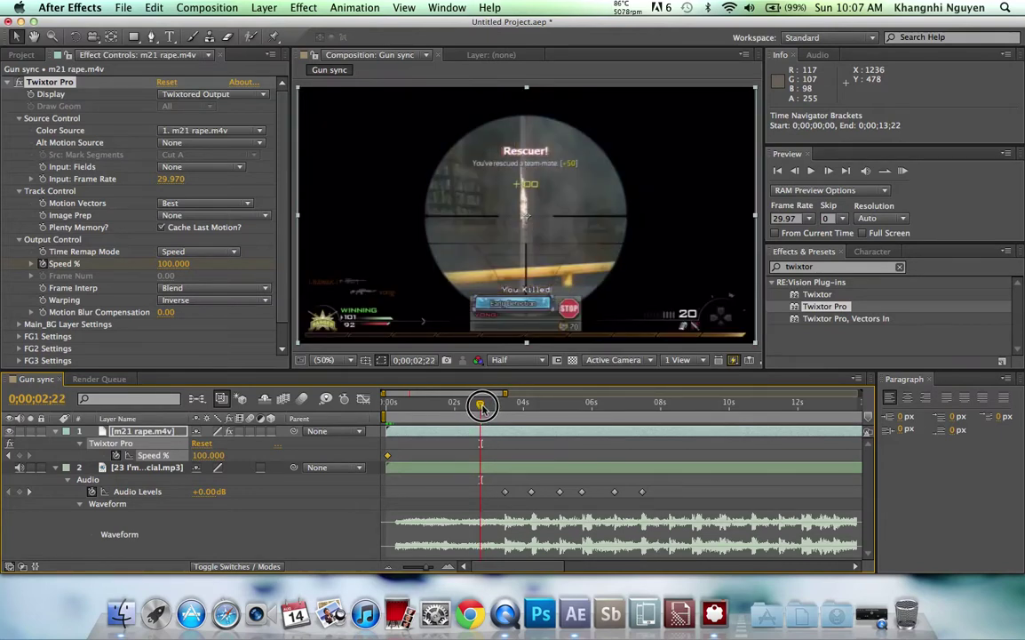
pyautogui.moveTo(481, 406); pyautogui.dragTo(483, 408)
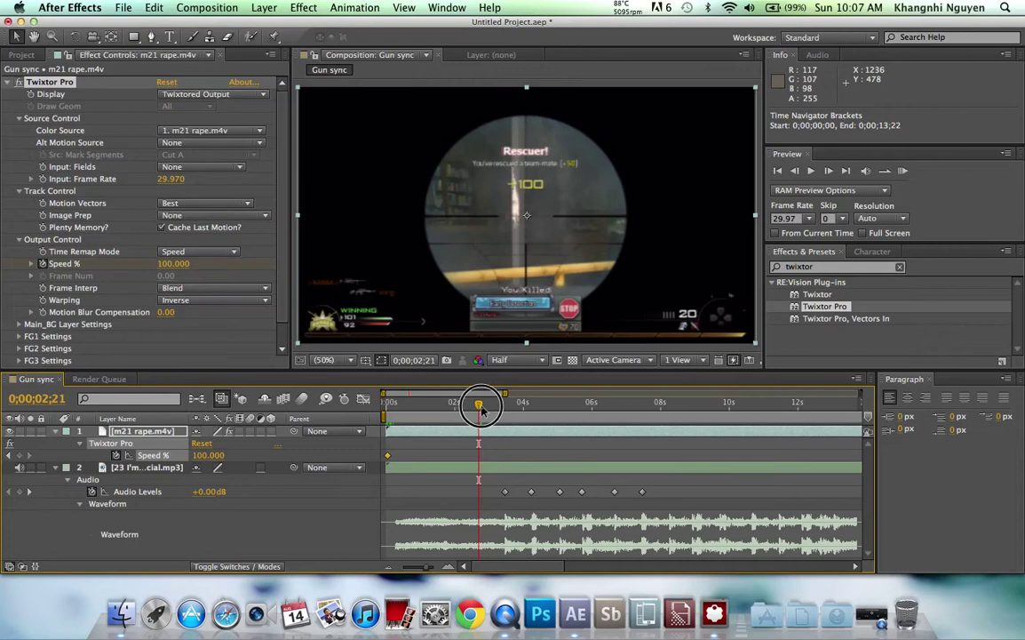
pyautogui.click(459, 412)
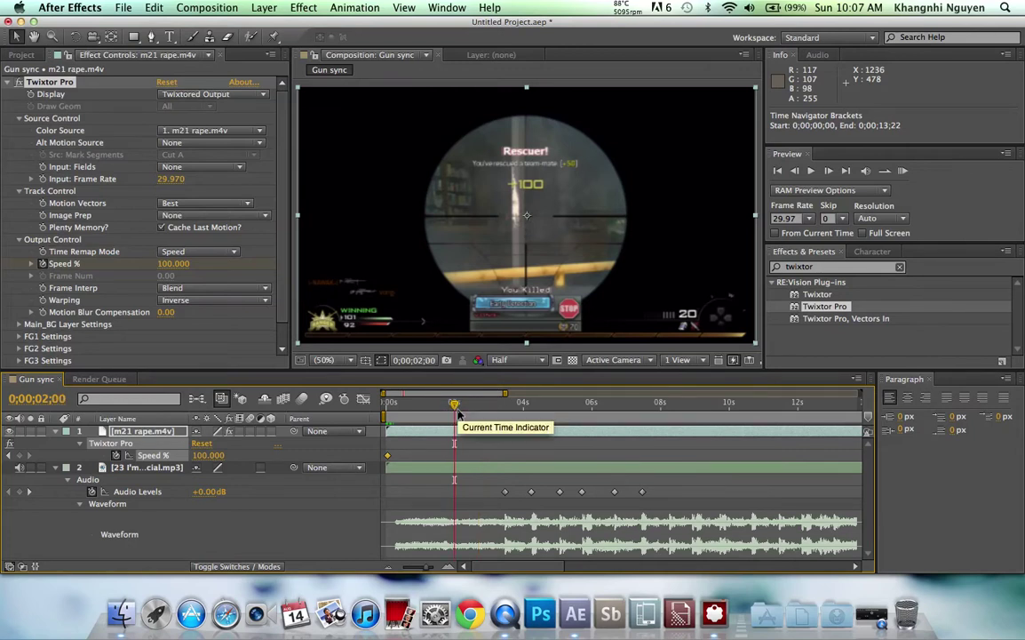
pyautogui.click(445, 406)
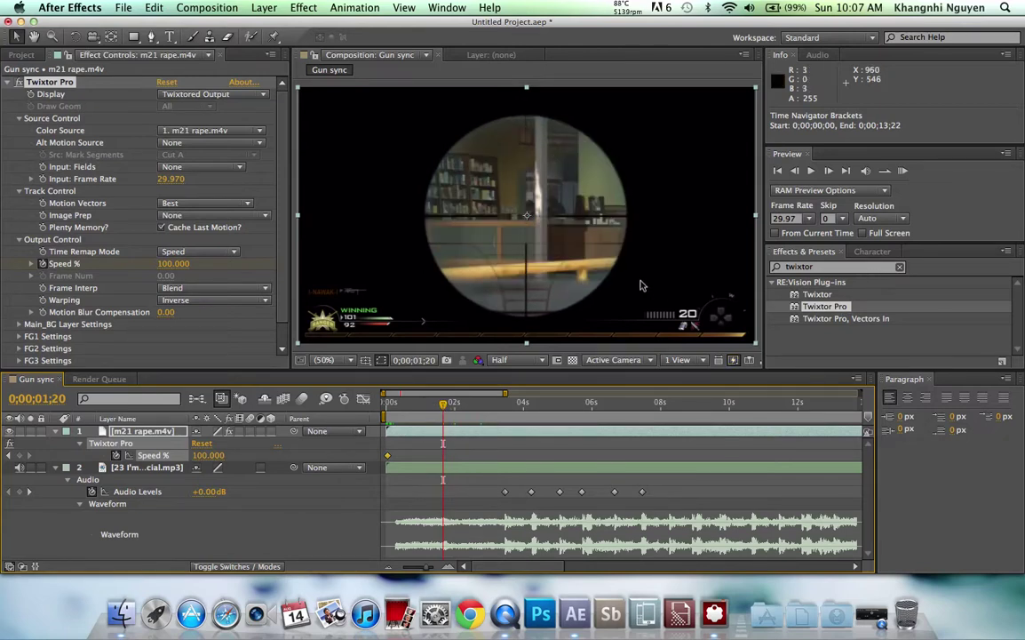
# Magnify the ammo counter to 200% at Full resolution and add a Twixtor Pro Speed % keyframe of 100 at 0;00;01;20.
pyautogui.scroll(2, 581, 256)
pyautogui.moveTo(580, 251); pyautogui.dragTo(389, 156)
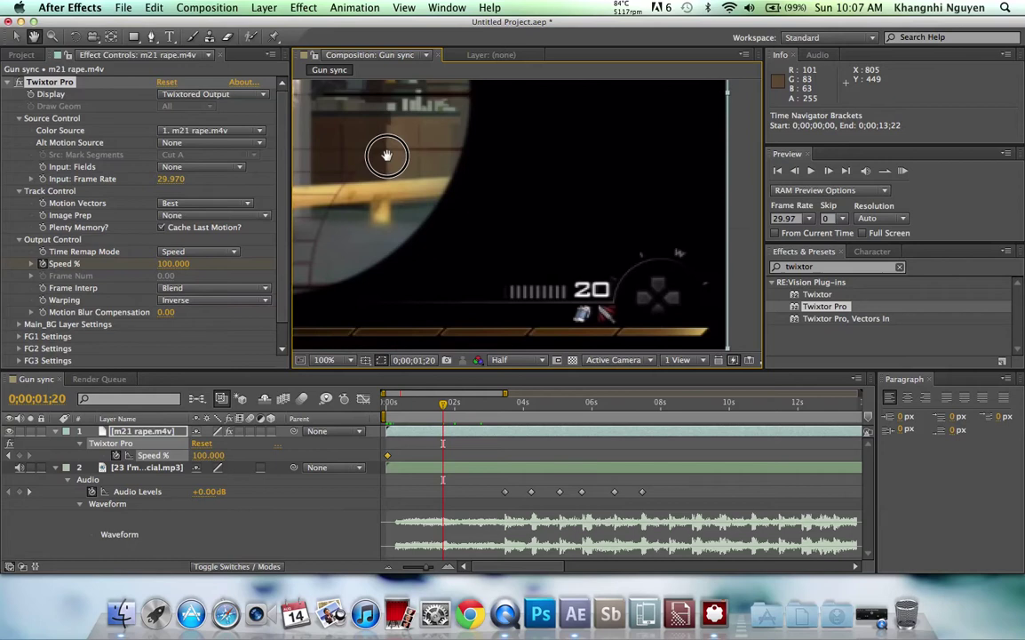
pyautogui.scroll(1, 544, 304)
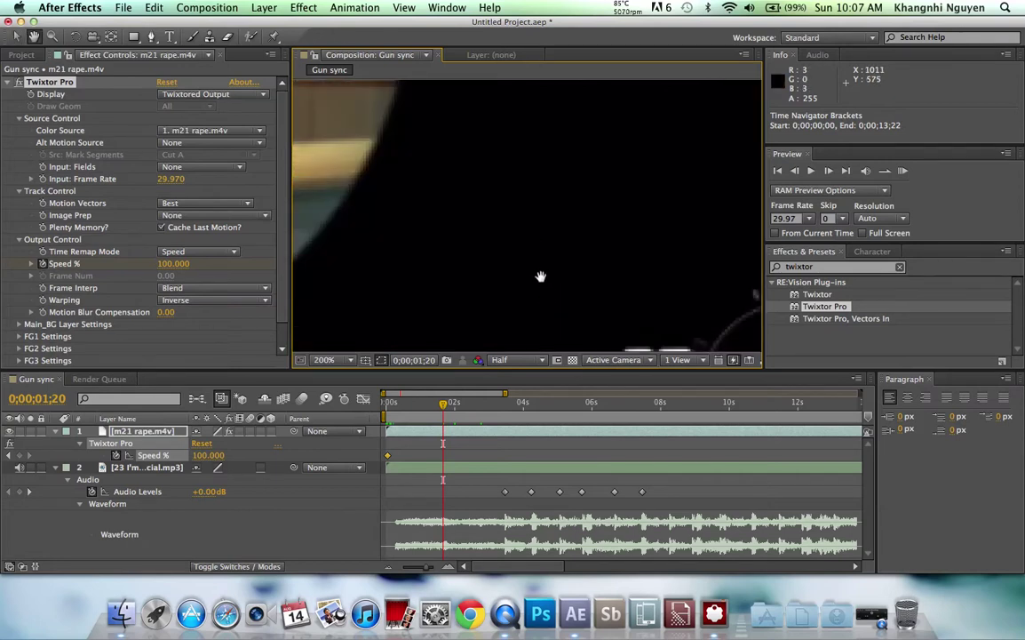
pyautogui.moveTo(540, 277); pyautogui.dragTo(531, 141)
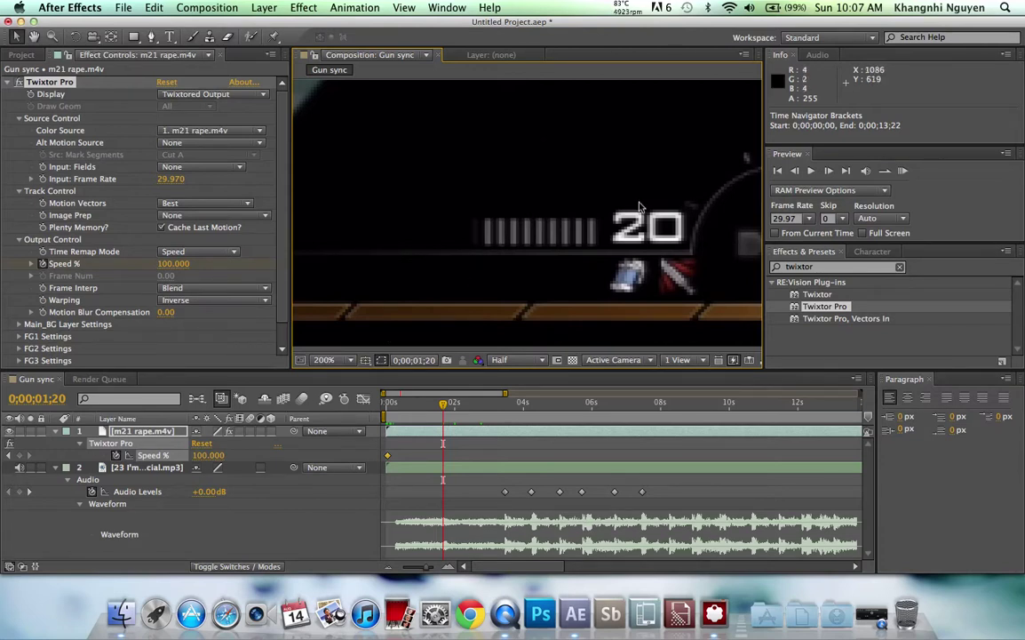
pyautogui.click(513, 360)
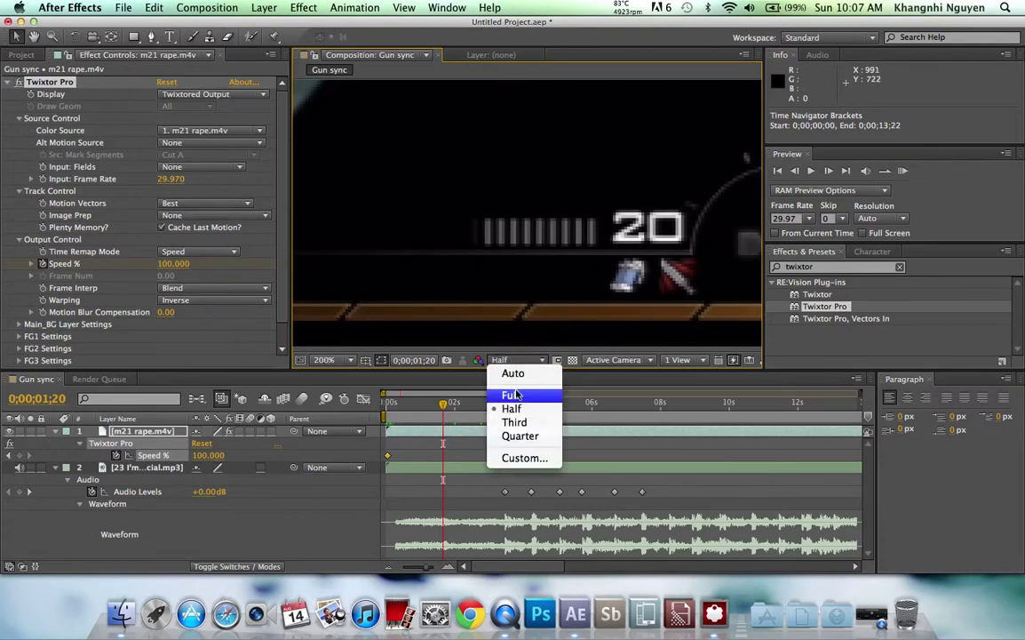
pyautogui.click(510, 394)
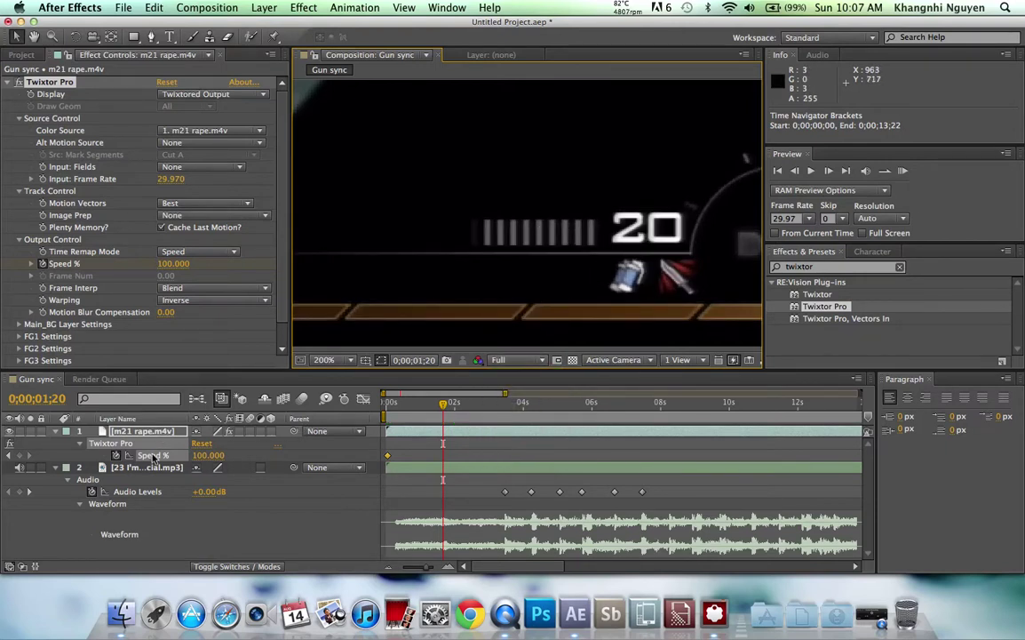
pyautogui.click(20, 456)
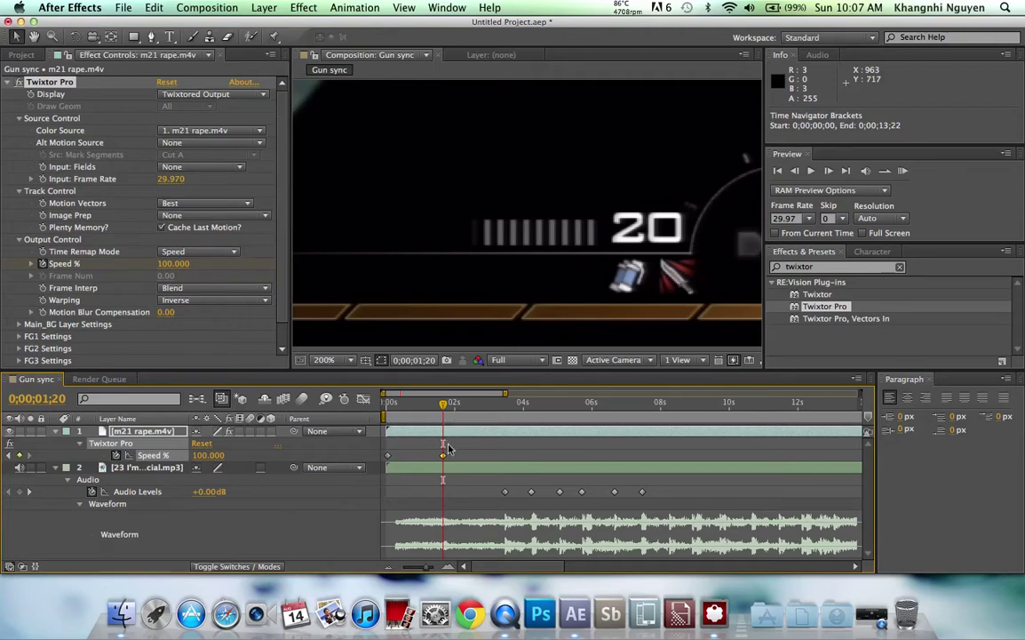
pyautogui.click(505, 405)
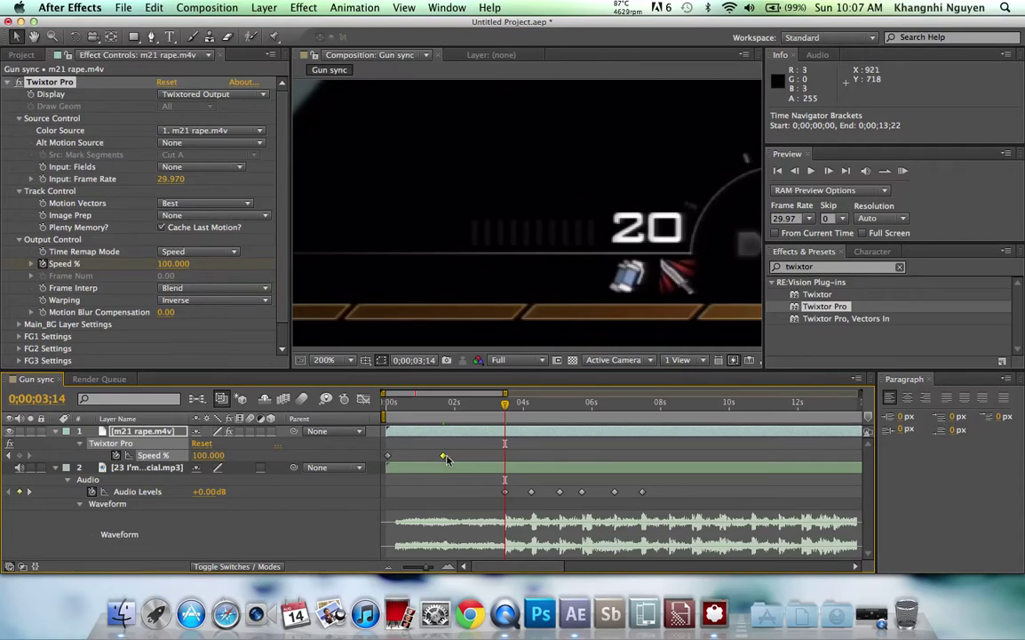
pyautogui.click(449, 402)
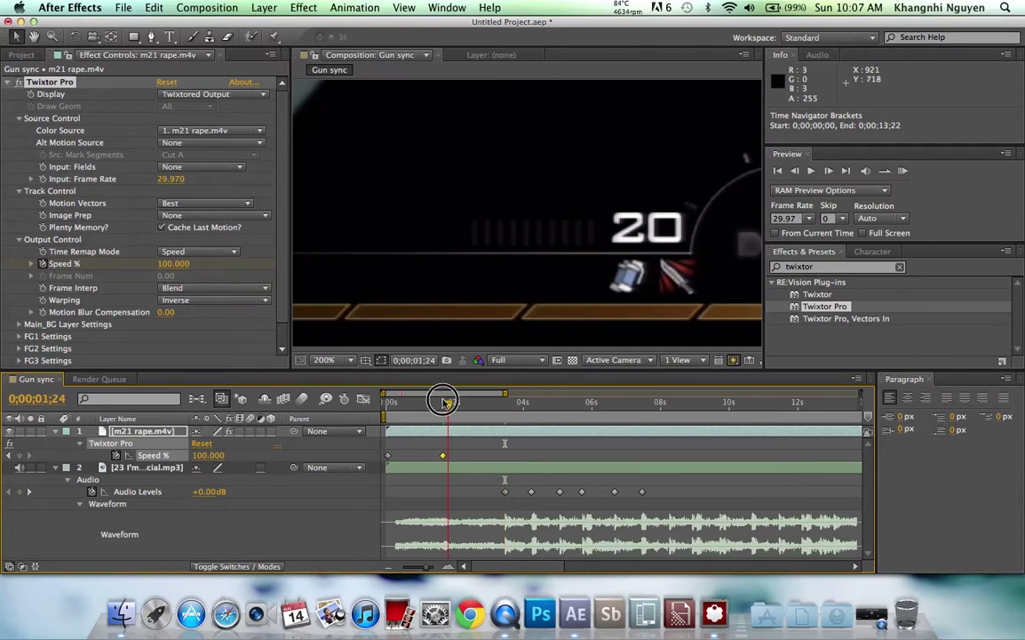
pyautogui.moveTo(449, 404); pyautogui.dragTo(447, 405)
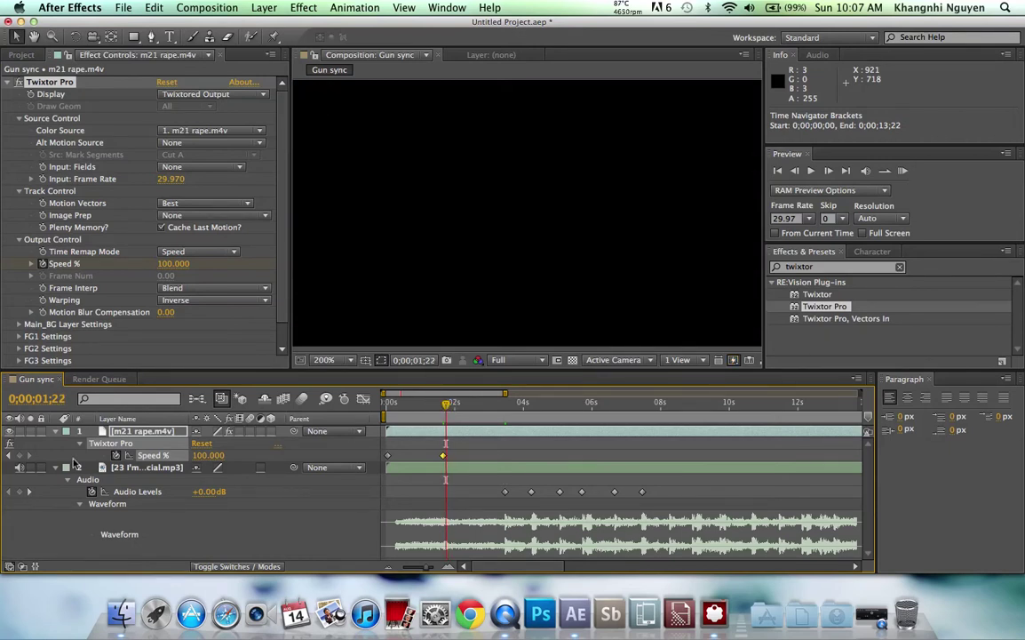
pyautogui.click(10, 455)
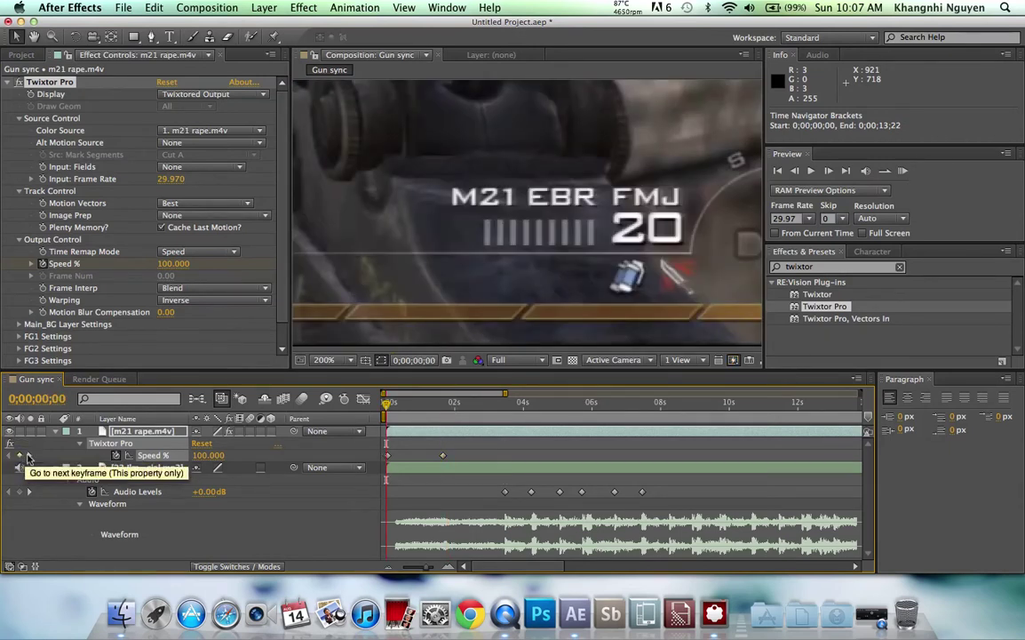
pyautogui.press('super+z')
pyautogui.click(449, 405)
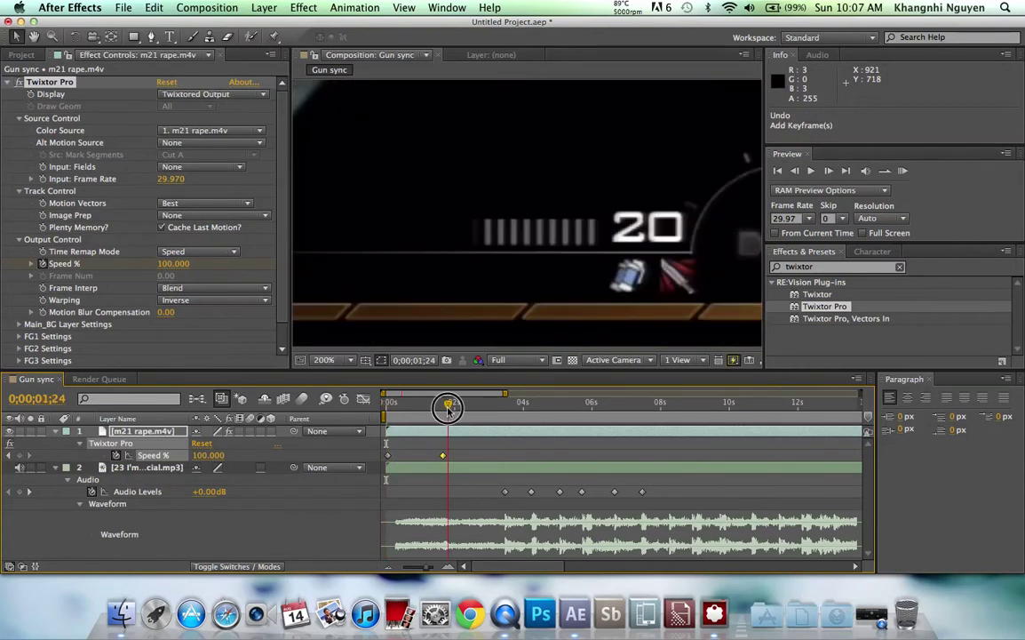
pyautogui.moveTo(448, 405); pyautogui.dragTo(442, 405)
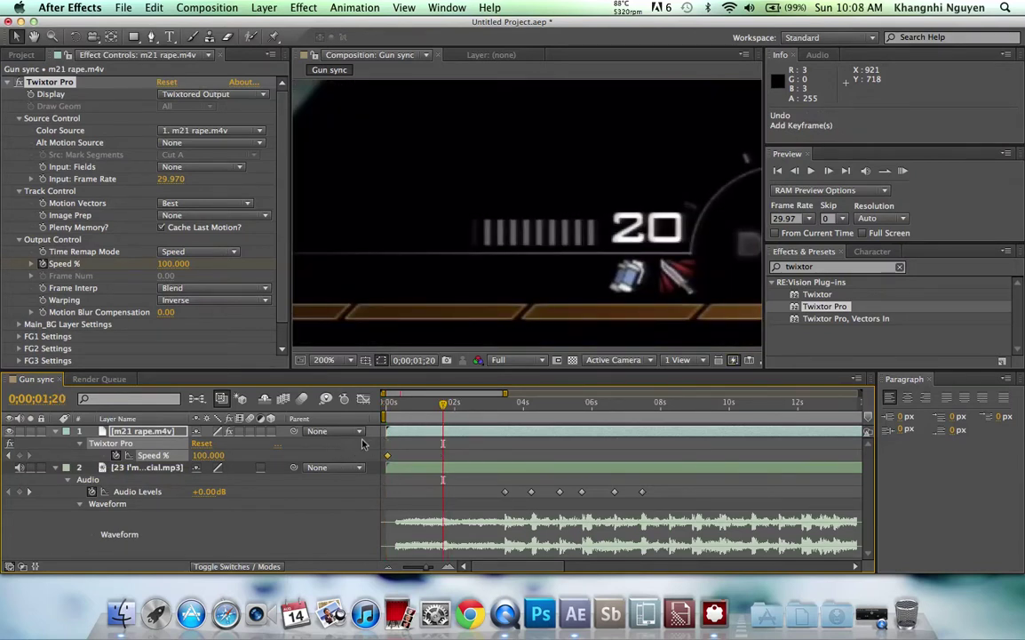
pyautogui.press('super+shift+z')
# Add a Speed % keyframe at 0;00;01;22 and set its value to 10, checking the frame at the first beat, 0;00;03;14.
pyautogui.moveTo(447, 406); pyautogui.dragTo(451, 405)
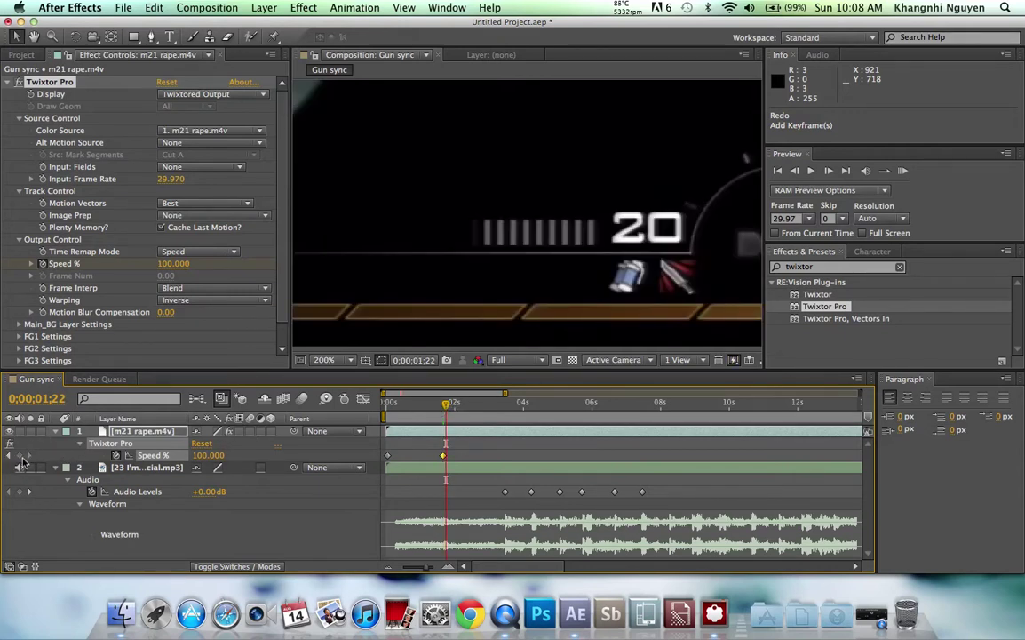
pyautogui.click(507, 406)
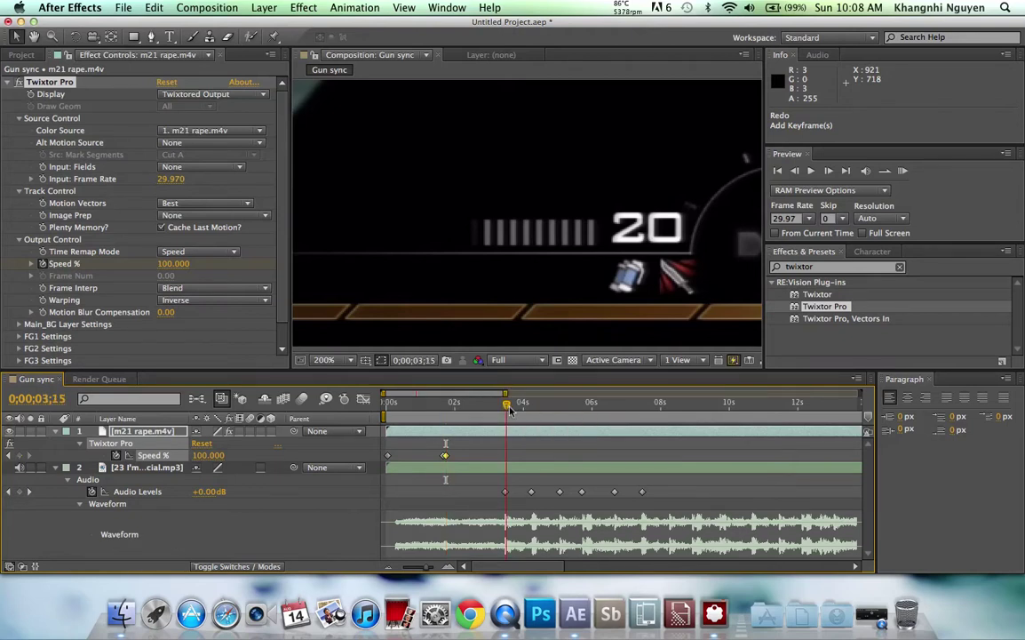
pyautogui.press('pageup')
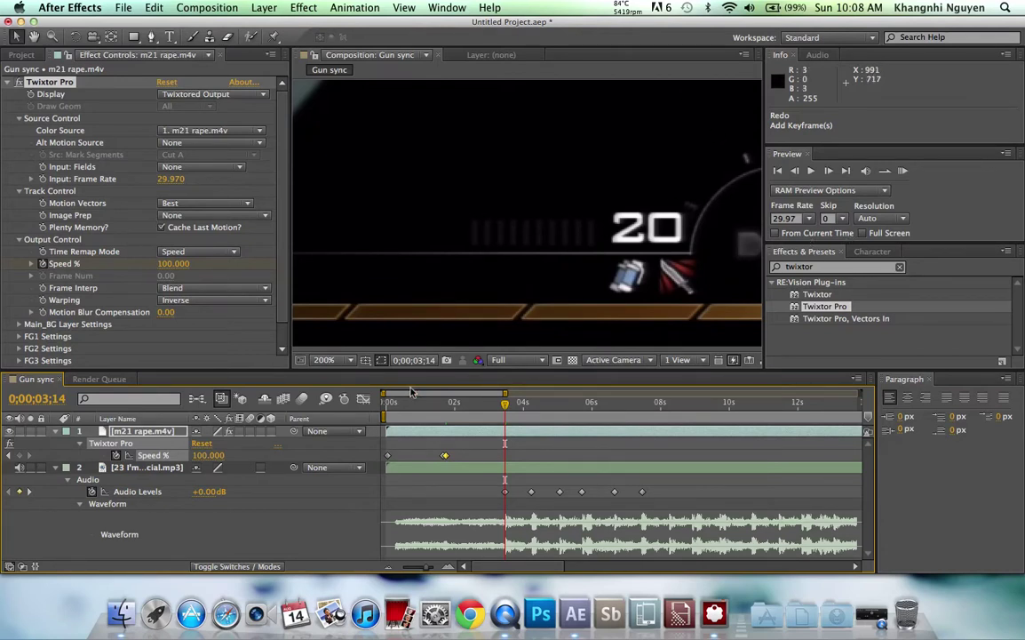
pyautogui.doubleClick(445, 457)
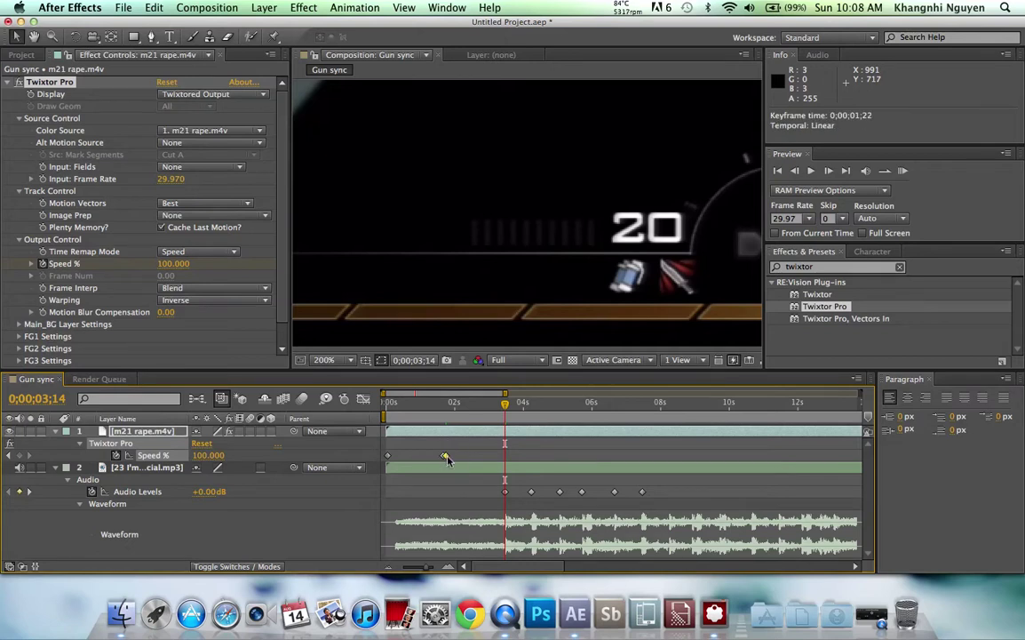
pyautogui.press('Return')
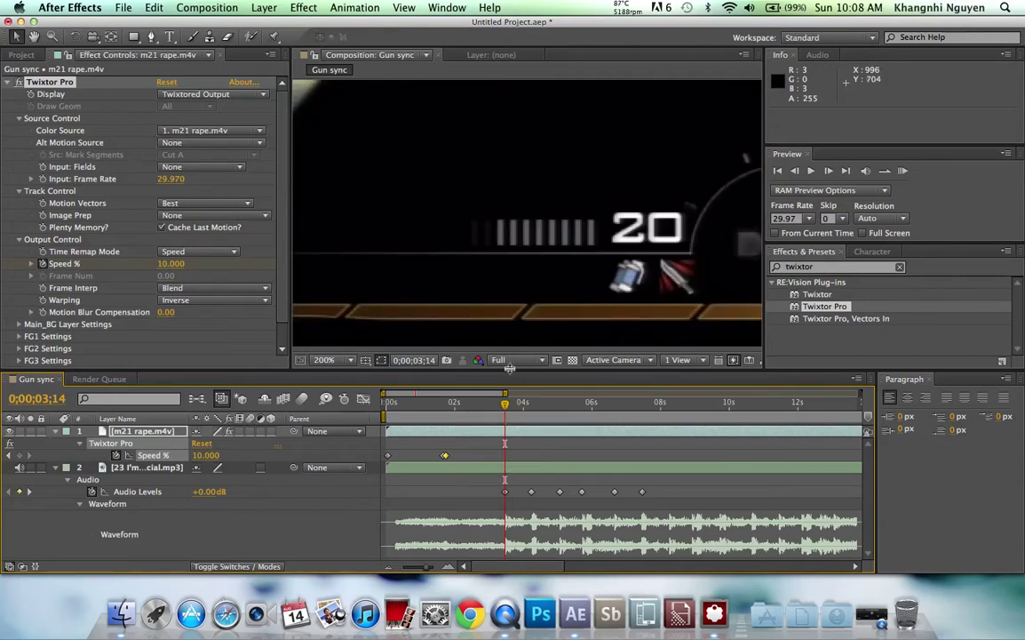
# Check where the first shot lands near the first beat and set the 0;00;01;22 Speed % keyframe to 7.
pyautogui.click(505, 404)
pyautogui.moveTo(505, 405)
pyautogui.mouseDown()
pyautogui.moveTo(491, 408)
pyautogui.moveTo(505, 411)
pyautogui.moveTo(497, 418)
pyautogui.mouseUp()
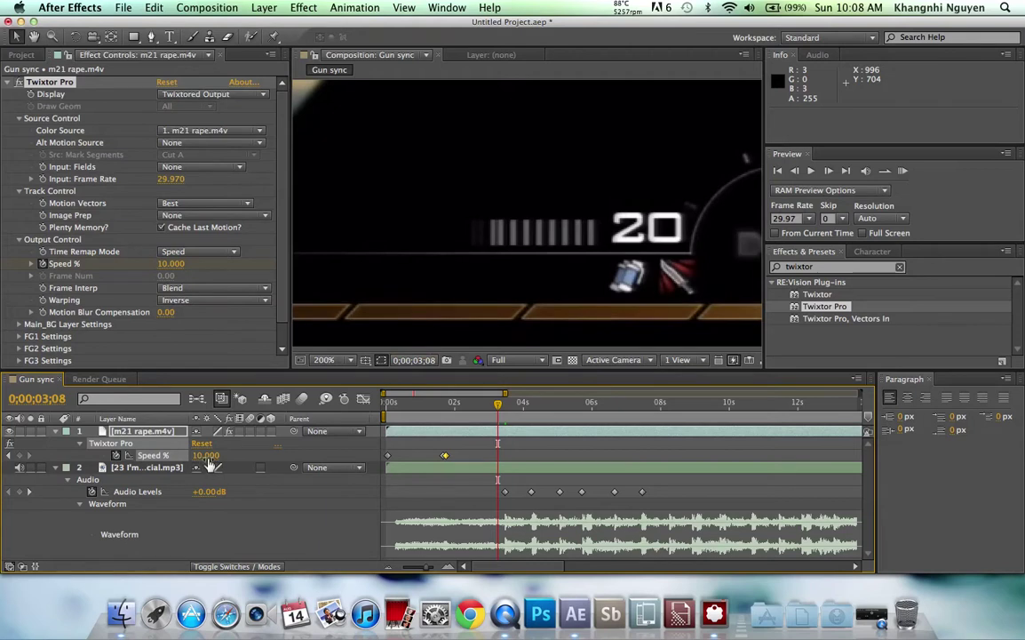
pyautogui.doubleClick(445, 455)
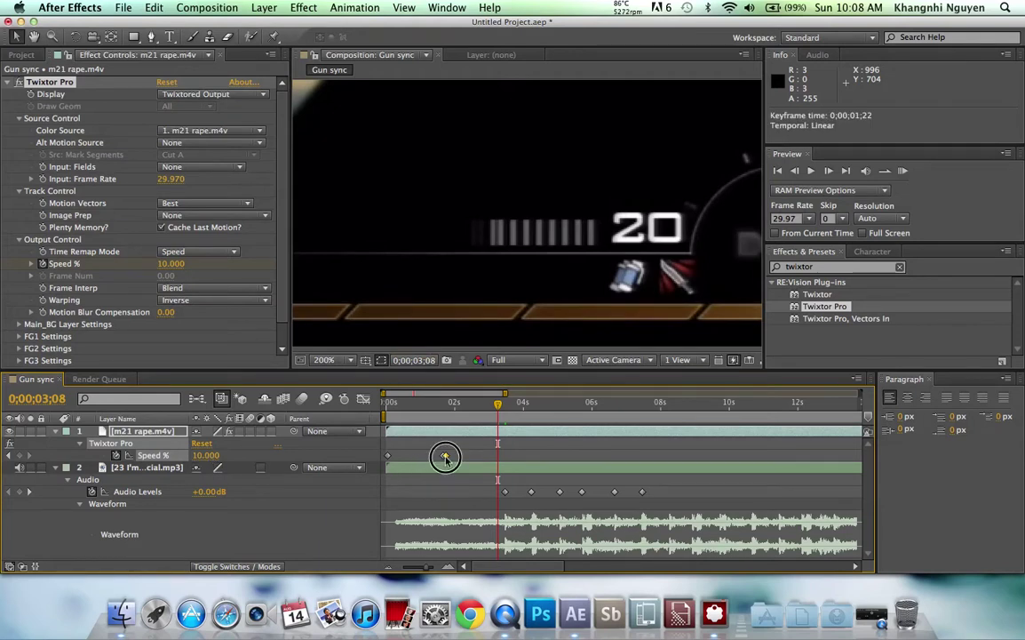
pyautogui.write('7')
pyautogui.press('Return')
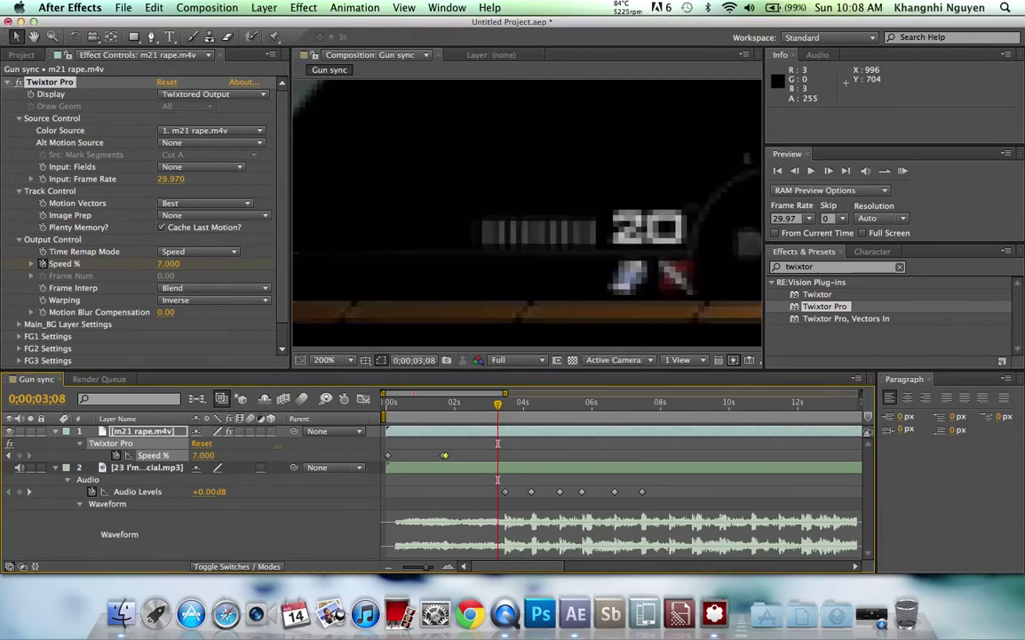
# Check the shot's timing past the first beat and set the 0;00;01;22 Speed % keyframe to 9.
pyautogui.moveTo(499, 402); pyautogui.dragTo(519, 404)
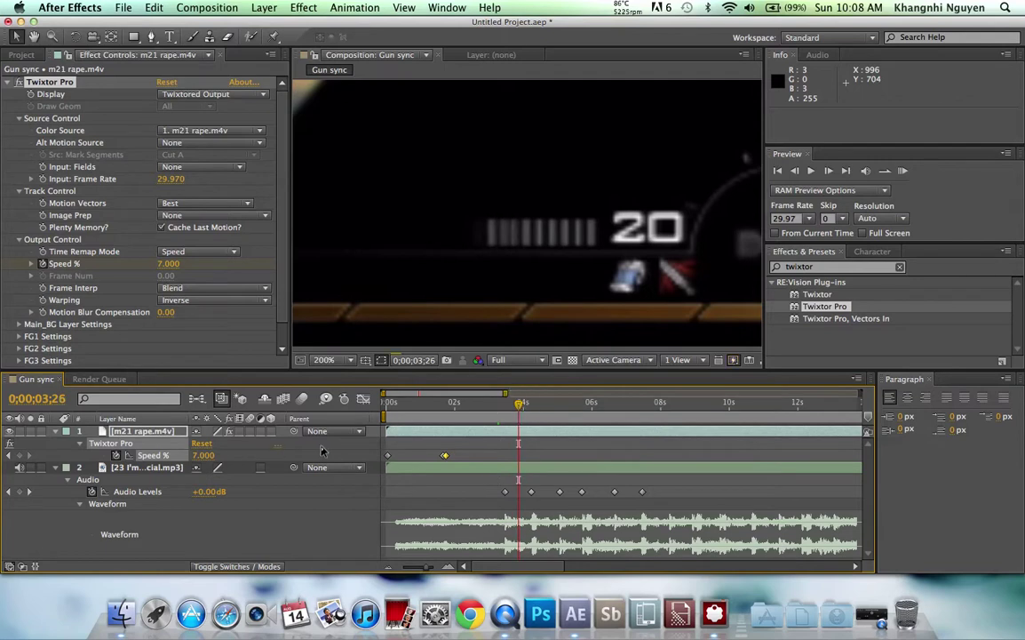
pyautogui.doubleClick(445, 456)
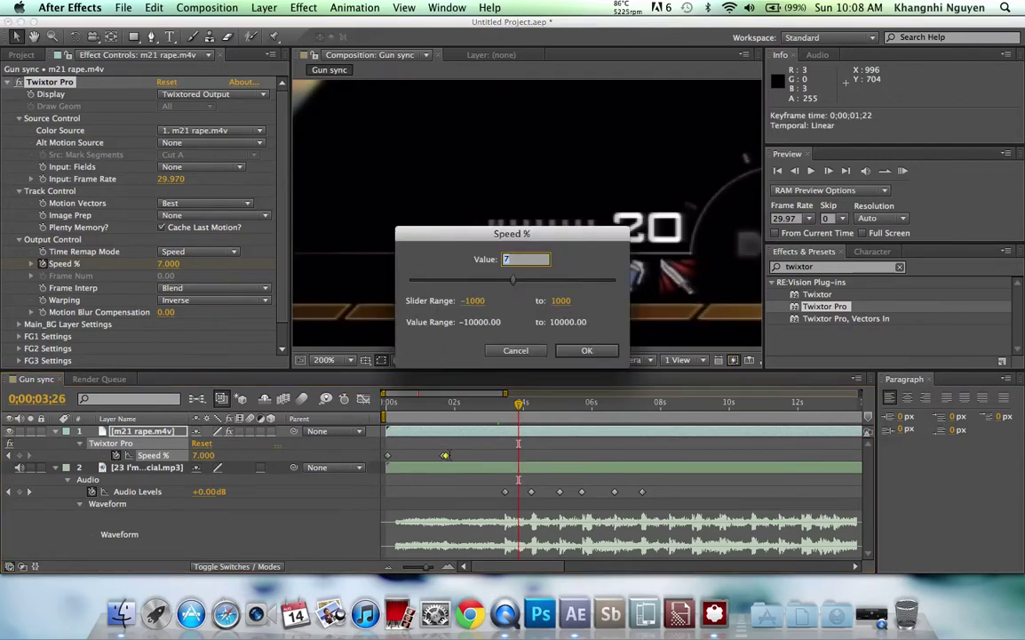
pyautogui.write('9')
pyautogui.press('Return')
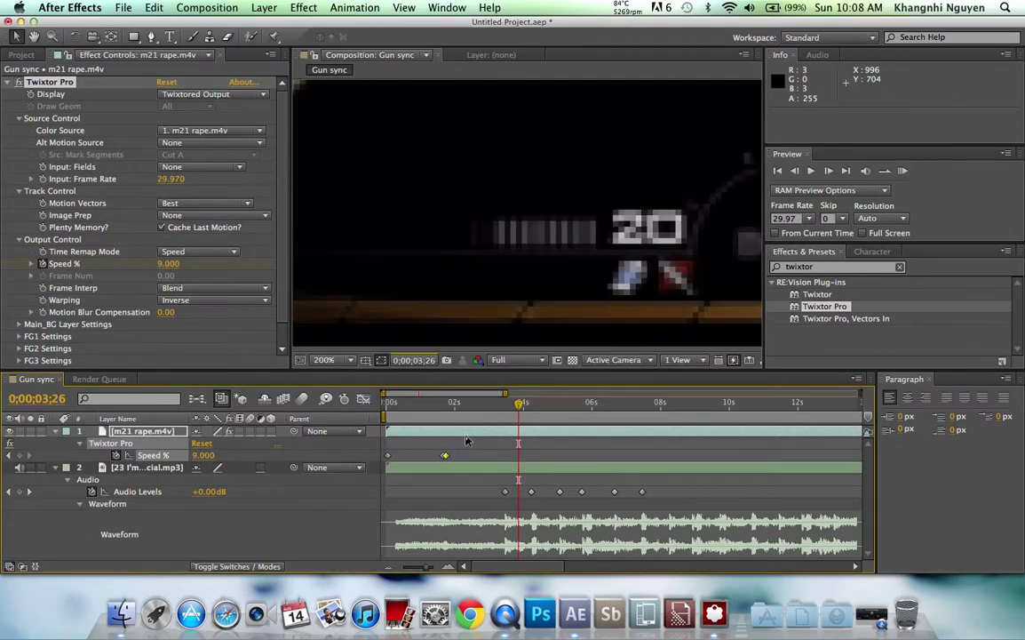
# Add Speed % keyframes of 9 on two adjacent frames at the first beat, 0;00;03;13 and 0;00;03;14.
pyautogui.moveTo(503, 405)
pyautogui.mouseDown()
pyautogui.moveTo(512, 409)
pyautogui.moveTo(501, 412)
pyautogui.moveTo(505, 423)
pyautogui.mouseUp()
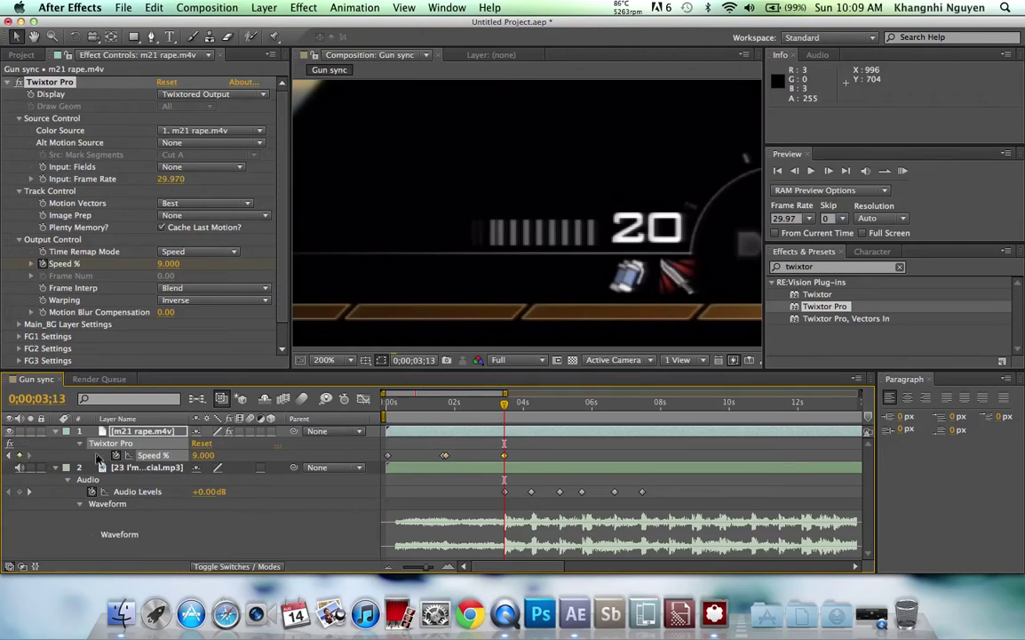
pyautogui.press('pagedown')
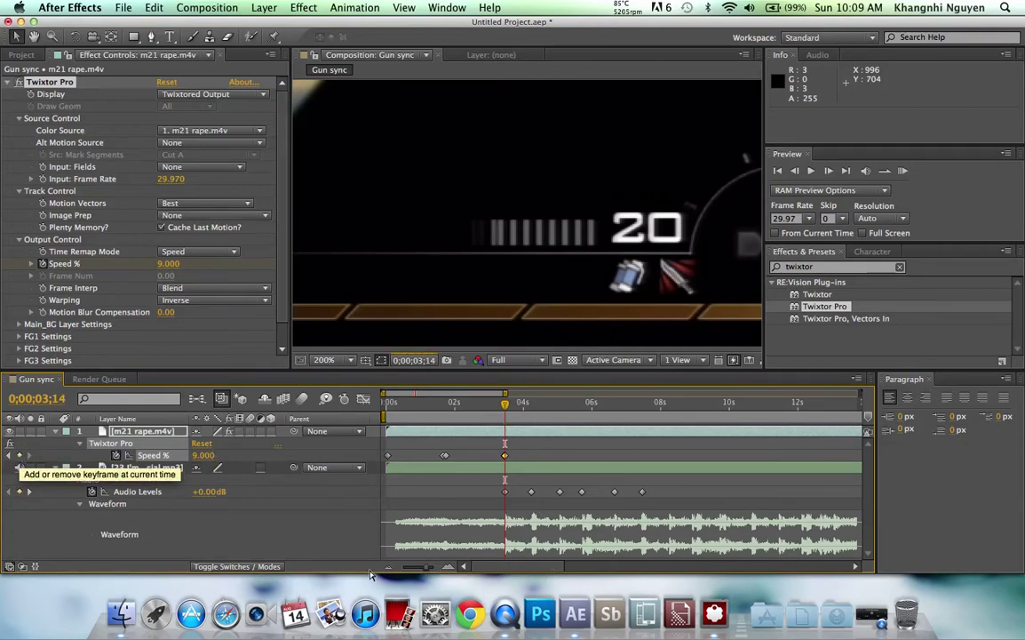
# Shift the music's second beat keyframe on Audio Levels to 0;00;04;08 so it lines up with the waveform peak.
pyautogui.press('=')
pyautogui.press('=')
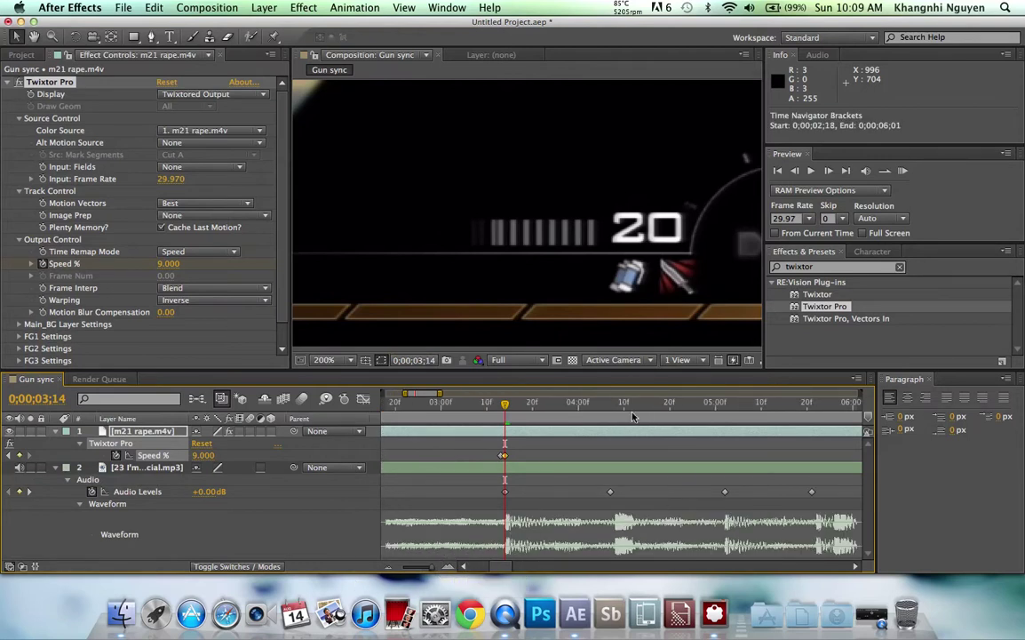
pyautogui.moveTo(610, 491); pyautogui.dragTo(614, 491)
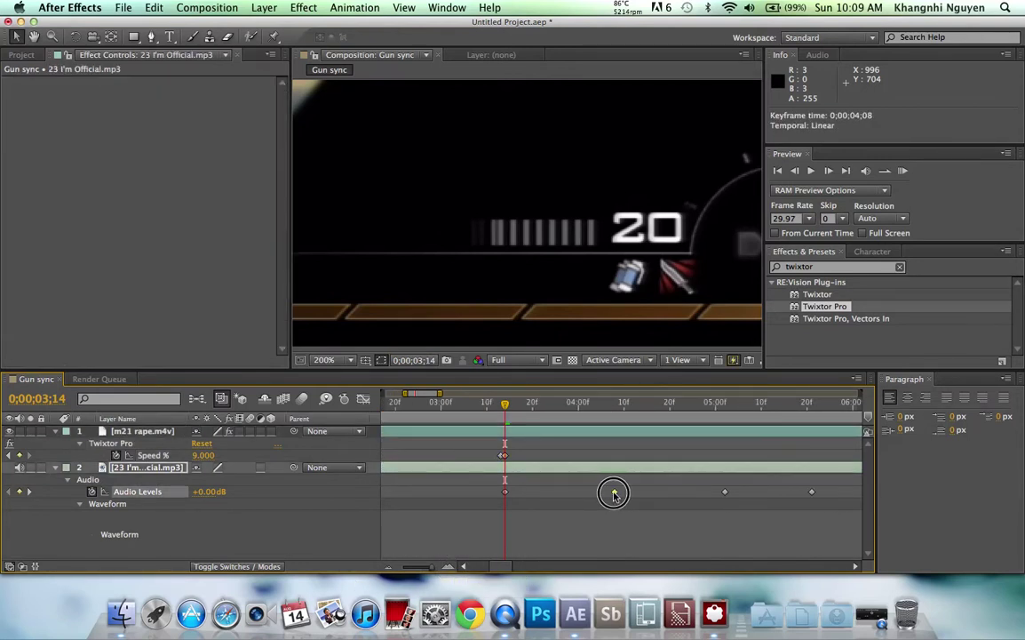
# Try Speed % values of 20, 24 and 26 on the 0;00;03;14 keyframe, checking the frame at the second beat, 0;00;04;08.
pyautogui.click(616, 411)
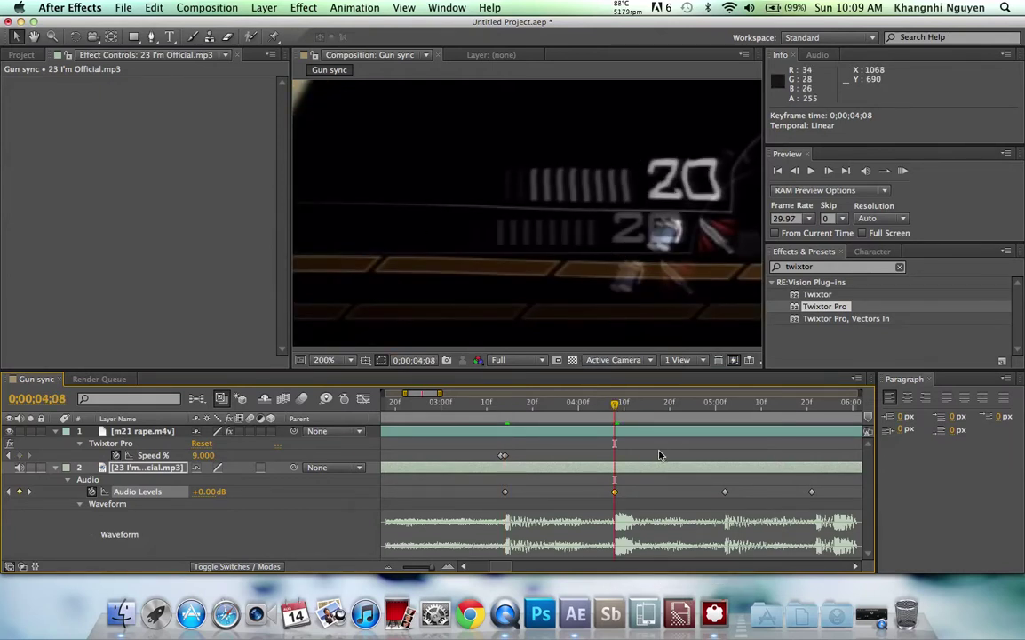
pyautogui.moveTo(615, 407)
pyautogui.mouseDown()
pyautogui.moveTo(509, 409)
pyautogui.moveTo(614, 407)
pyautogui.mouseUp()
pyautogui.click(504, 455)
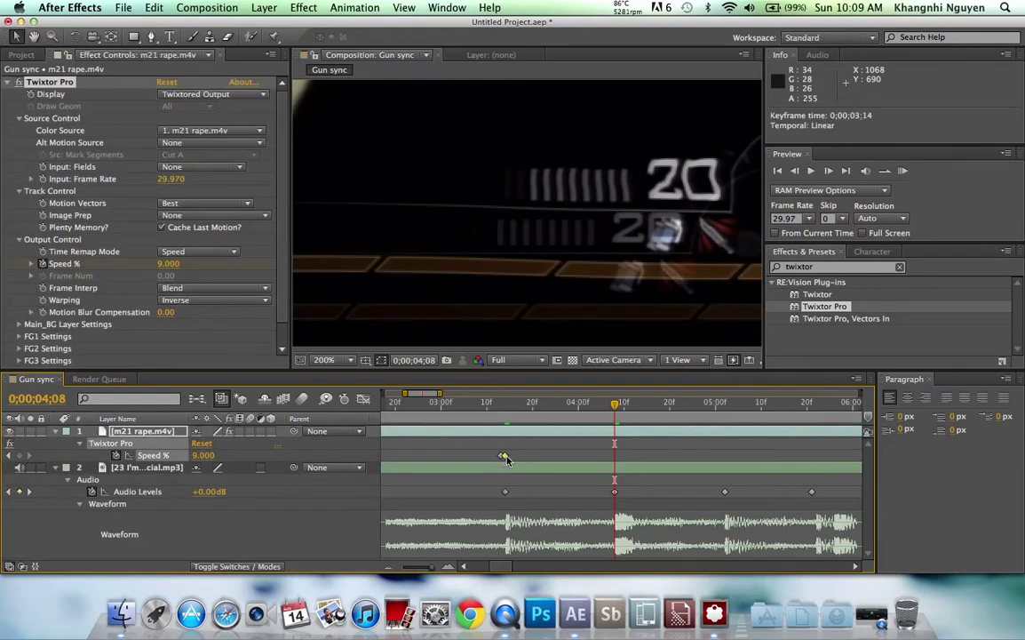
pyautogui.doubleClick(504, 455)
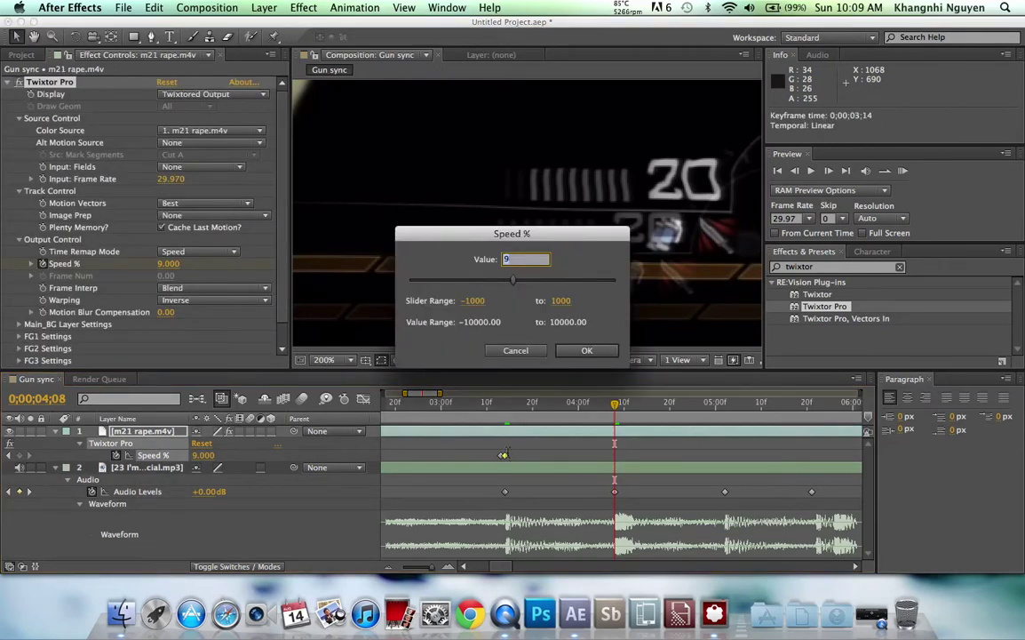
pyautogui.press('Return')
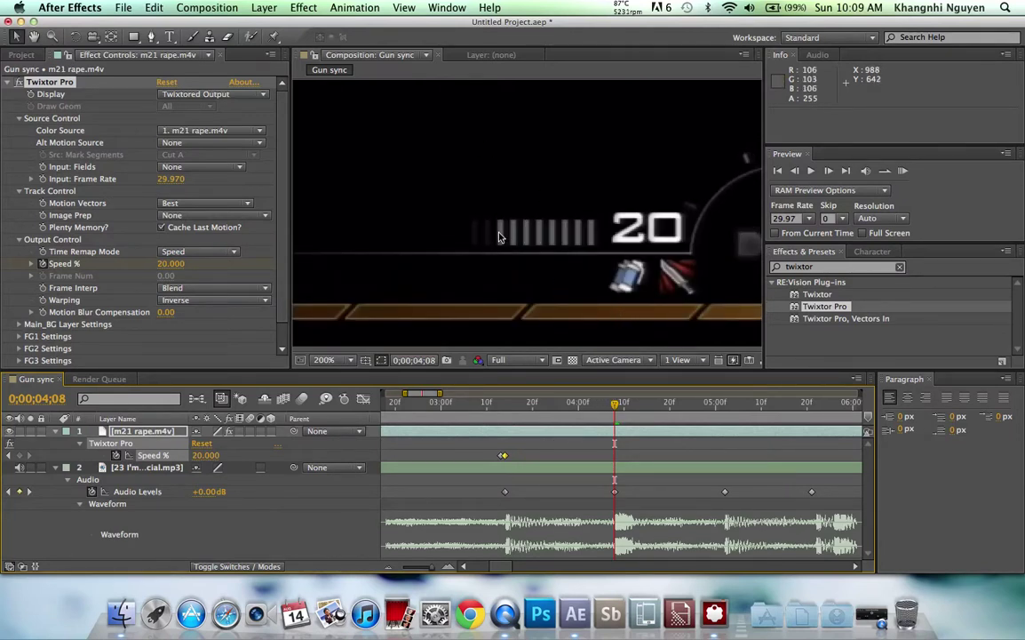
pyautogui.doubleClick(503, 456)
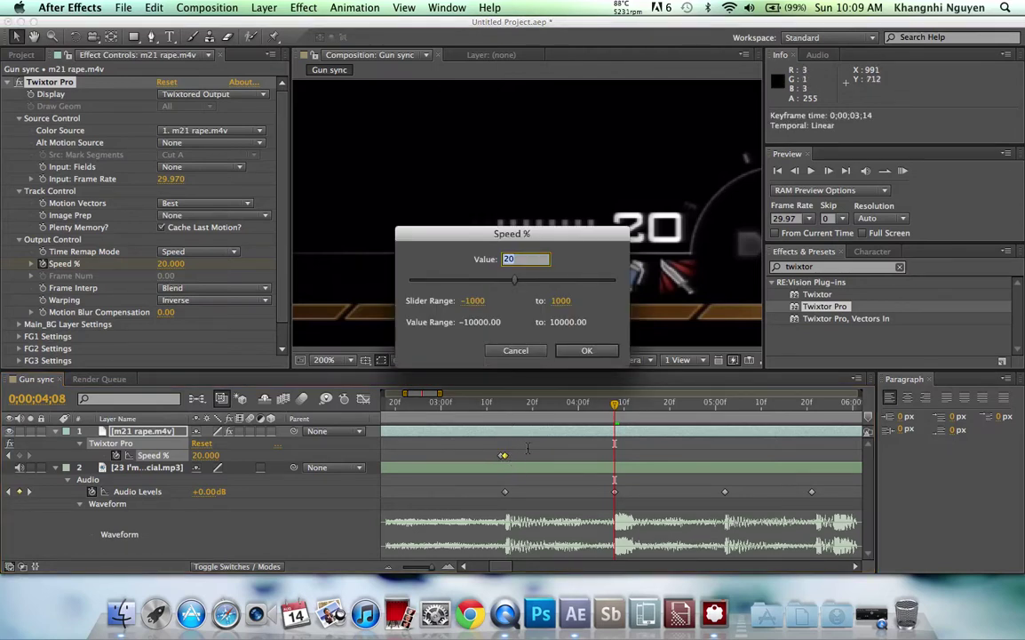
pyautogui.press('Return')
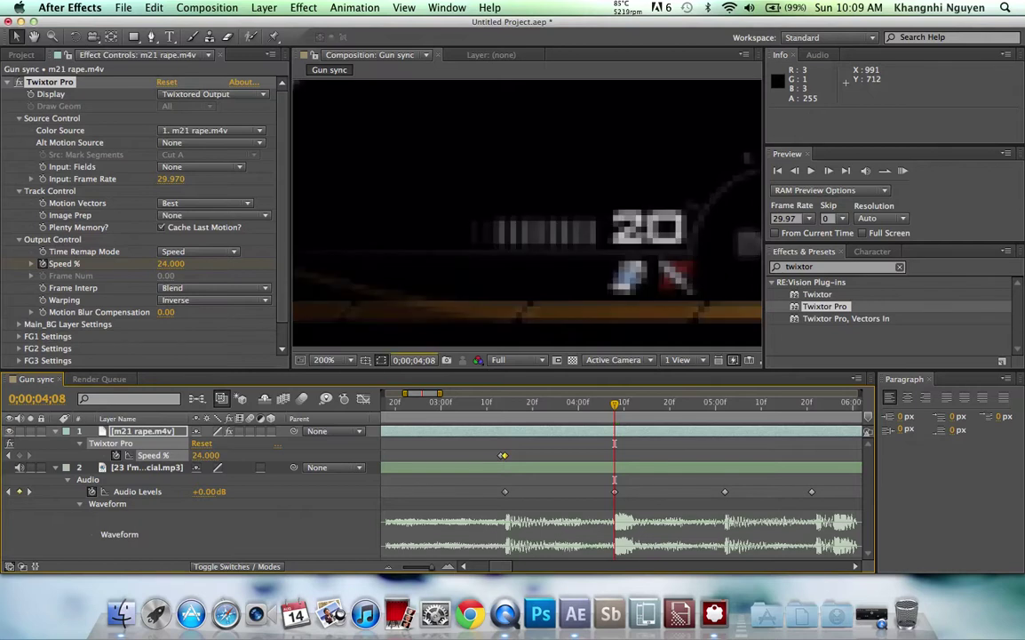
pyautogui.doubleClick(503, 455)
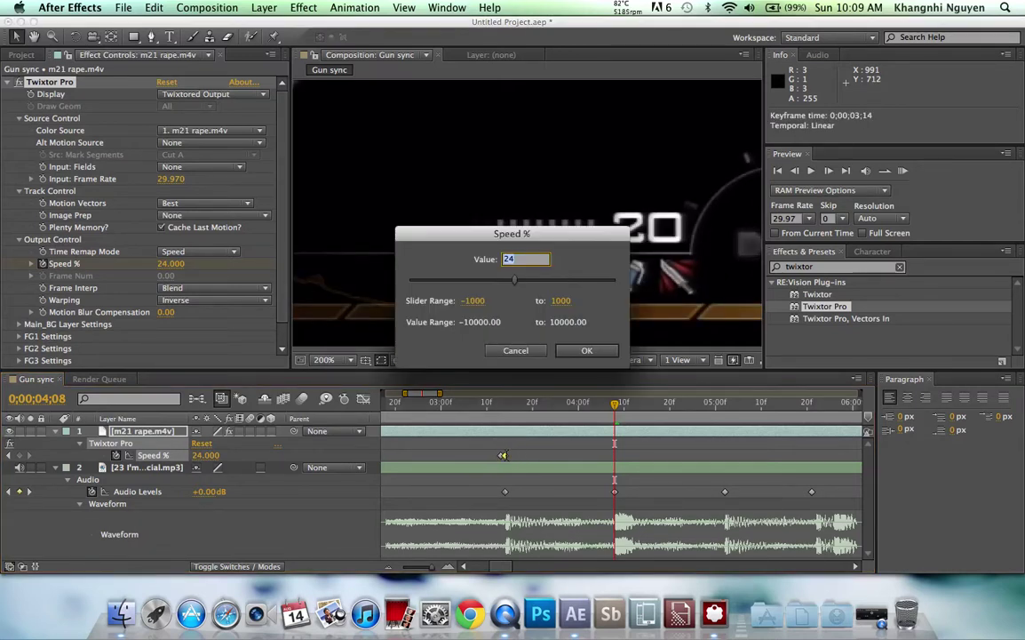
pyautogui.write('26')
pyautogui.press('Return')
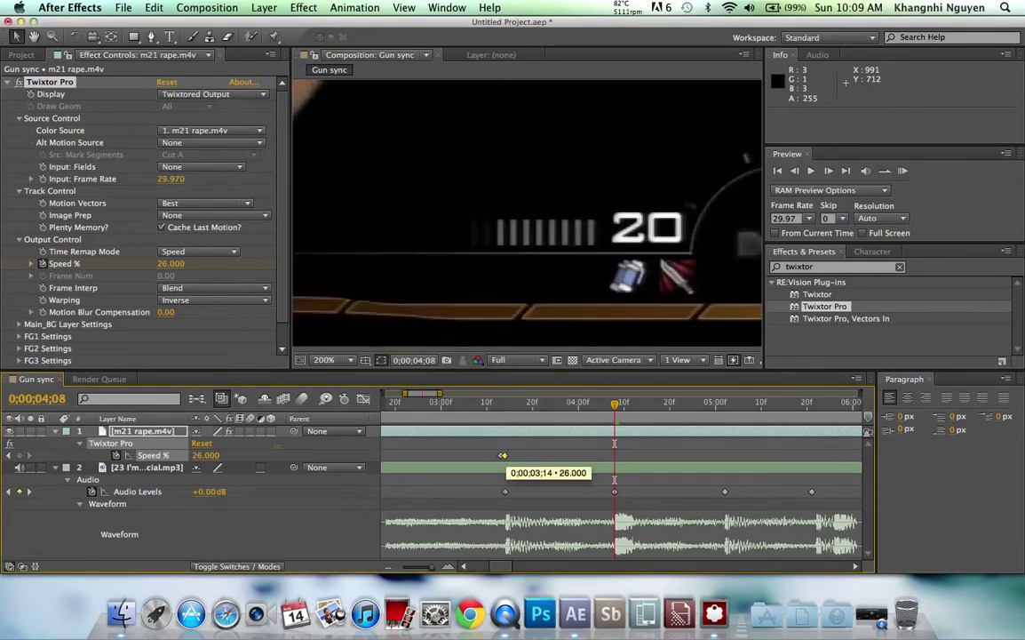
# Set the 0;00;03;14 Speed % keyframe to 30.
pyautogui.doubleClick(504, 455)
pyautogui.write('30')
pyautogui.press('Return')
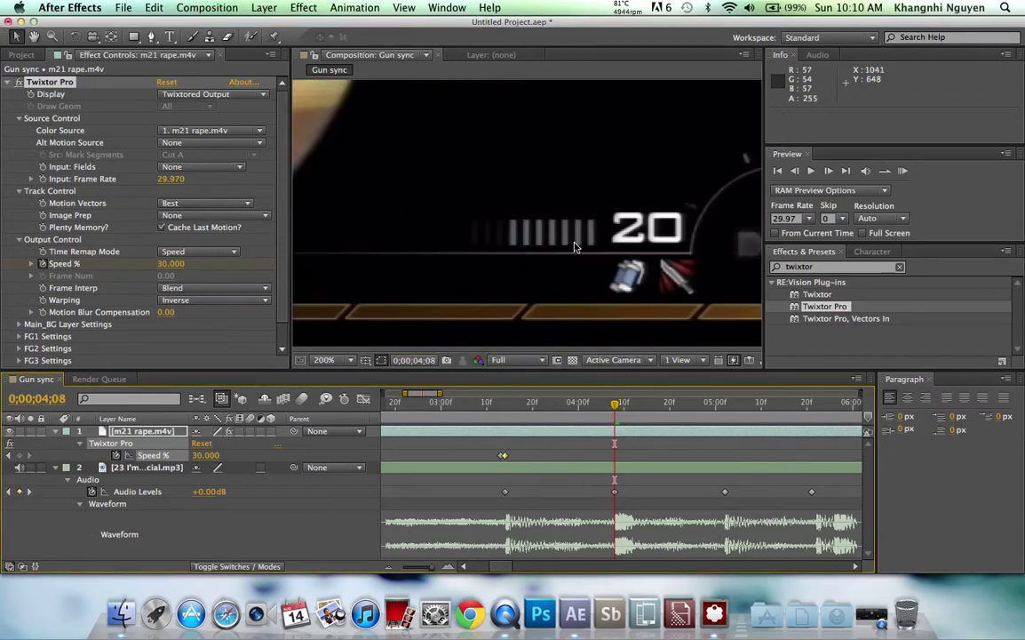
# Add Speed % keyframes of 30 on two adjacent frames at the second beat, 0;00;04;07 and 0;00;04;08.
pyautogui.click(617, 405)
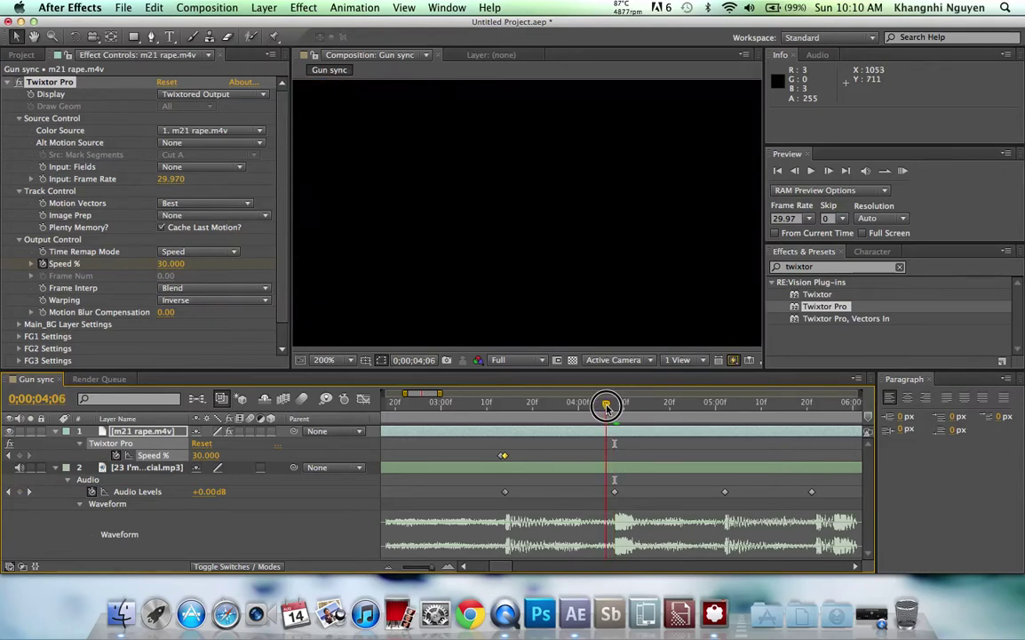
pyautogui.moveTo(616, 406); pyautogui.dragTo(610, 406)
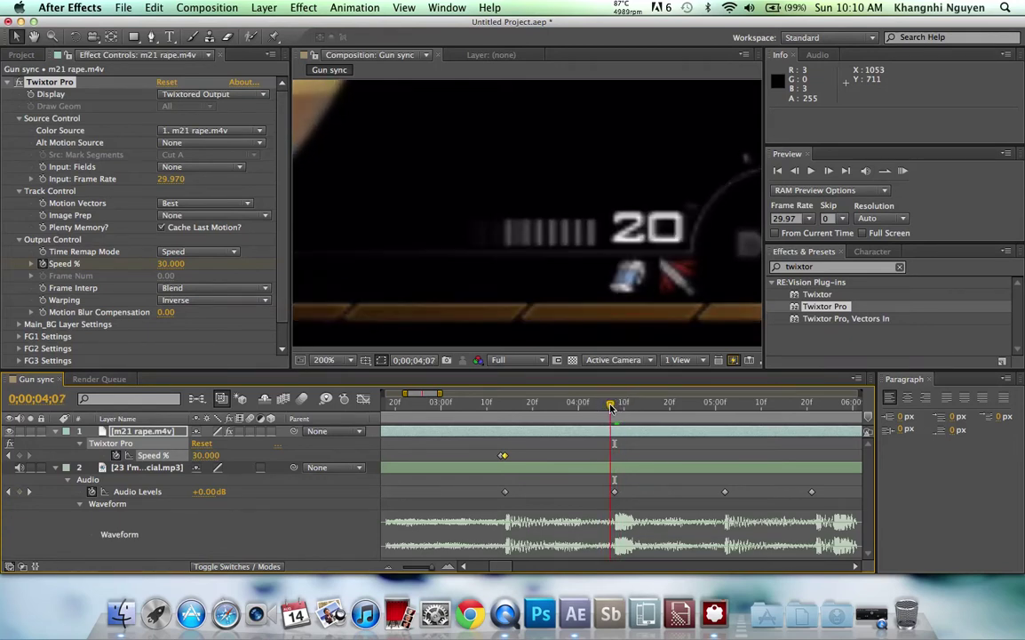
pyautogui.click(20, 456)
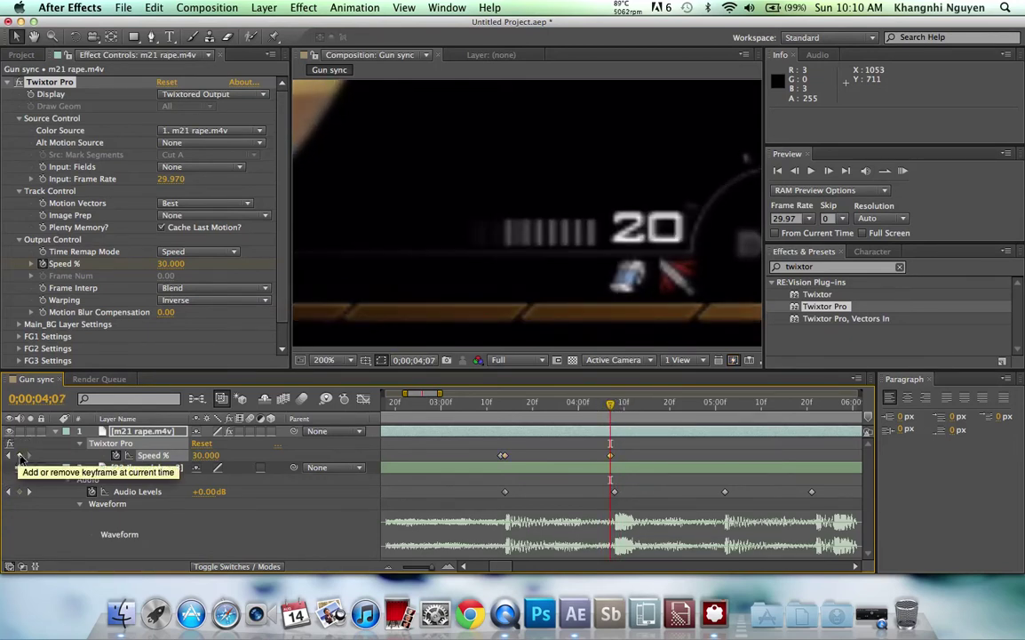
pyautogui.moveTo(611, 411); pyautogui.dragTo(615, 406)
pyautogui.click(21, 456)
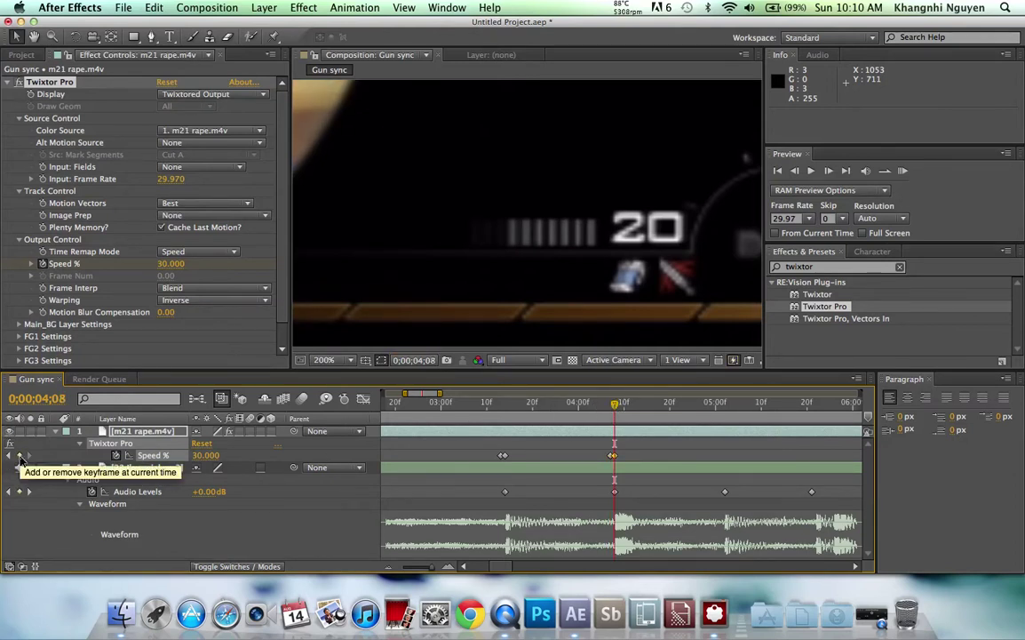
# Check the footage just before the third beat at 0;00;05;02 and lower the composition's preview resolution to Half.
pyautogui.click(724, 406)
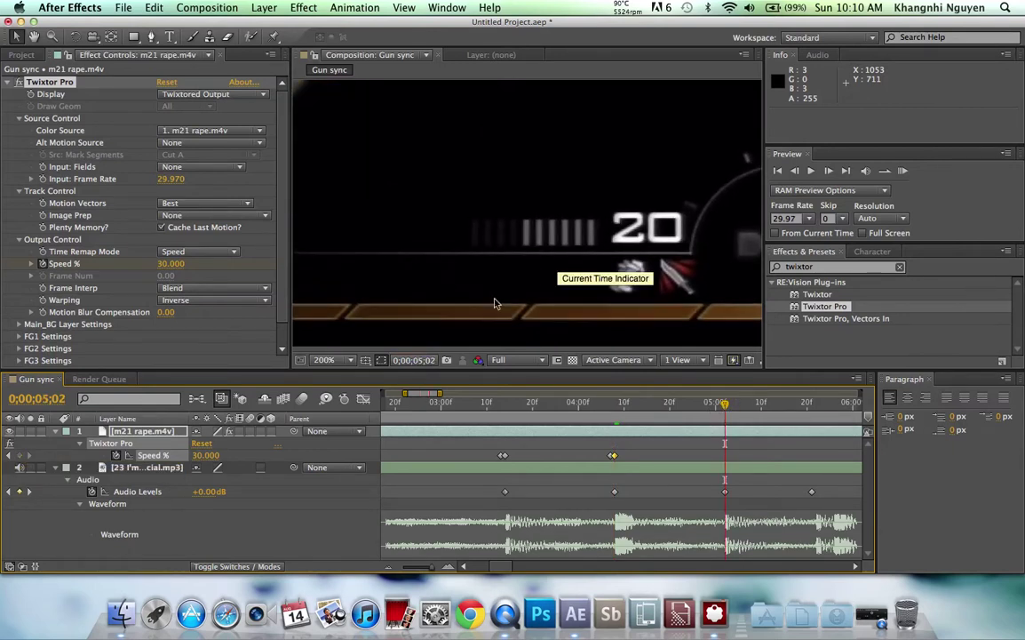
pyautogui.click(708, 406)
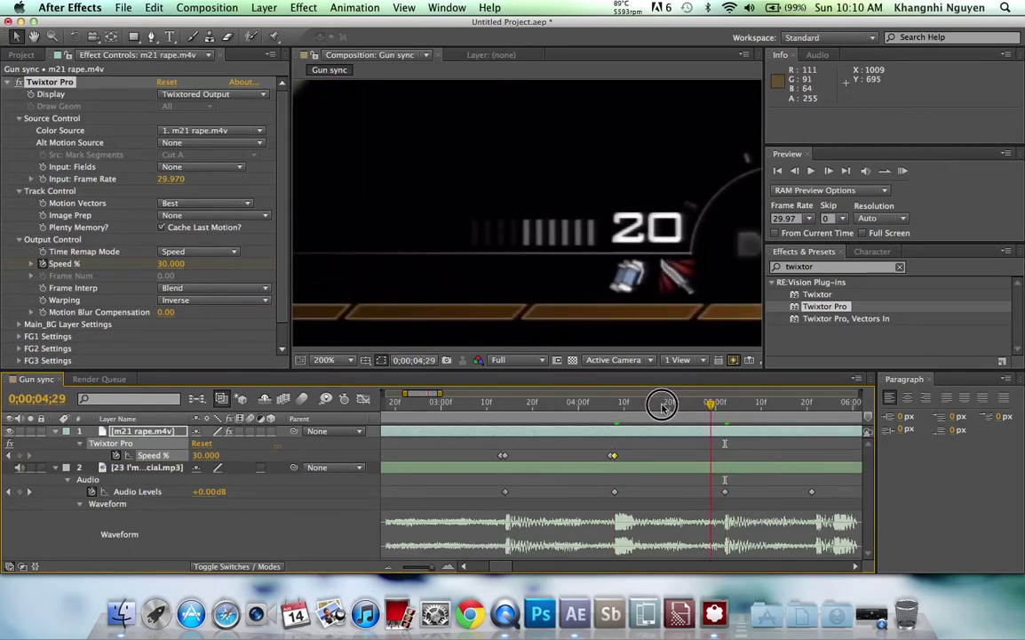
pyautogui.click(707, 406)
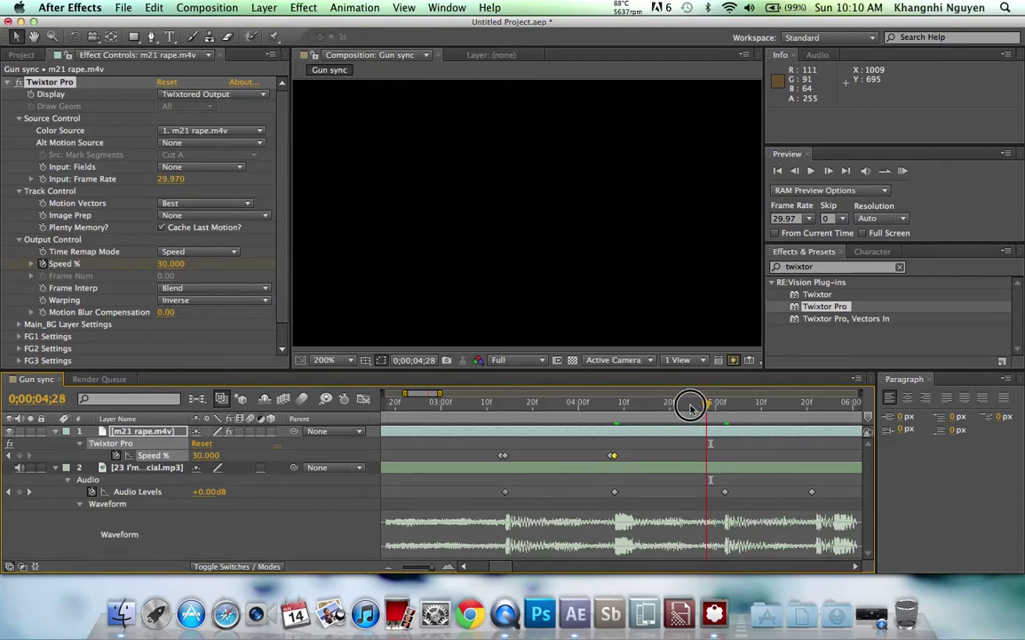
pyautogui.click(533, 360)
pyautogui.click(512, 408)
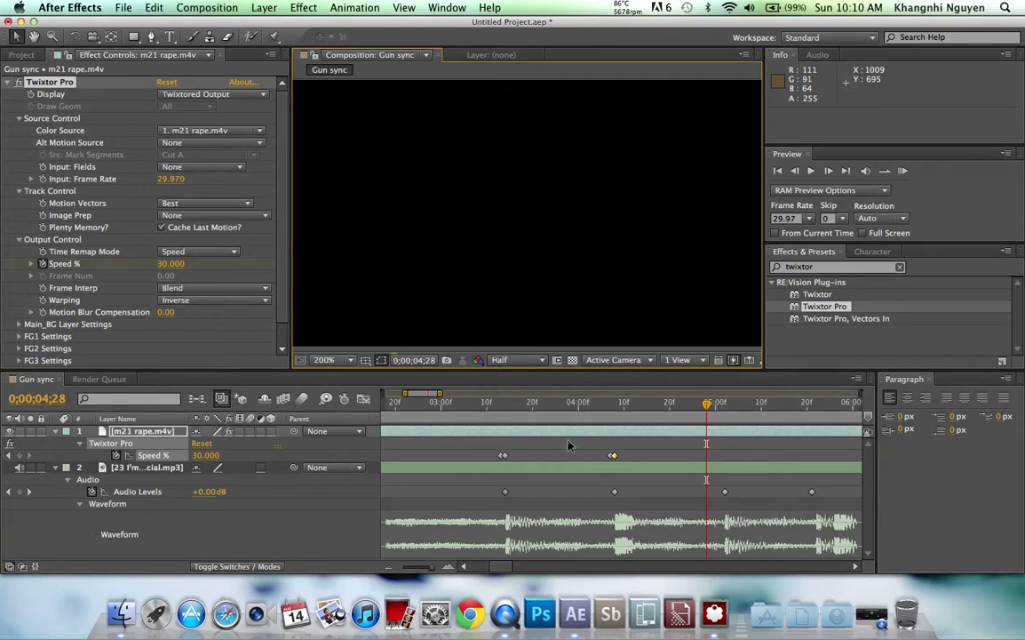
# Check the frame at the third beat, 0;00;05;02, and set the 0;00;04;08 Speed % keyframe to 25.
pyautogui.moveTo(712, 405)
pyautogui.mouseDown()
pyautogui.moveTo(644, 407)
pyautogui.moveTo(725, 416)
pyautogui.mouseUp()
pyautogui.doubleClick(615, 455)
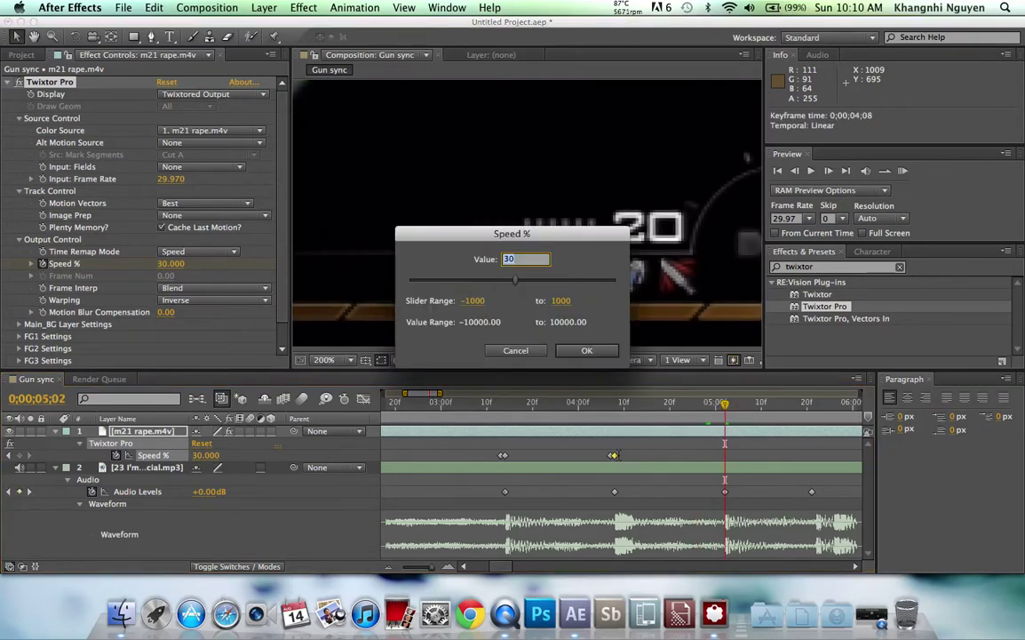
pyautogui.write('25')
pyautogui.press('Return')
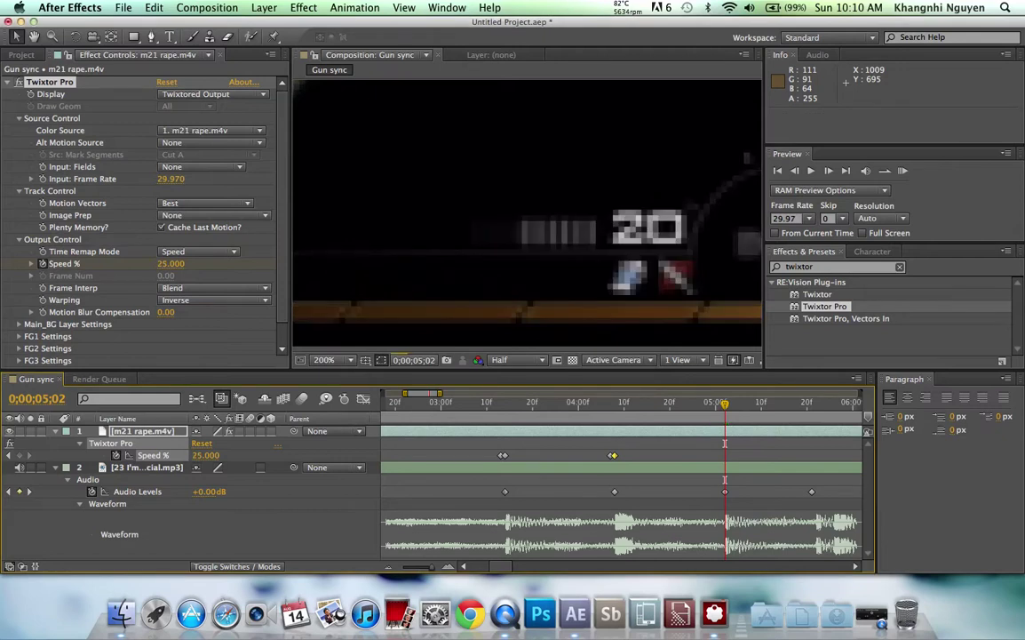
# Add Speed % keyframes of 25 on two adjacent frames at the third beat, 0;00;05;01 and 0;00;05;02.
pyautogui.moveTo(724, 407)
pyautogui.mouseDown()
pyautogui.moveTo(712, 405)
pyautogui.moveTo(730, 408)
pyautogui.moveTo(709, 414)
pyautogui.moveTo(721, 418)
pyautogui.mouseUp()
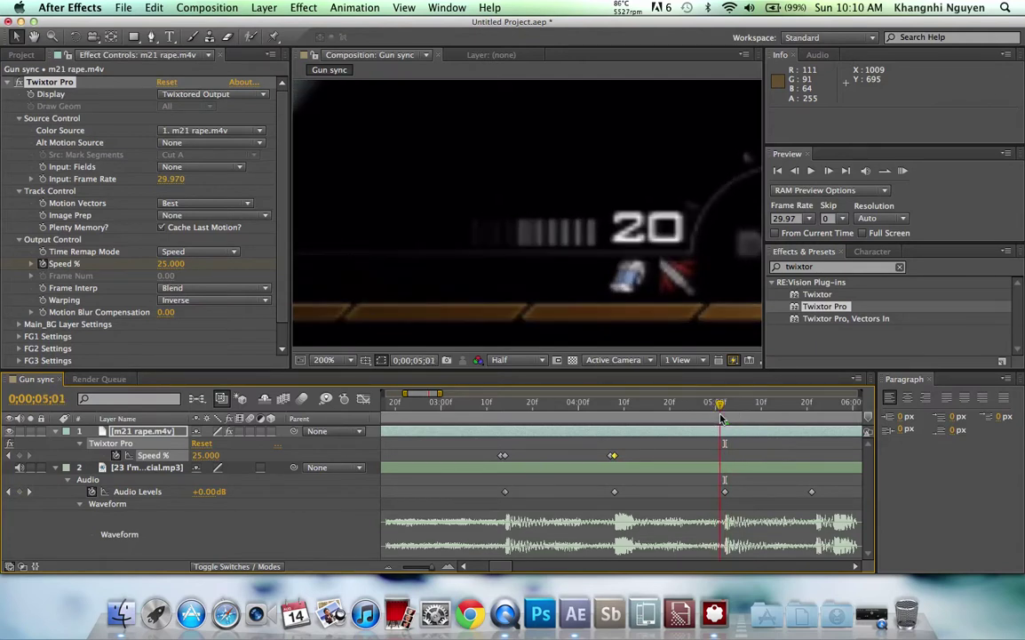
pyautogui.click(19, 454)
pyautogui.press('pagedown')
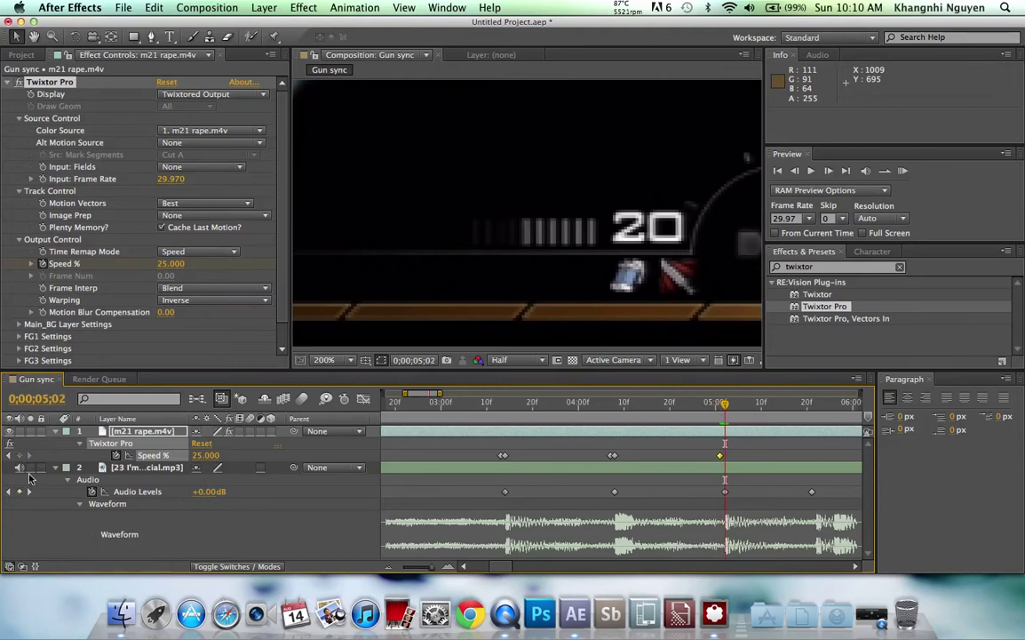
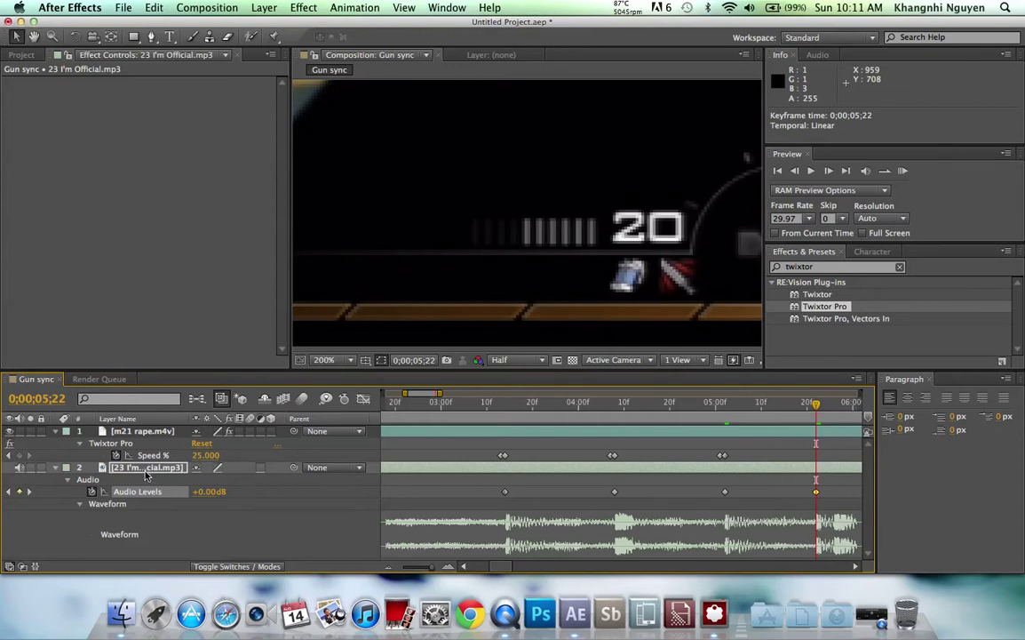
# Set the 0;00;05;02 Speed % keyframe to 30 and add matching keyframes at the fourth beat, 0;00;05;21 and 0;00;05;22.
pyautogui.doubleClick(722, 456)
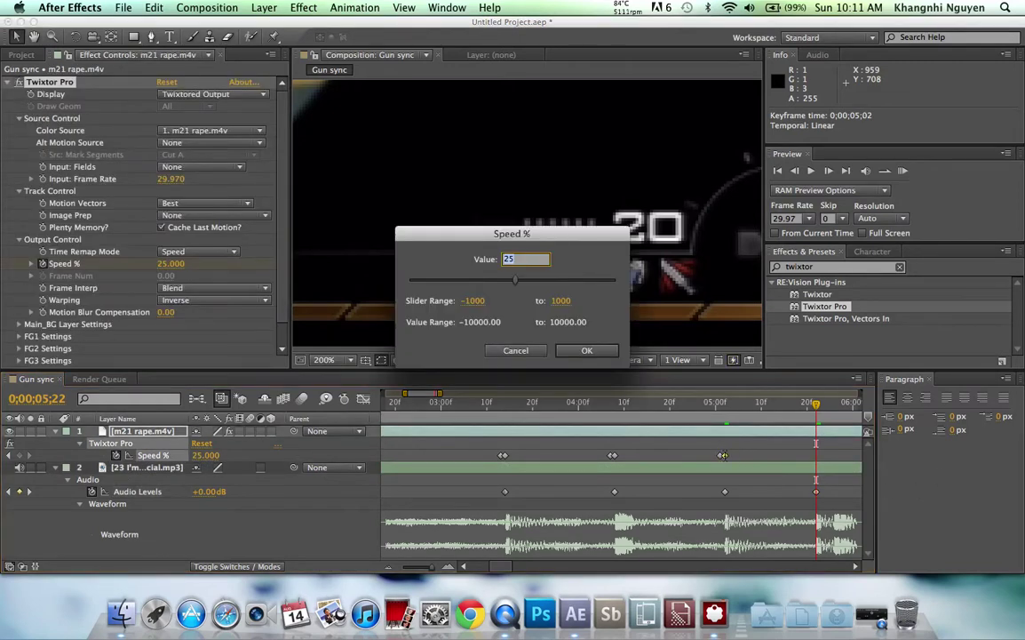
pyautogui.press('Return')
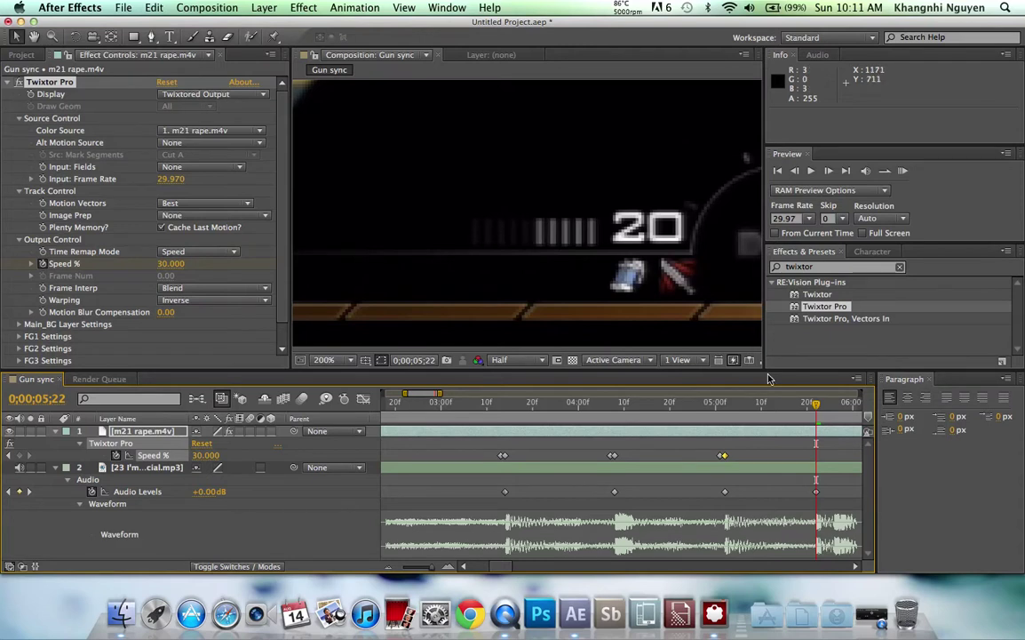
pyautogui.moveTo(814, 406); pyautogui.dragTo(810, 411)
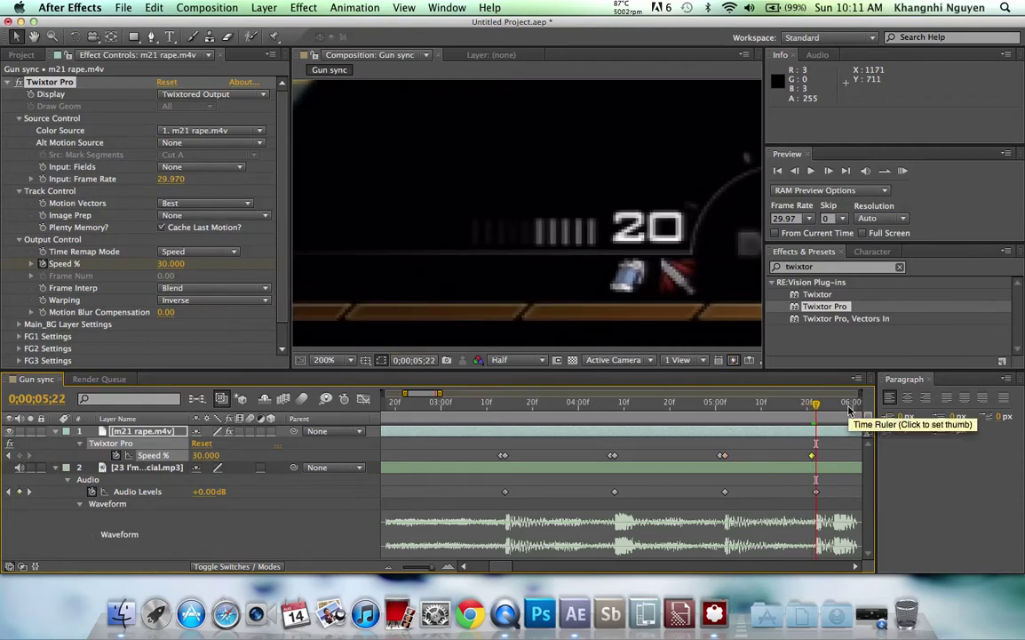
pyautogui.click(816, 406)
pyautogui.click(18, 454)
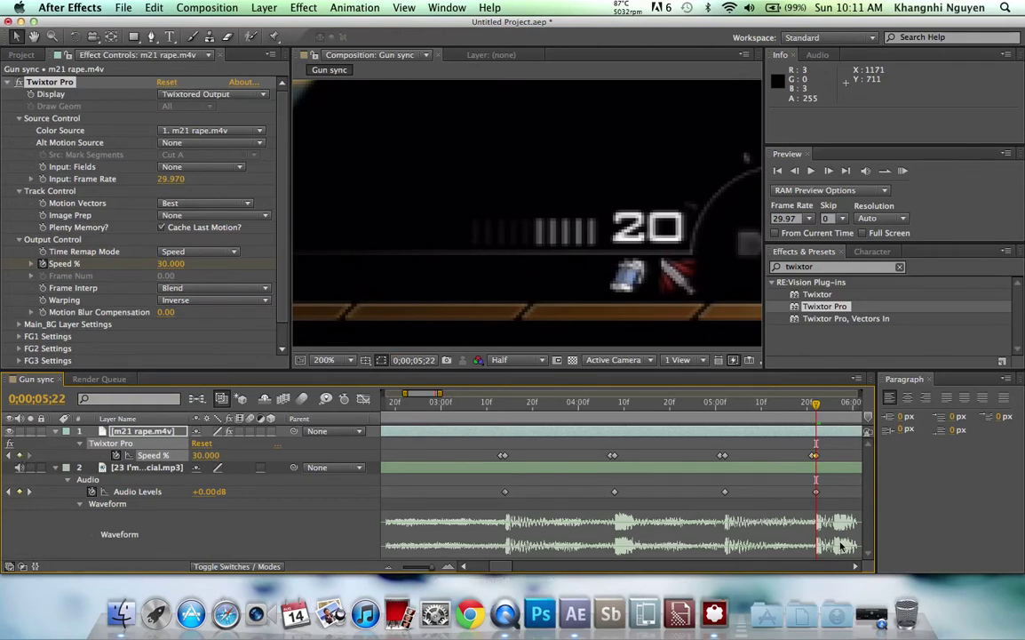
# Check the shot's timing between the fourth beat and the fifth at 0;00;06;20, and set the 0;00;05;22 Speed % keyframe to 20.
pyautogui.hscroll(5, 852, 566)
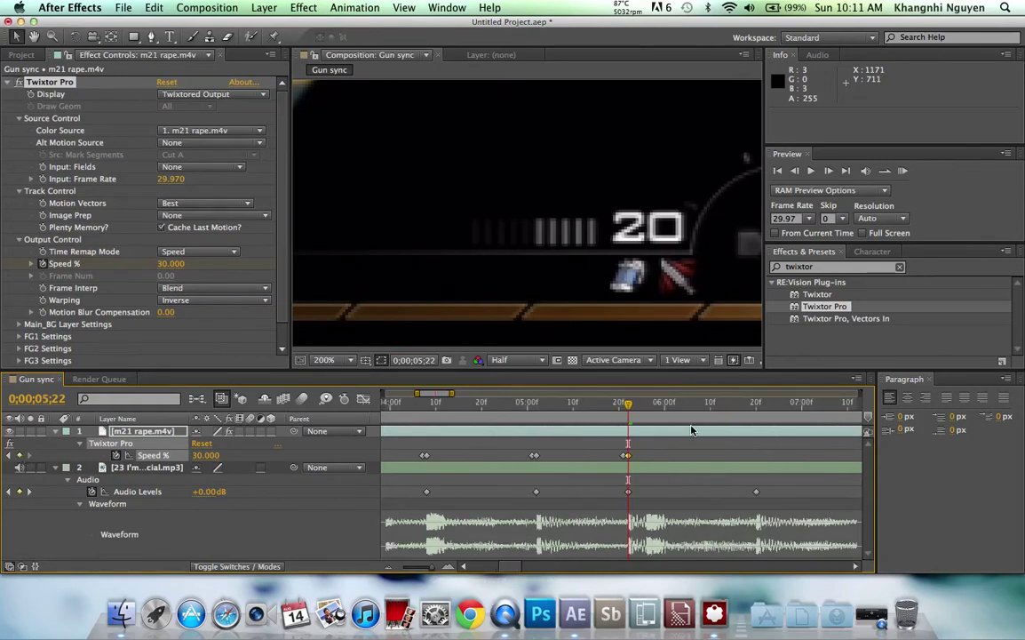
pyautogui.click(756, 404)
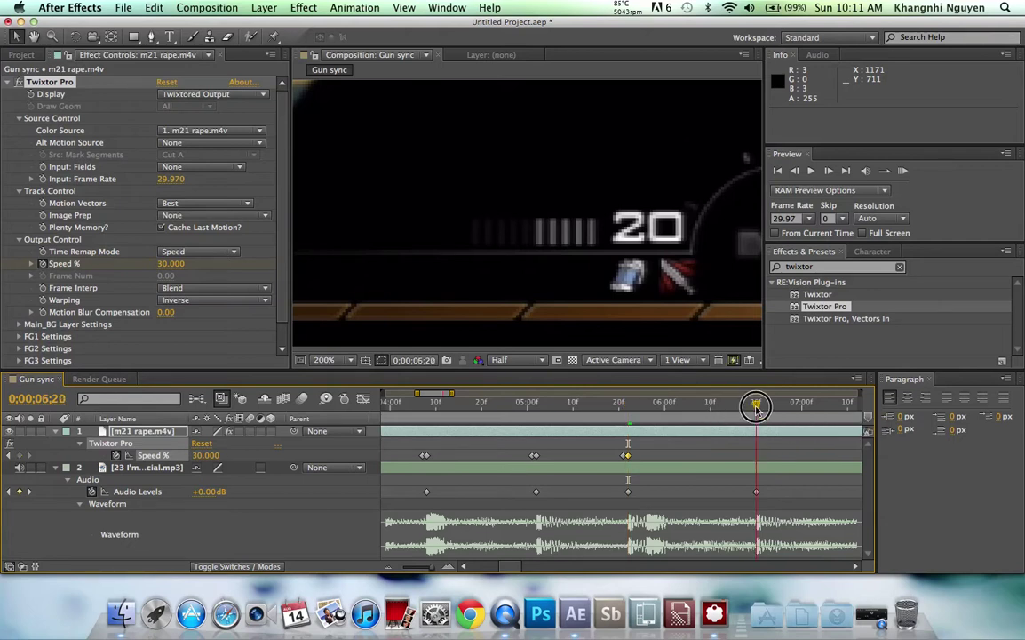
pyautogui.moveTo(753, 408); pyautogui.dragTo(687, 407)
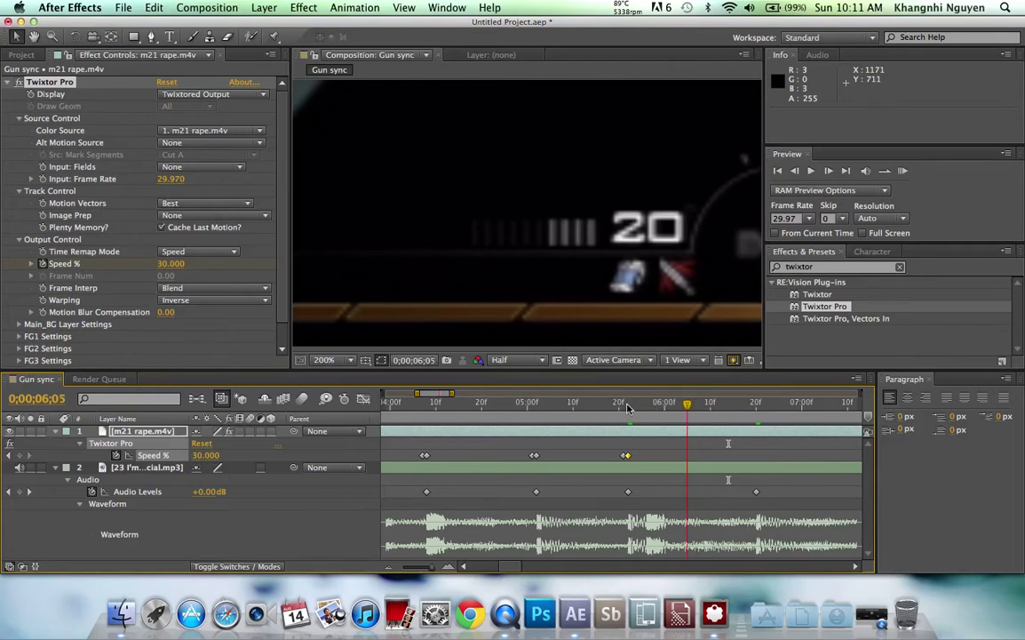
pyautogui.click(627, 407)
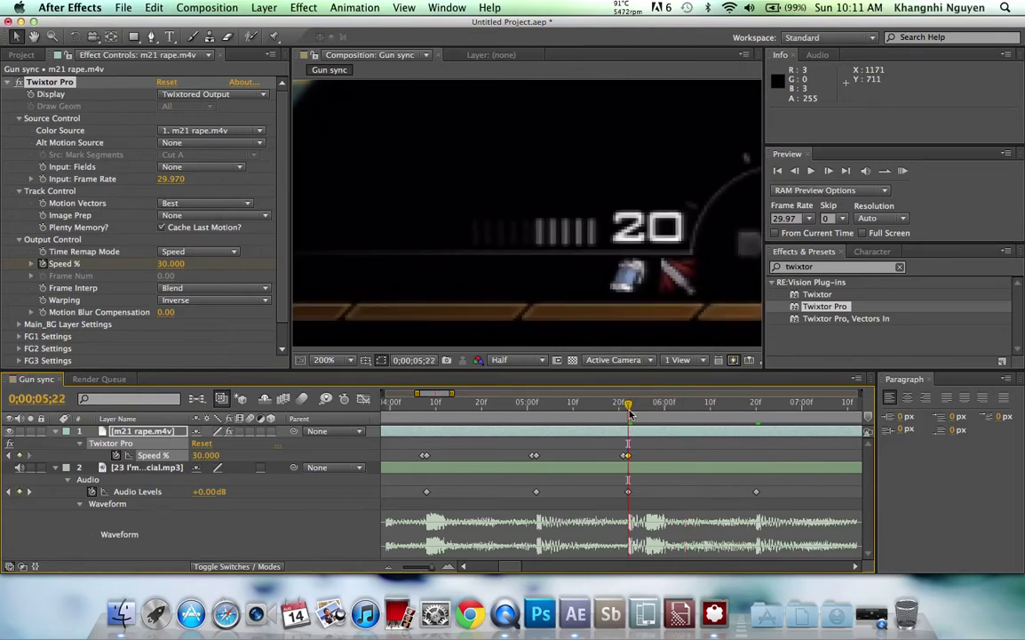
pyautogui.click(757, 407)
pyautogui.moveTo(757, 407); pyautogui.dragTo(641, 407)
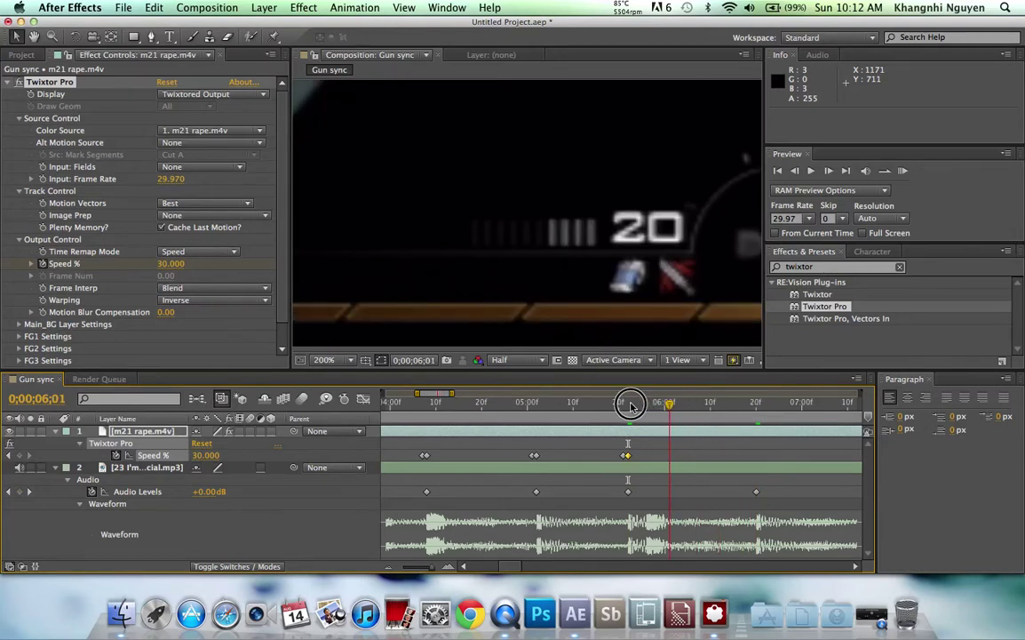
pyautogui.click(659, 408)
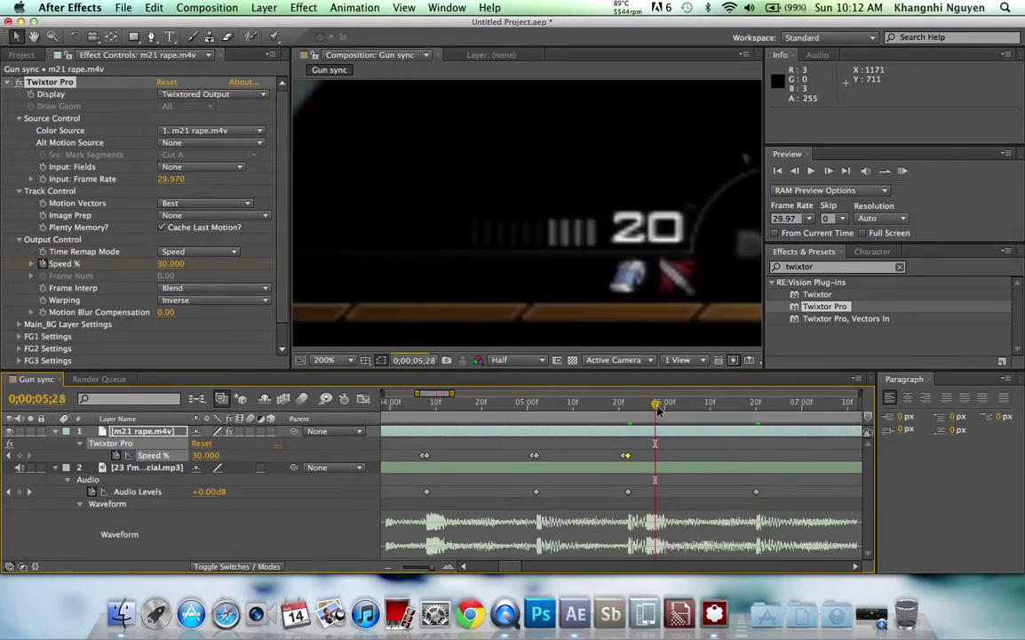
pyautogui.moveTo(659, 406)
pyautogui.mouseDown()
pyautogui.moveTo(649, 406)
pyautogui.moveTo(689, 408)
pyautogui.moveTo(674, 408)
pyautogui.mouseUp()
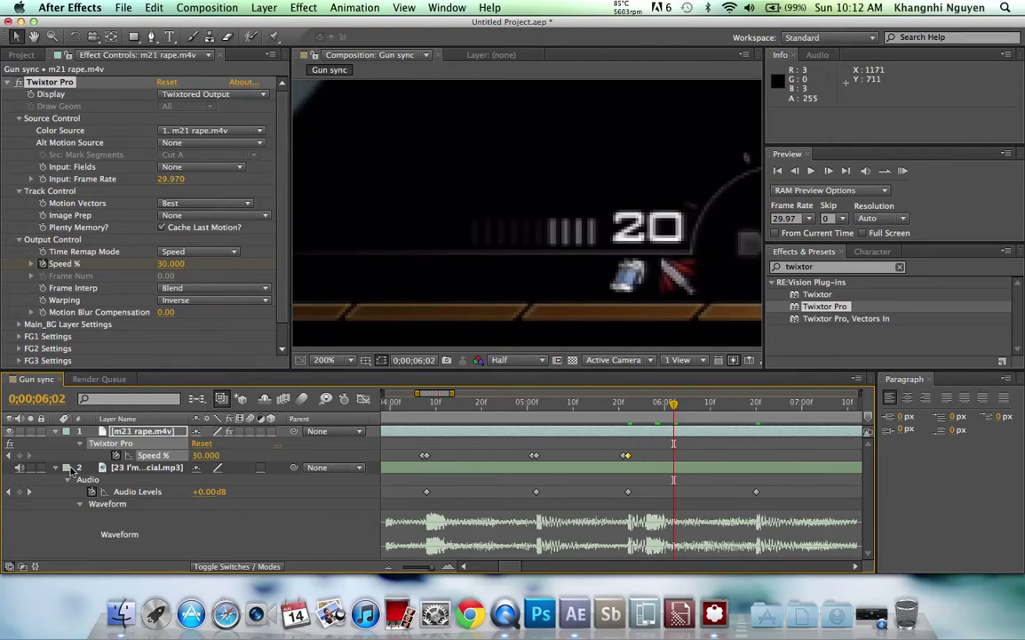
pyautogui.doubleClick(627, 456)
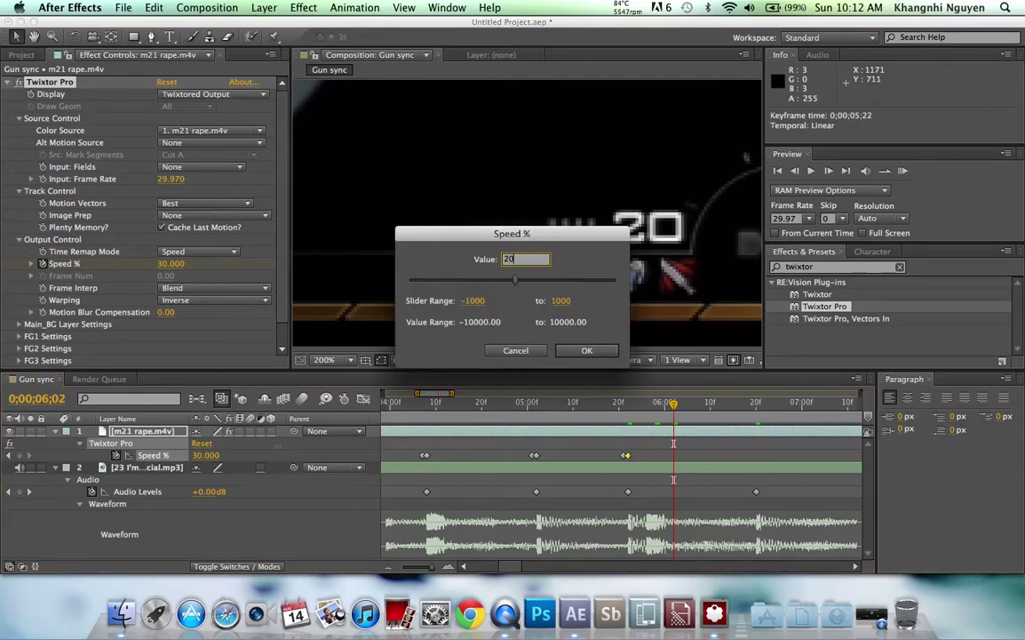
pyautogui.press('Return')
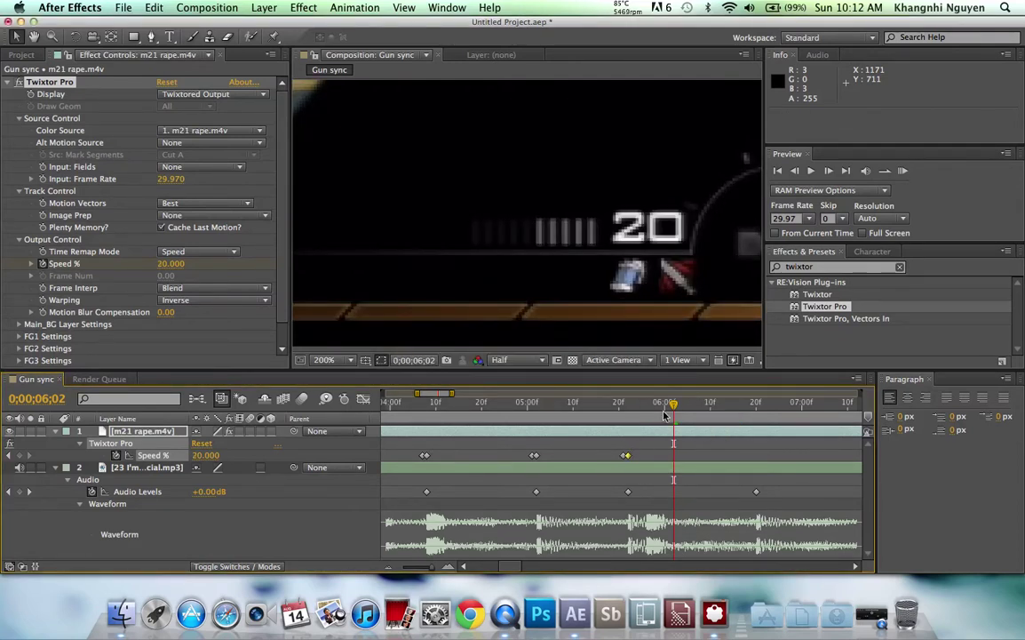
# Check the m21 clip's frame at 0;00;06;08 and set the 0;00;05;22 Speed % keyframe to 10.
pyautogui.moveTo(668, 414); pyautogui.dragTo(702, 407)
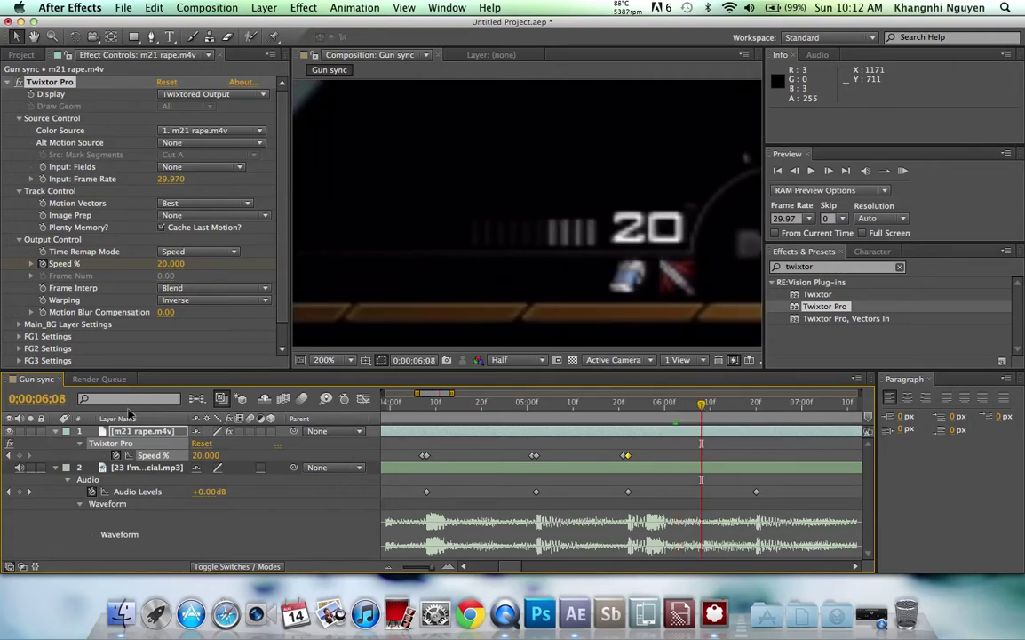
pyautogui.doubleClick(626, 455)
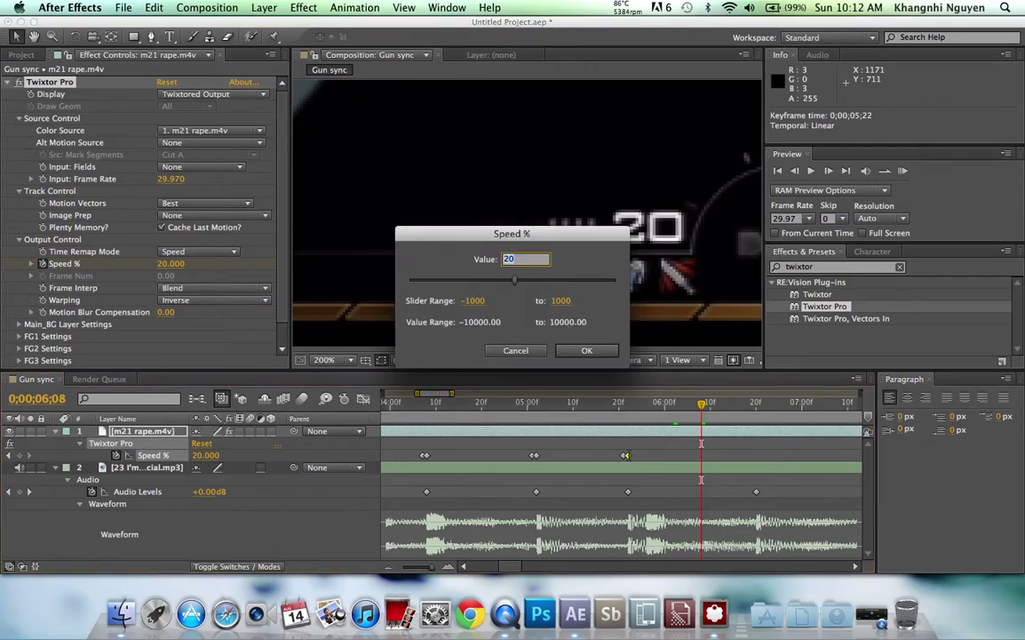
pyautogui.write('10')
pyautogui.press('Return')
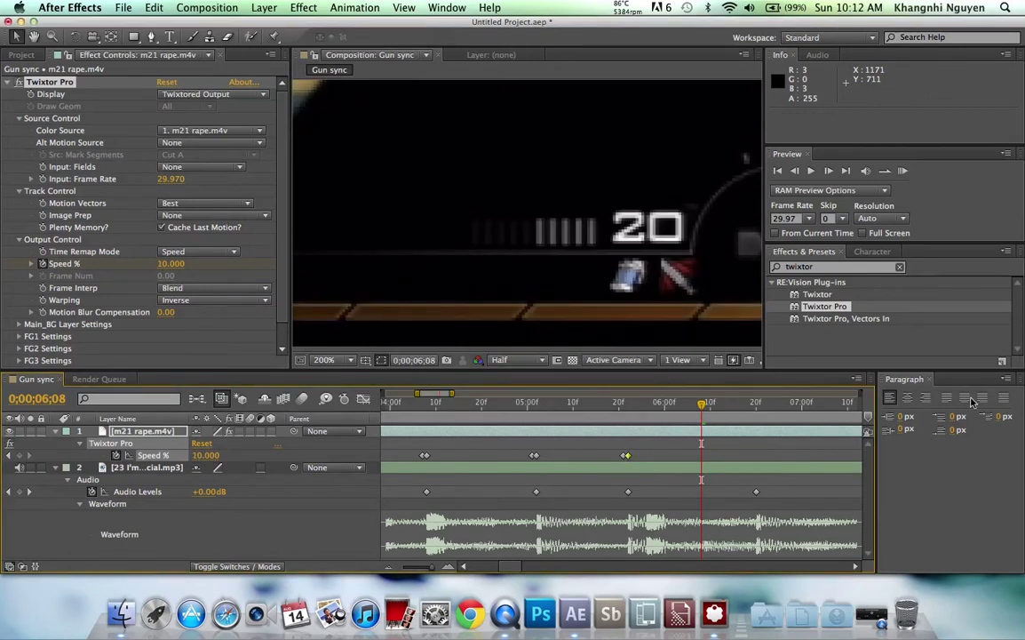
# Check the frame at 0;00;06;17 and try a value of 8 on the 0;00;05;22 Speed % keyframe.
pyautogui.moveTo(701, 406); pyautogui.dragTo(743, 411)
pyautogui.click(205, 455)
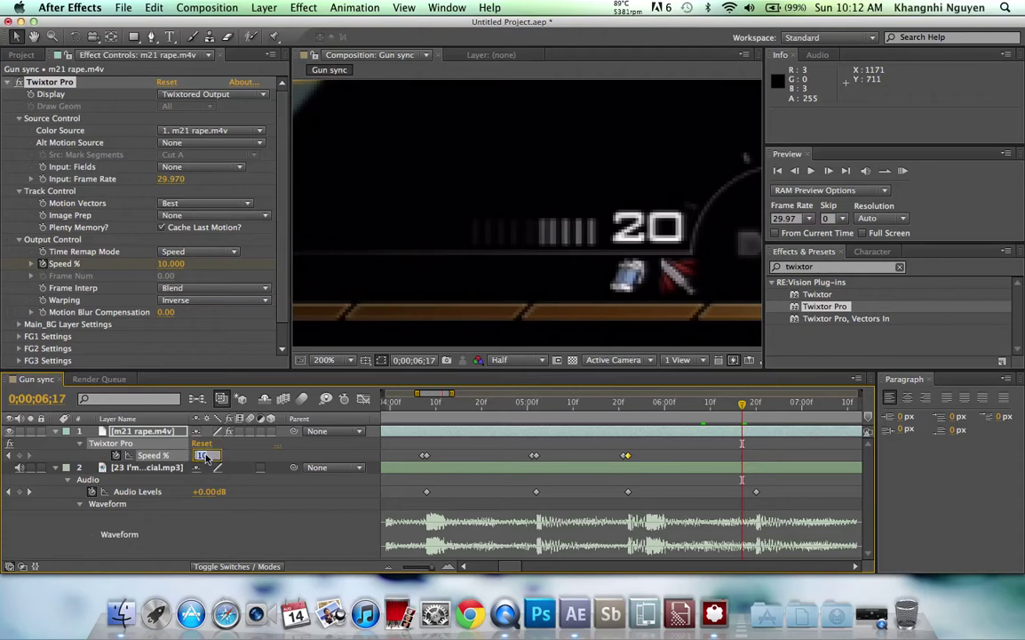
pyautogui.doubleClick(626, 456)
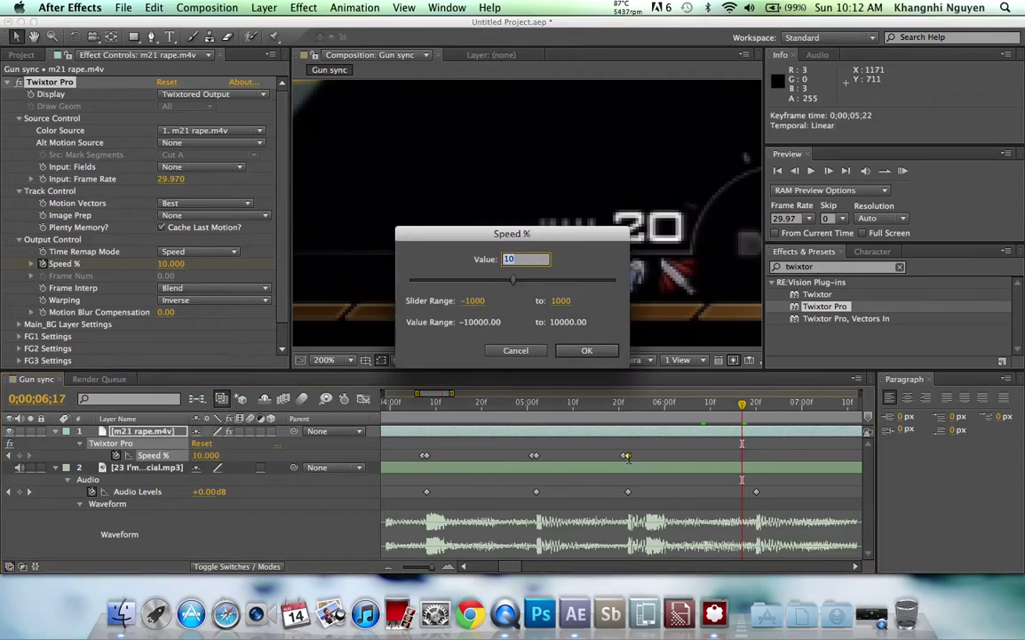
pyautogui.write('8')
pyautogui.press('Return')
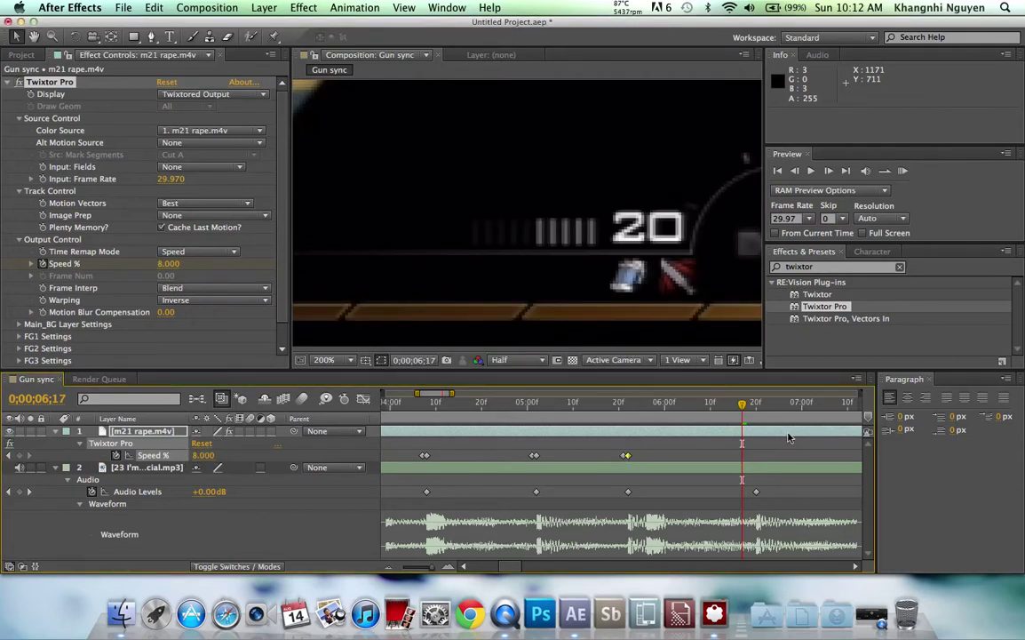
# Check the frame at 0;00;06;16 and set the 0;00;05;22 Speed % keyframe back to 10.
pyautogui.moveTo(745, 402)
pyautogui.mouseDown()
pyautogui.moveTo(796, 412)
pyautogui.moveTo(738, 413)
pyautogui.mouseUp()
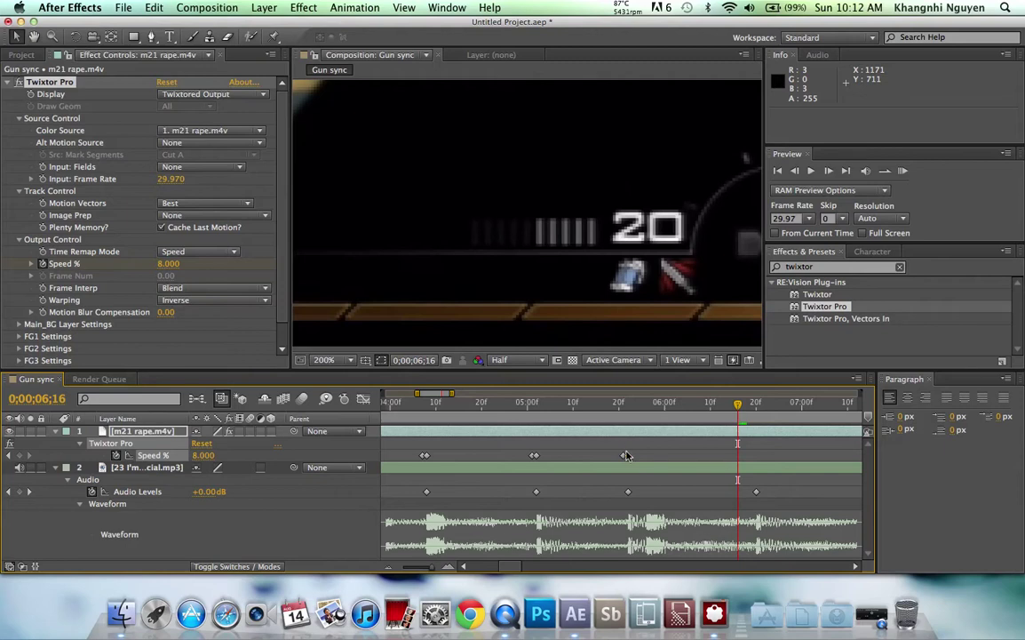
pyautogui.doubleClick(626, 455)
pyautogui.write('10')
pyautogui.press('Return')
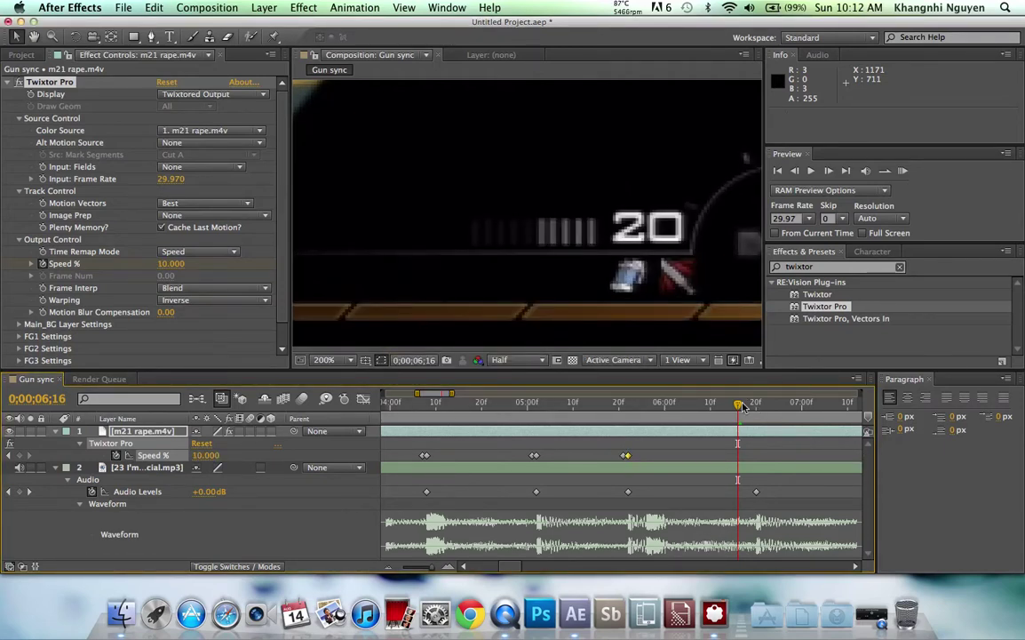
# Add Speed % keyframes of 10 on two adjacent frames at the fifth beat, 0;00;06;19 and 0;00;06;20.
pyautogui.moveTo(743, 407); pyautogui.dragTo(753, 406)
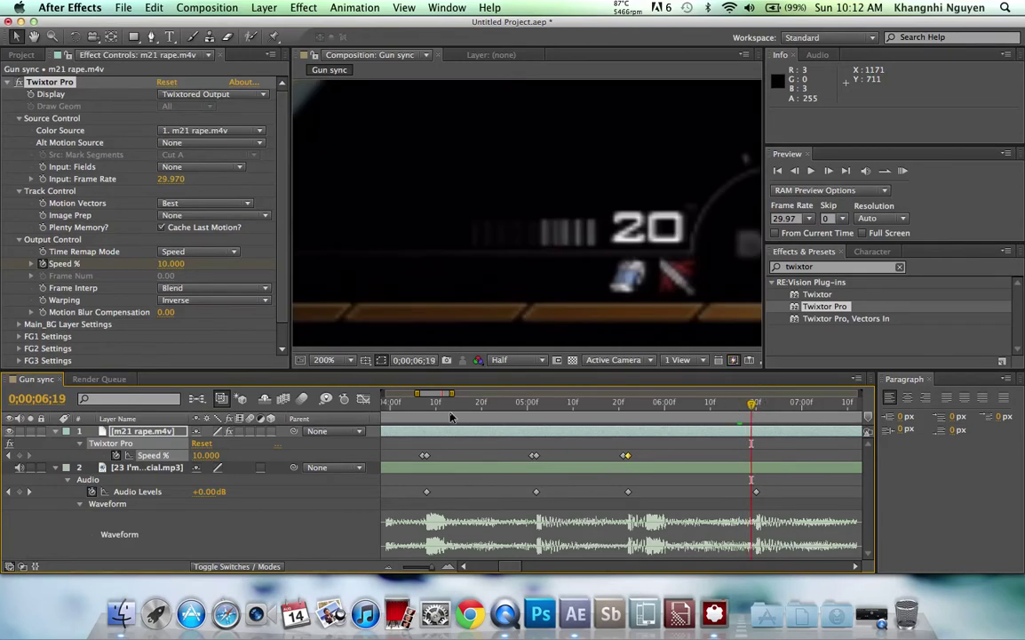
pyautogui.press('pagedown')
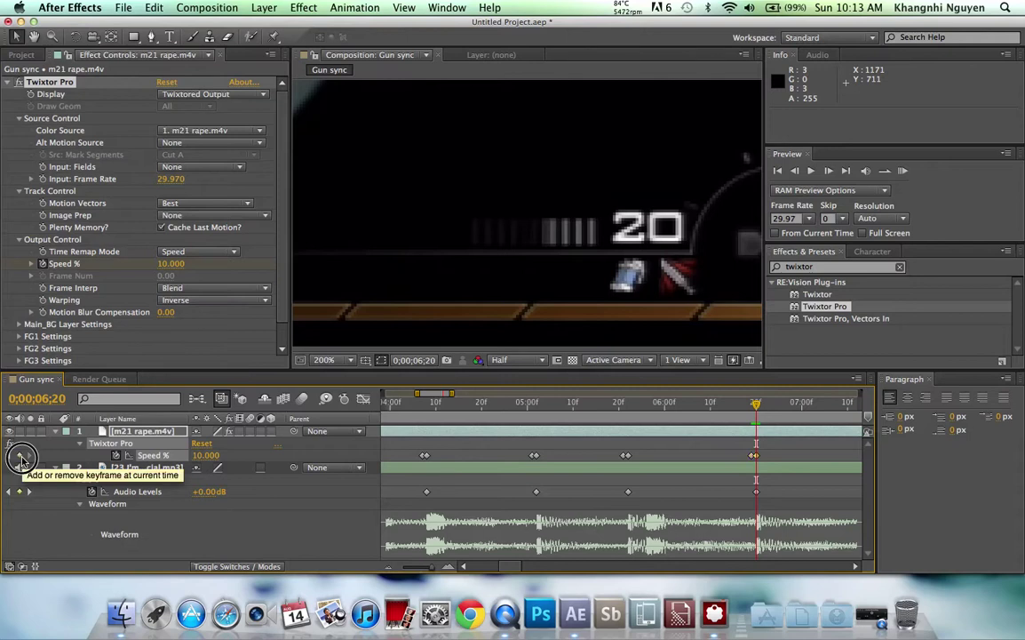
pyautogui.click(20, 455)
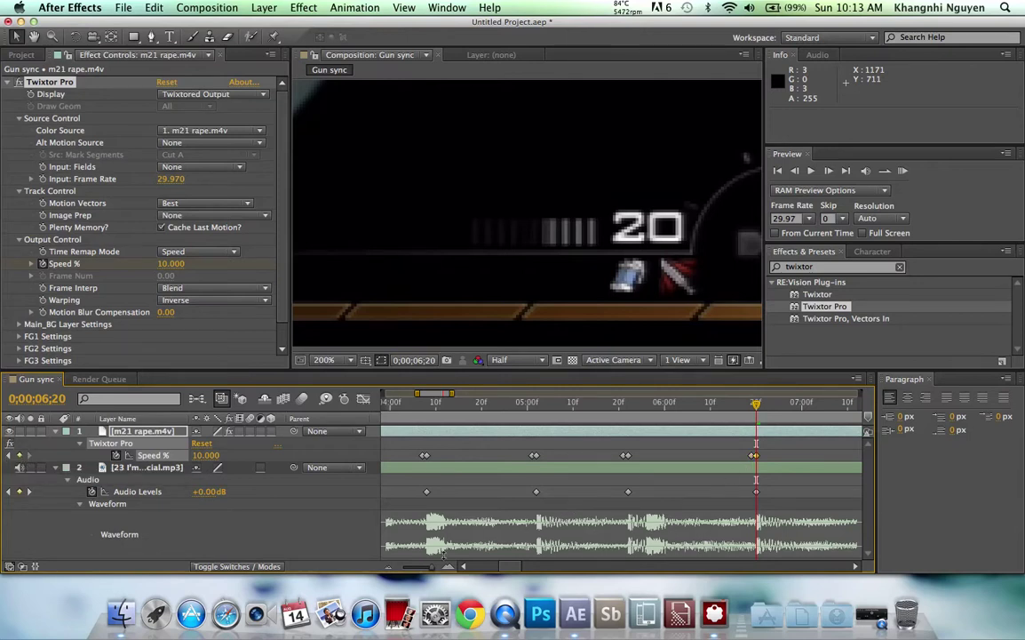
# Delete the music layer's last Audio Levels keyframe, the one after the fifth beat.
pyautogui.click(391, 567)
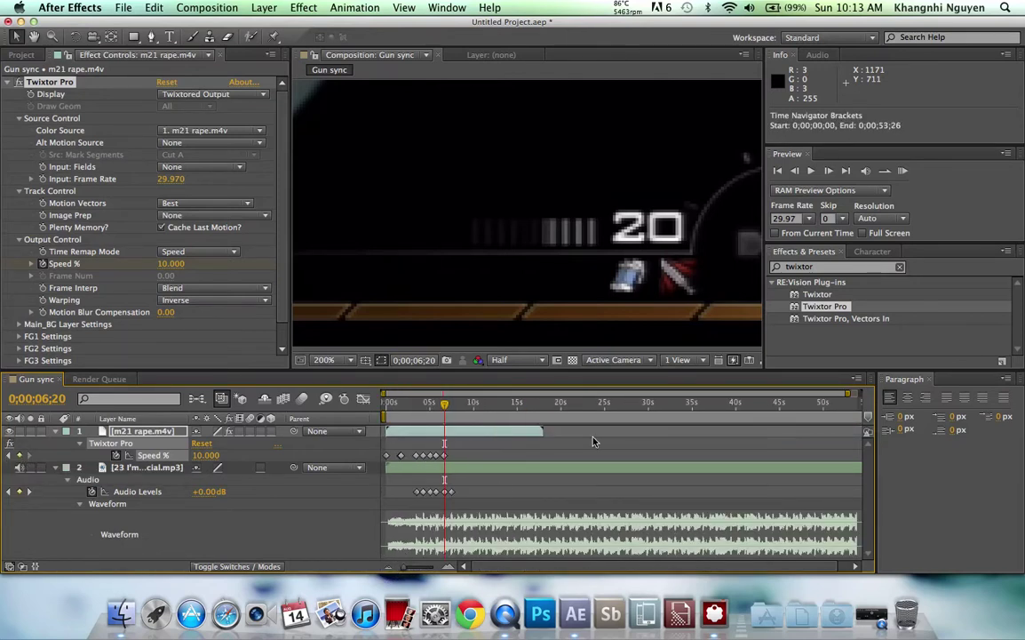
pyautogui.click(452, 492)
pyautogui.press('Delete')
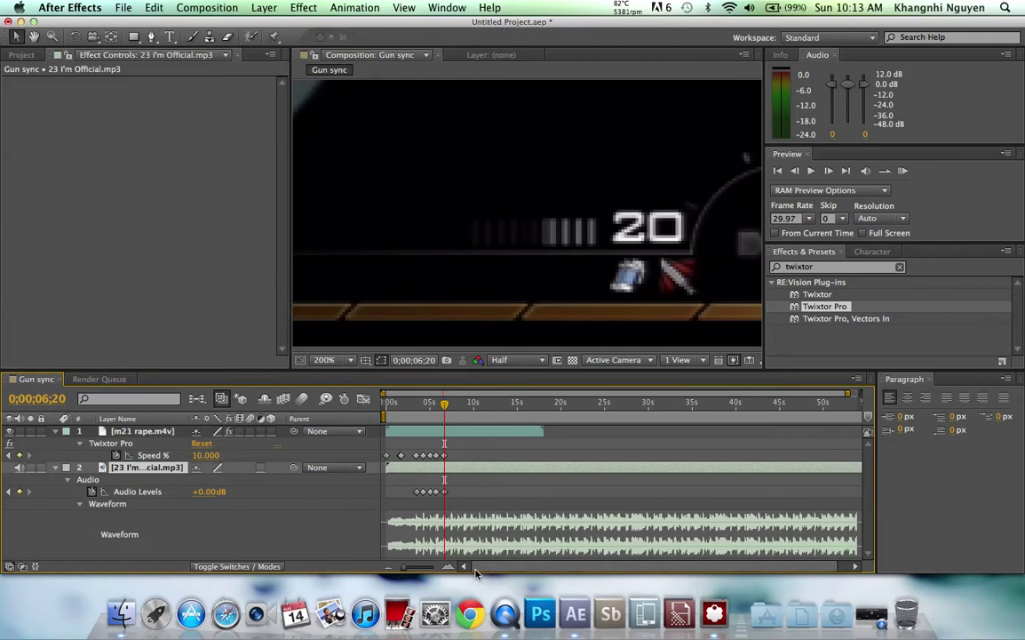
# Examine the retimed clip from 0;00;01;21 up to the first beat at 0;00;03;14.
pyautogui.press('=')
pyautogui.press('=')
pyautogui.press('=')
pyautogui.moveTo(518, 568); pyautogui.dragTo(481, 570)
pyautogui.click(446, 414)
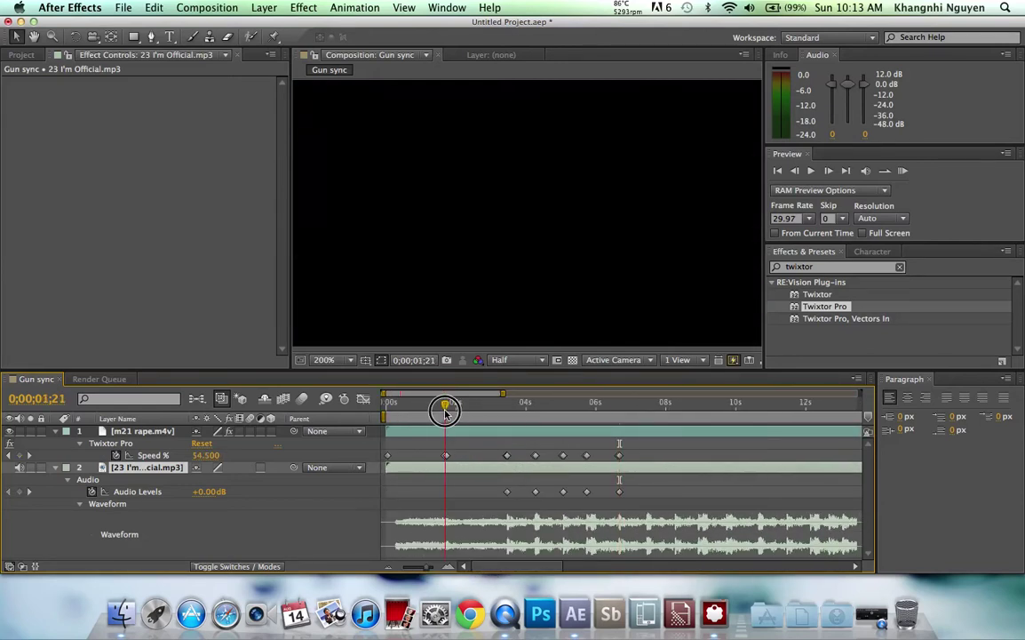
pyautogui.moveTo(446, 413); pyautogui.dragTo(507, 415)
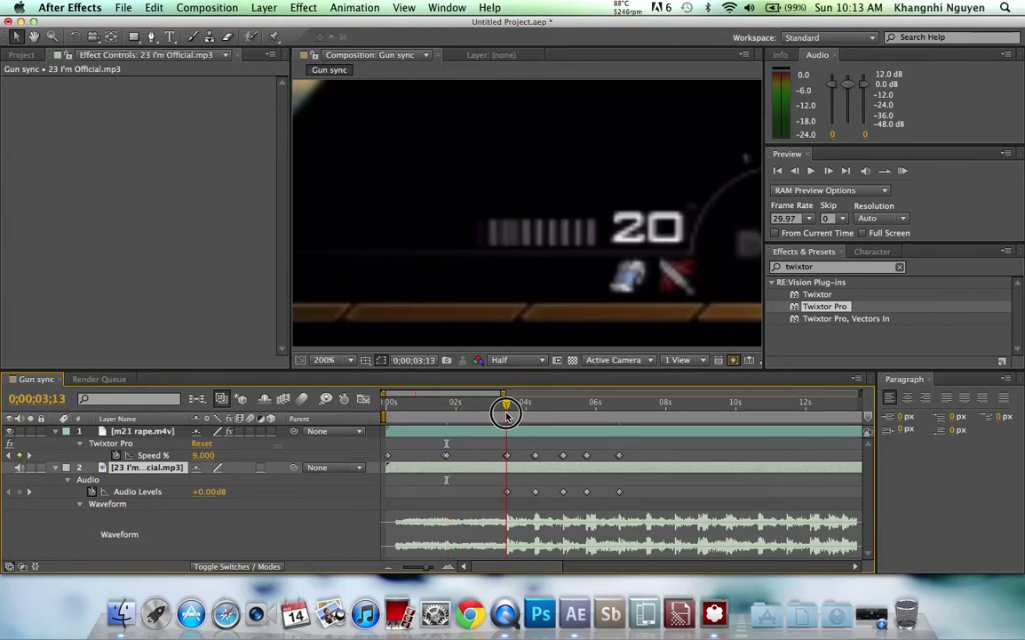
pyautogui.click(449, 567)
pyautogui.click(449, 567)
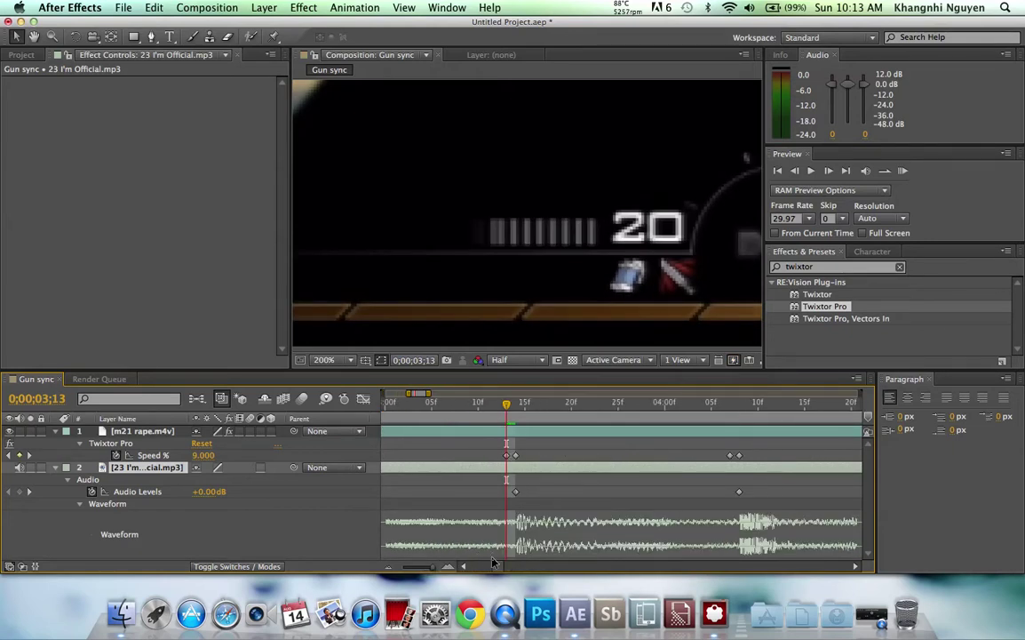
pyautogui.press('pagedown')
# Add the M21.mp3 gunshot sound between the video and music layers, starting at 0;00;00;00, and reveal its waveform.
pyautogui.click(22, 54)
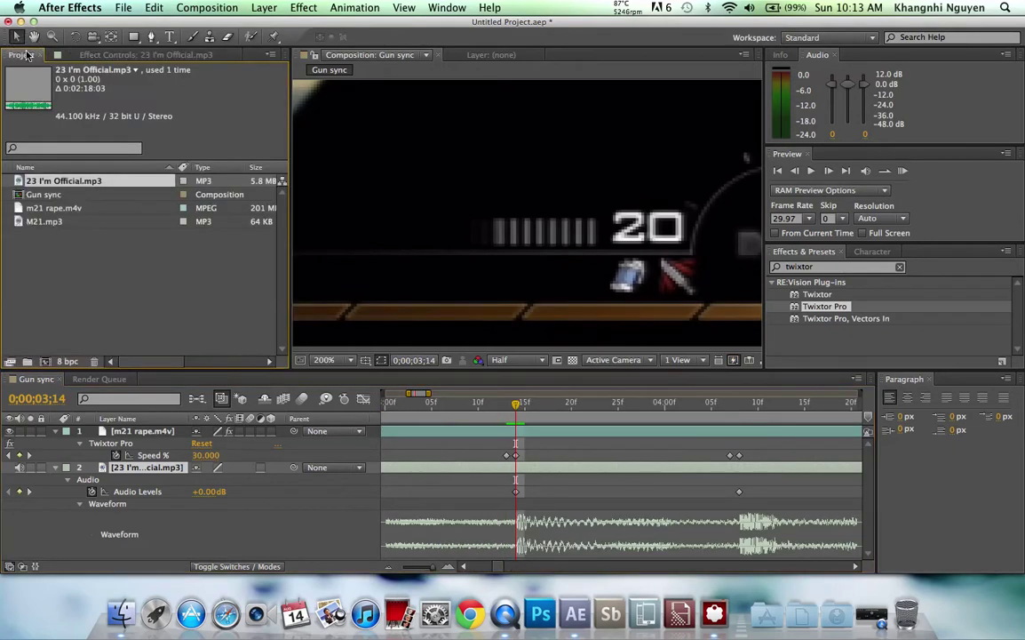
pyautogui.moveTo(52, 224); pyautogui.dragTo(386, 468)
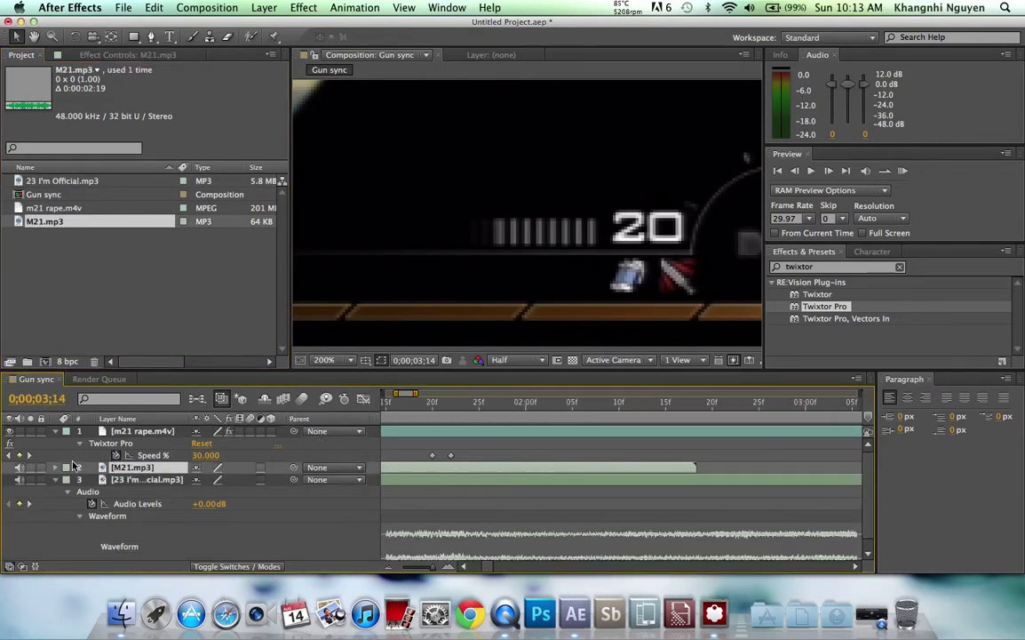
pyautogui.click(54, 468)
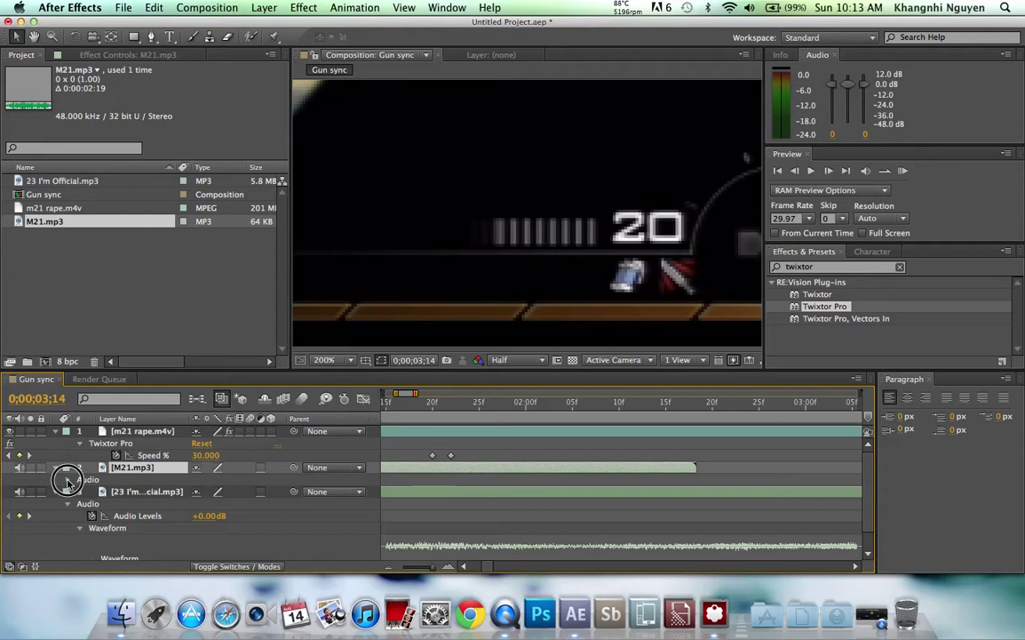
pyautogui.moveTo(485, 571); pyautogui.dragTo(469, 571)
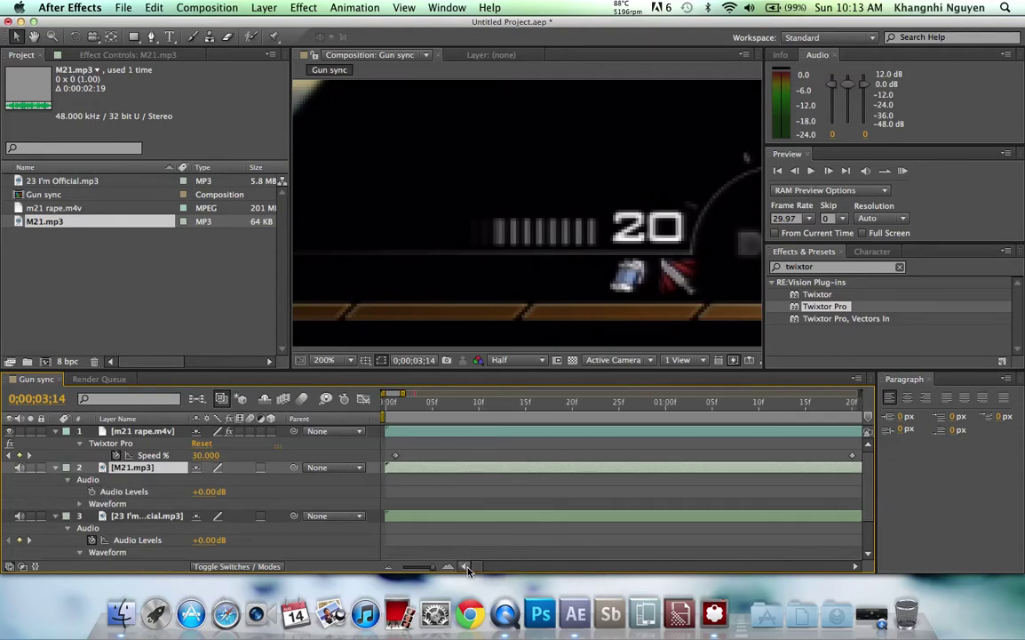
pyautogui.click(80, 503)
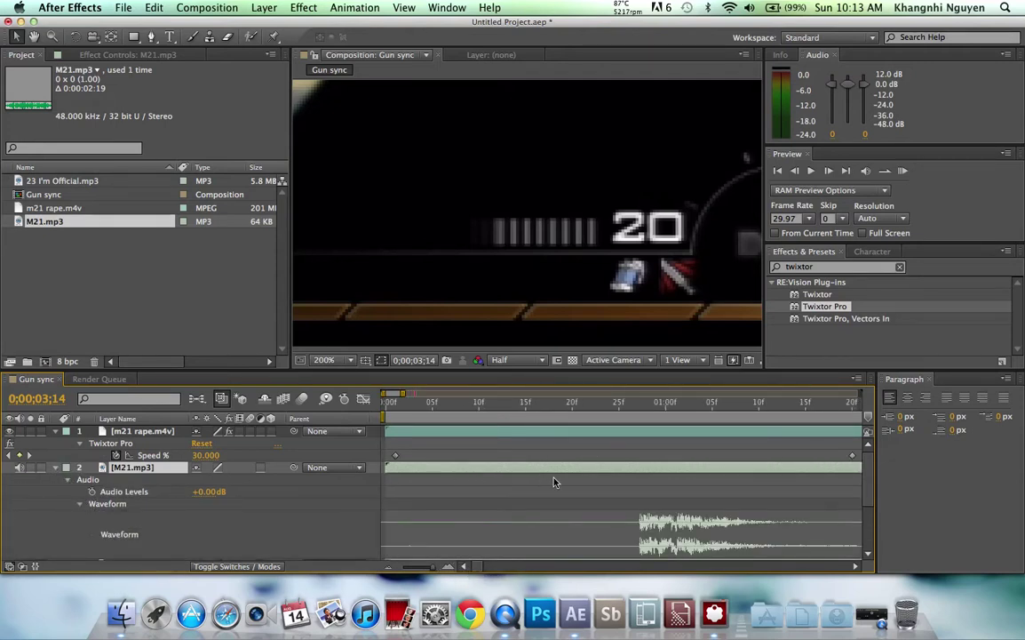
# Split the M21.mp3 layer where the gunshot begins, at 0;00;00;27, and delete the silent part before it.
pyautogui.click(640, 404)
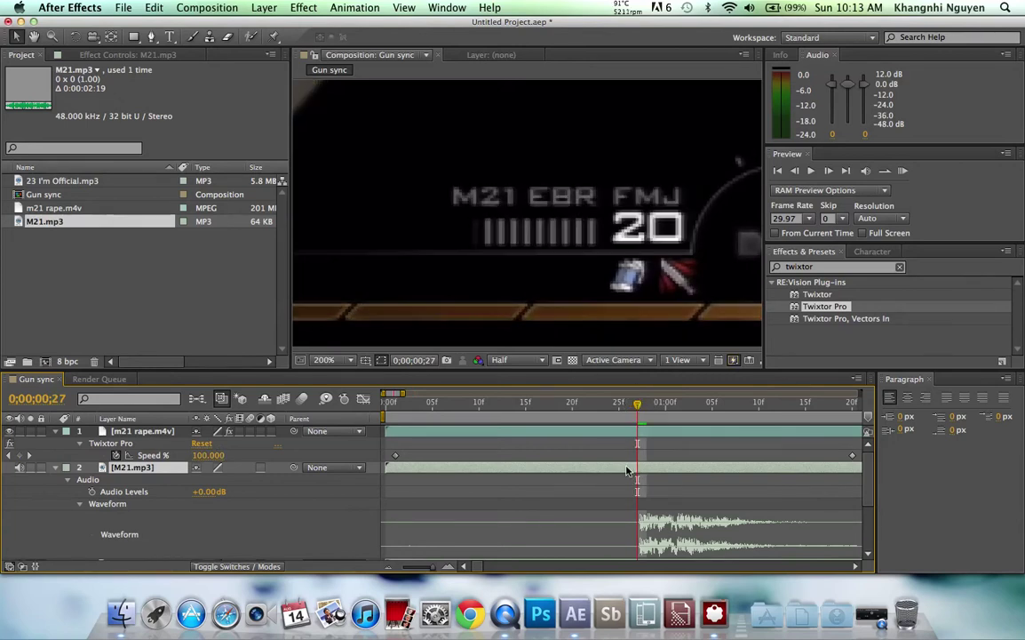
pyautogui.press('super+shift+d')
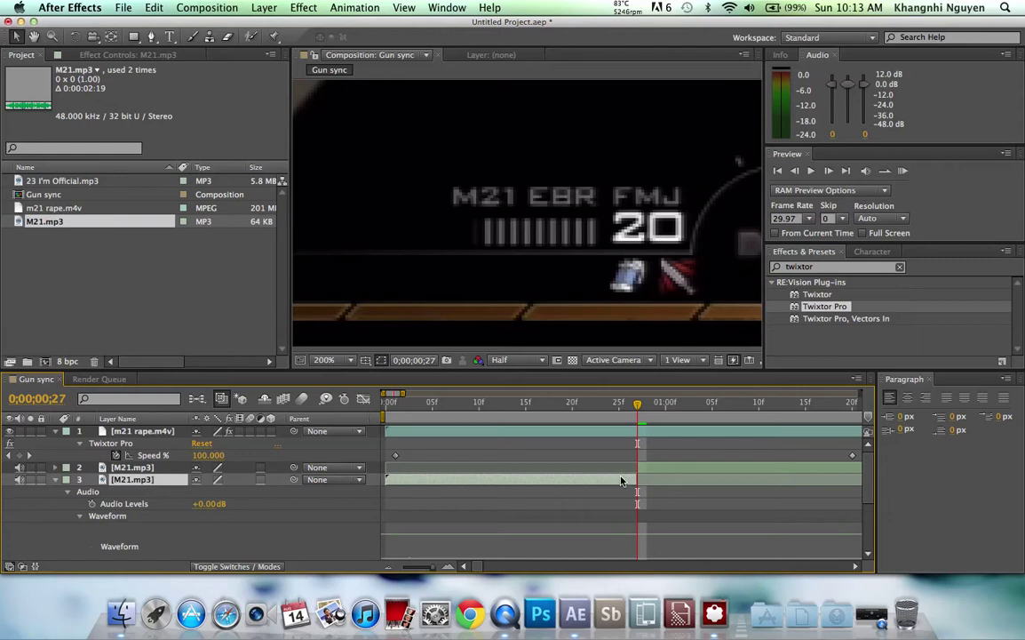
pyautogui.moveTo(621, 481); pyautogui.dragTo(621, 480)
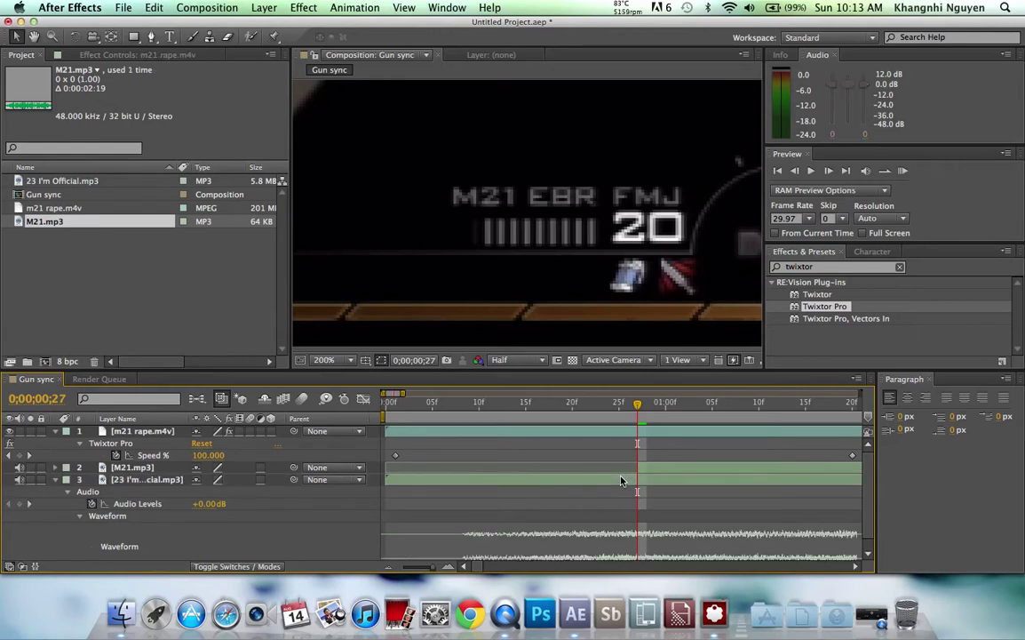
# Move the trimmed M21.mp3 layer so that the gunshot starts on the first beat at 0;00;03;14.
pyautogui.click(858, 566)
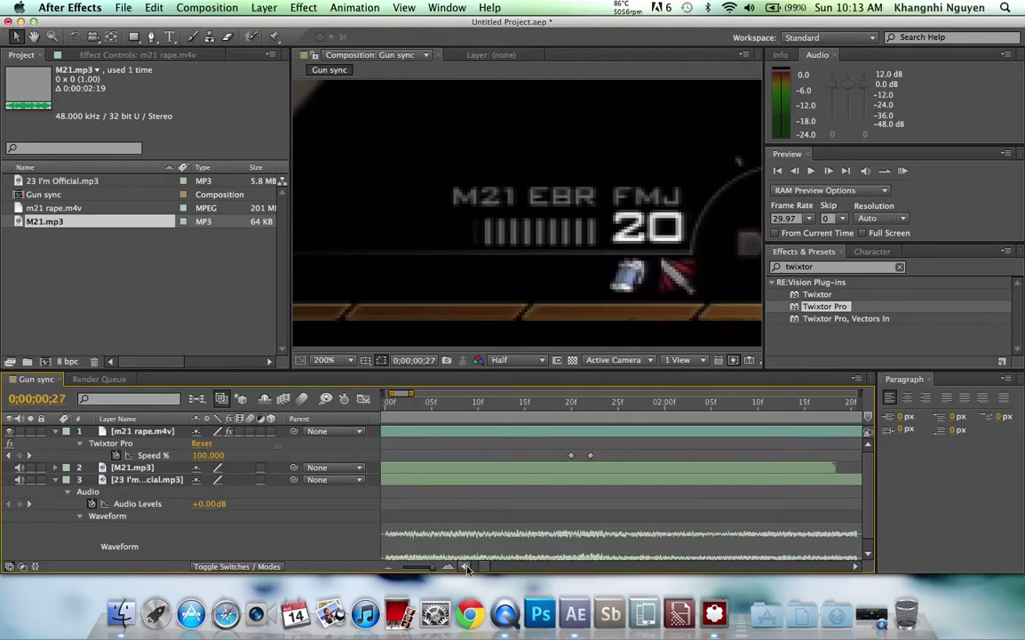
pyautogui.click(388, 567)
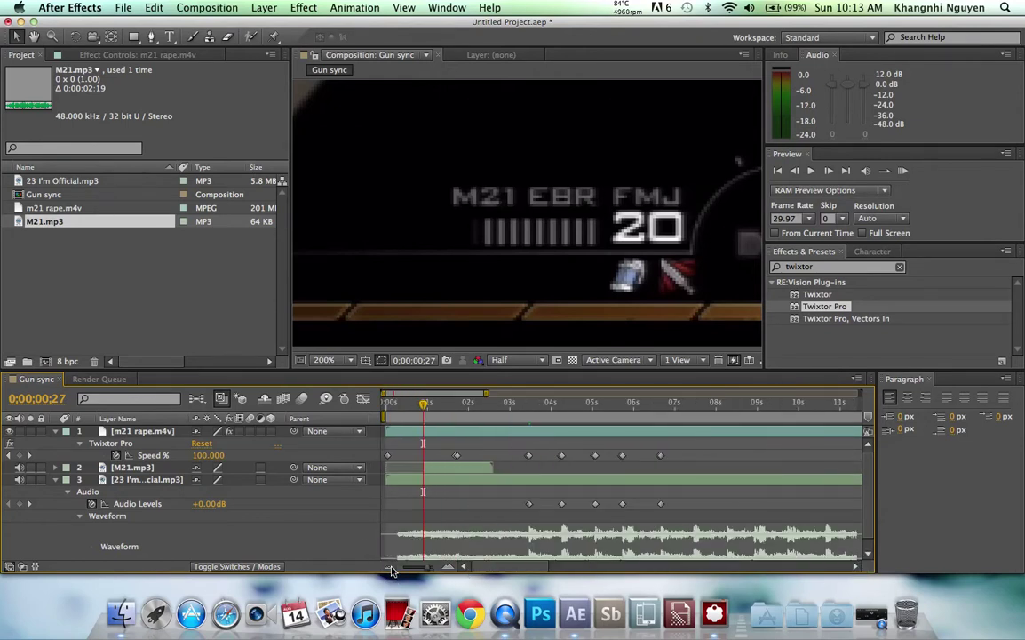
pyautogui.click(529, 411)
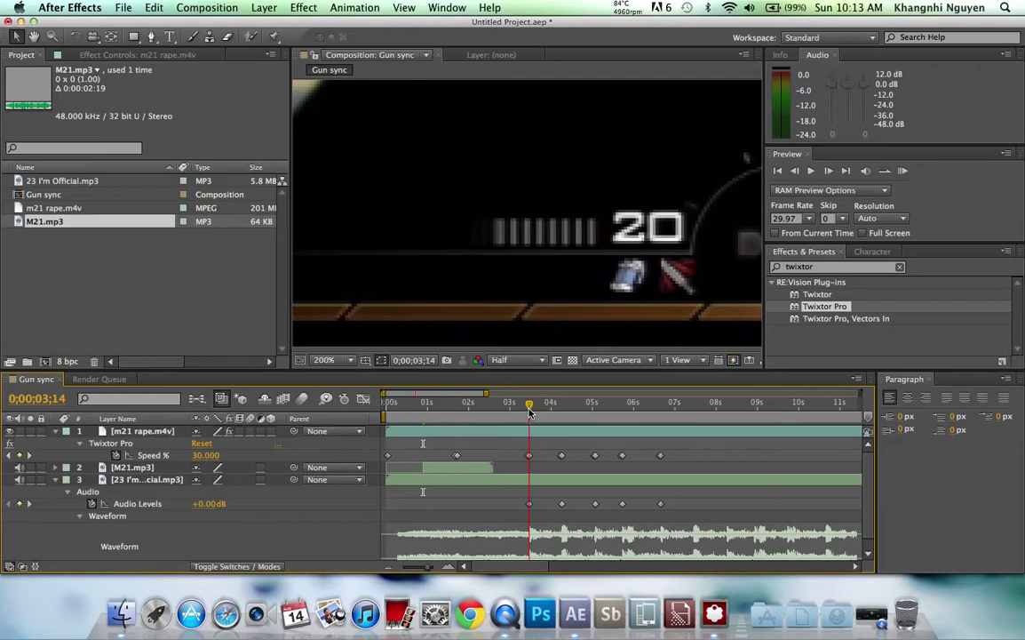
pyautogui.moveTo(513, 468); pyautogui.dragTo(577, 473)
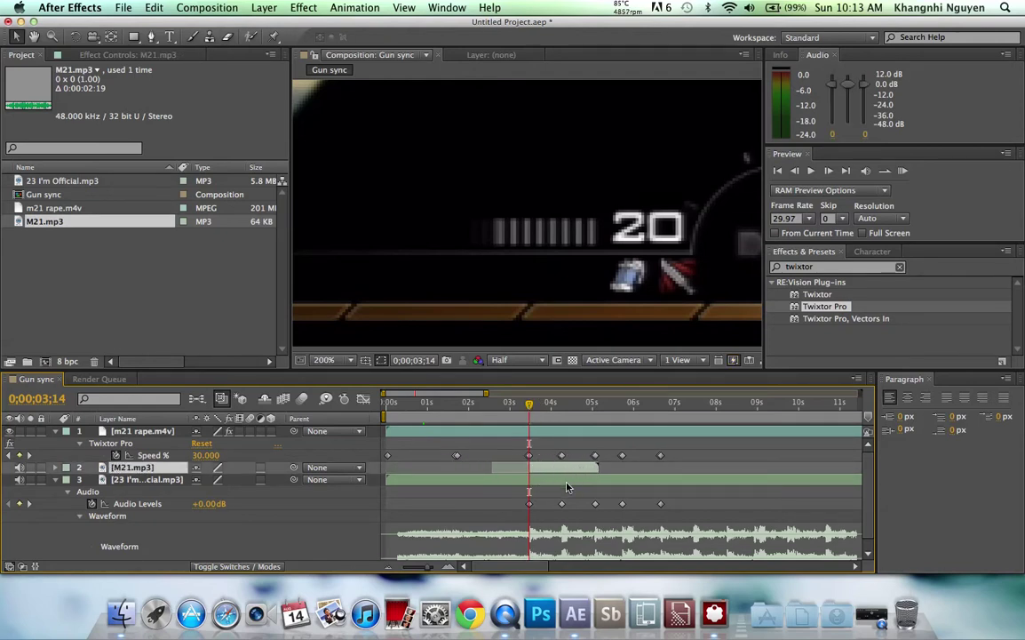
# Duplicate the trimmed M21.mp3 layer four times and align the copies with the second to fifth beats.
pyautogui.press('super+d')
pyautogui.moveTo(552, 470); pyautogui.dragTo(699, 463)
pyautogui.press('super+d')
pyautogui.press('super+d')
pyautogui.press('super+d')
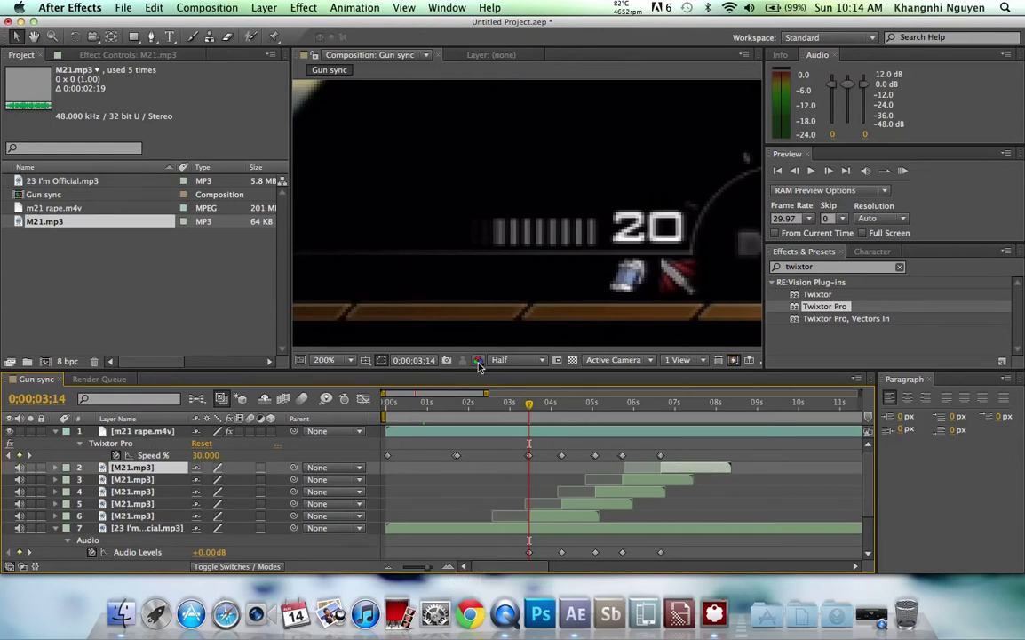
# Enlarge the composition viewer with magnification Fit up to 100% and run a RAM preview of the gun sync.
pyautogui.click(325, 360)
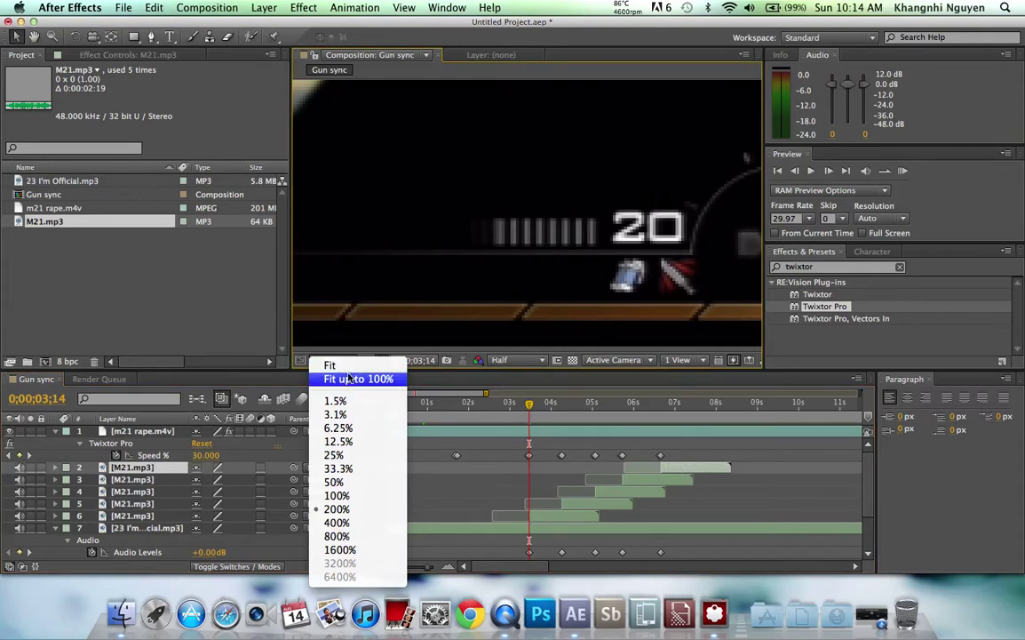
pyautogui.click(364, 381)
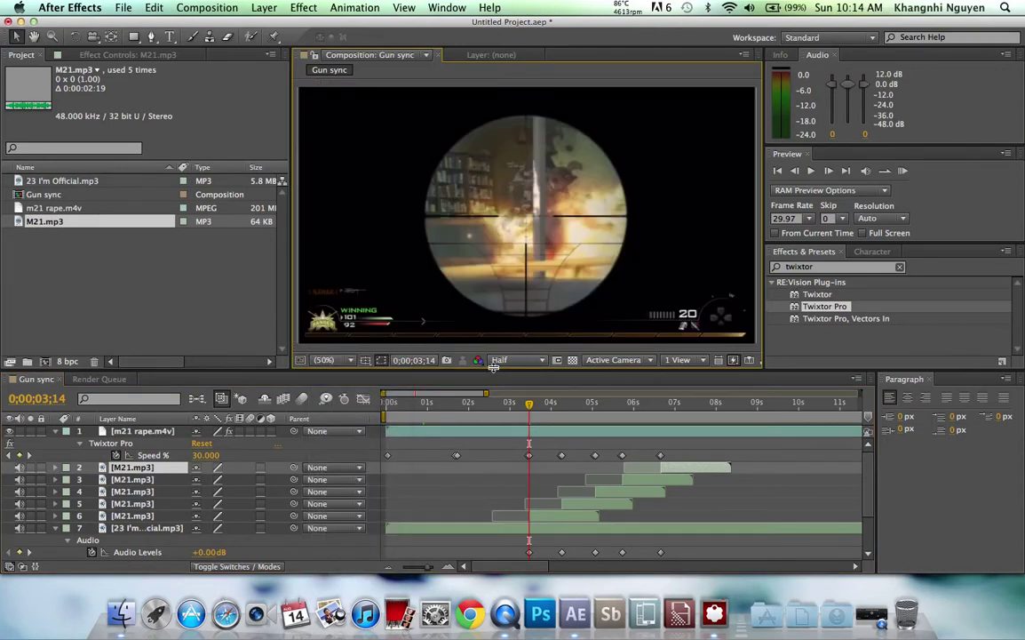
pyautogui.moveTo(492, 370); pyautogui.dragTo(492, 503)
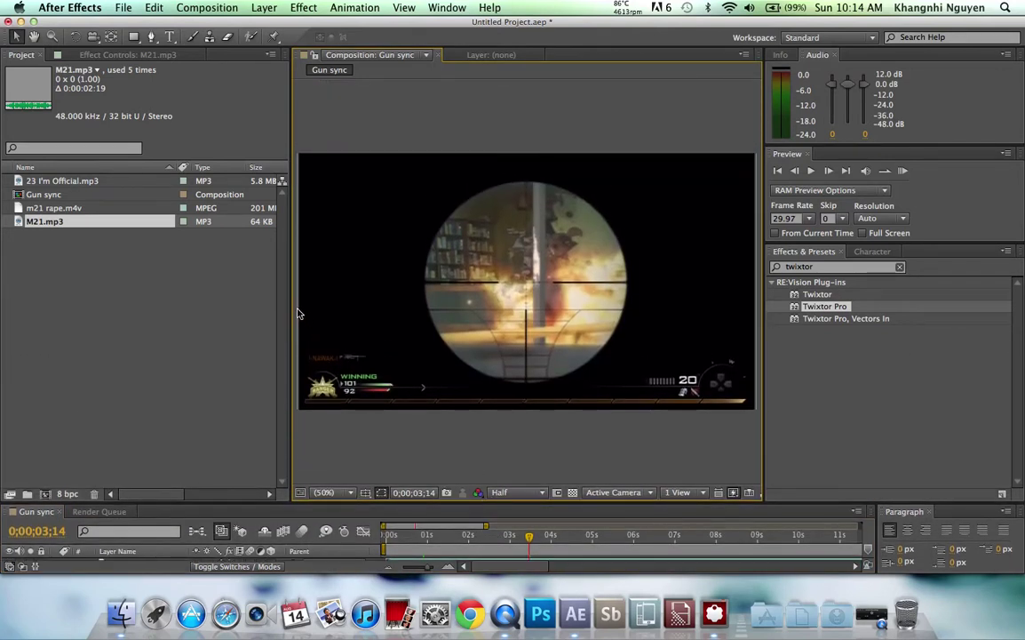
pyautogui.moveTo(290, 306); pyautogui.dragTo(126, 306)
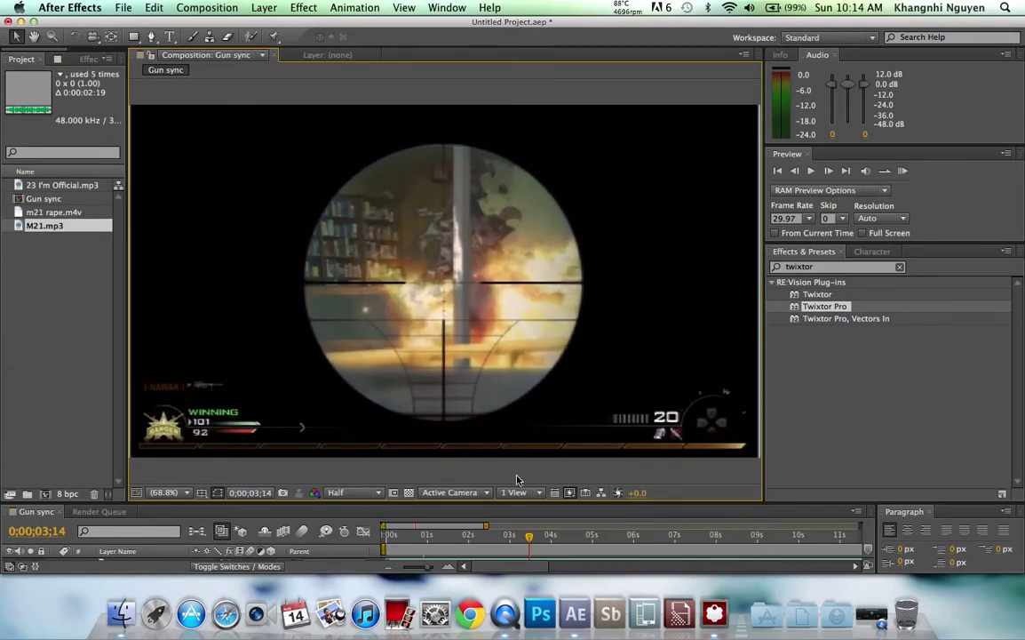
pyautogui.click(902, 170)
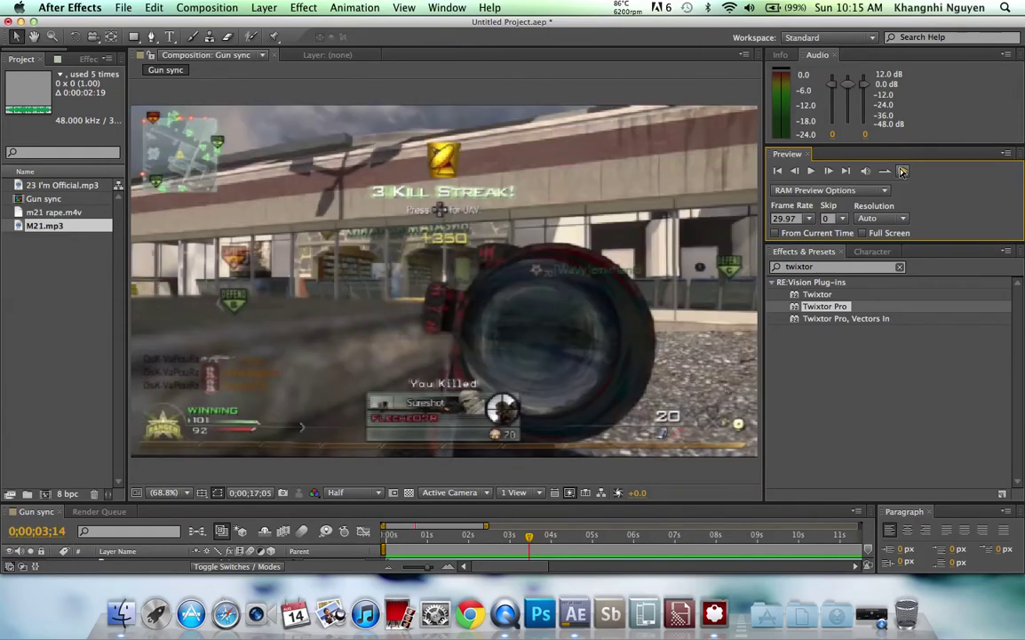
pyautogui.click(902, 171)
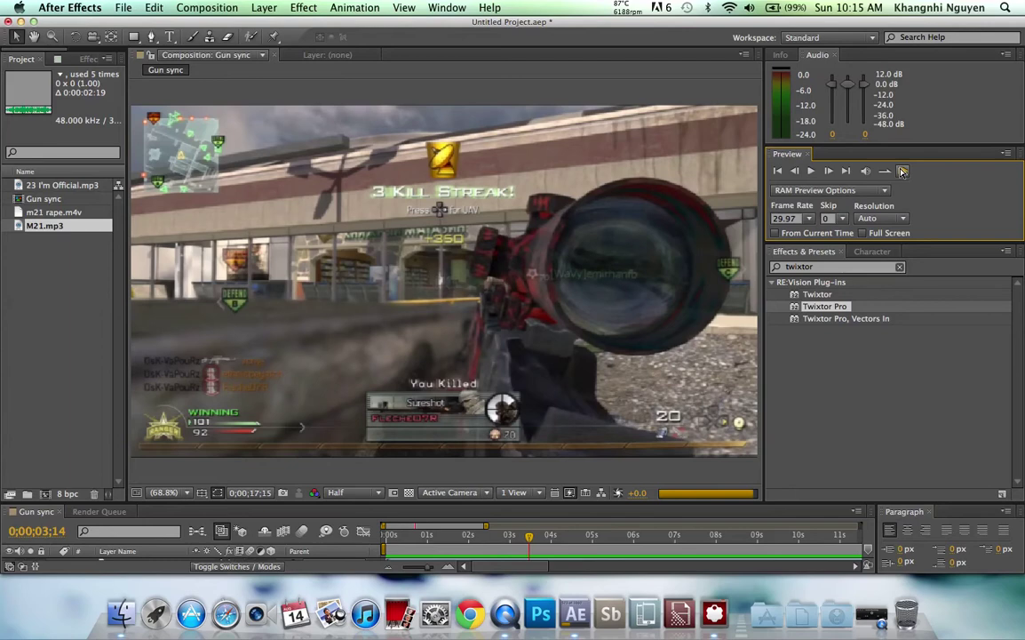
# Shorten the work area to end at the current time, 0;00;07;10, and run a RAM preview of that range.
pyautogui.click(903, 171)
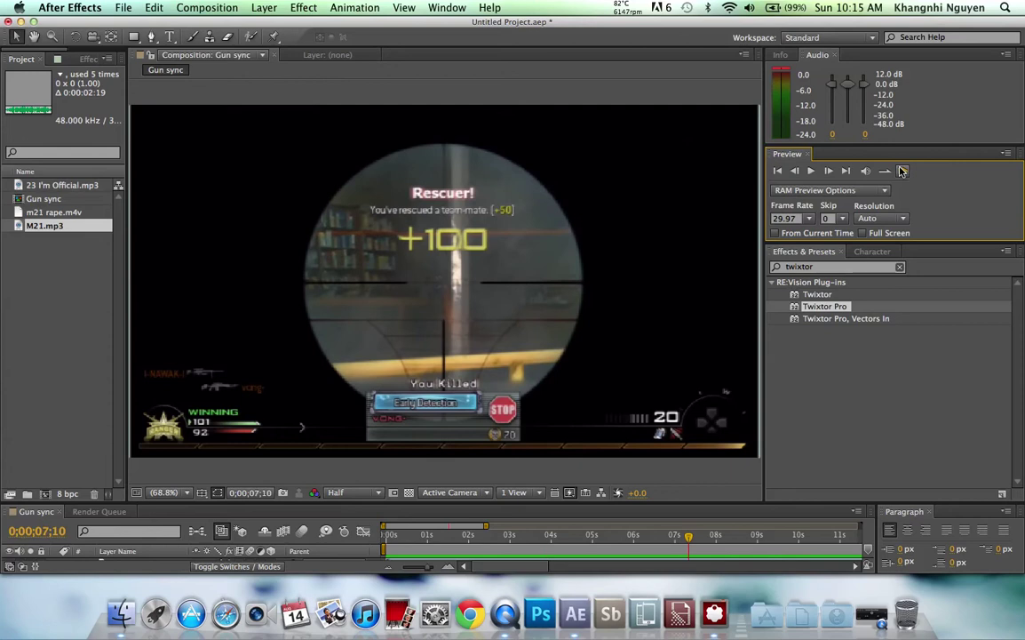
pyautogui.click(389, 567)
pyautogui.click(389, 568)
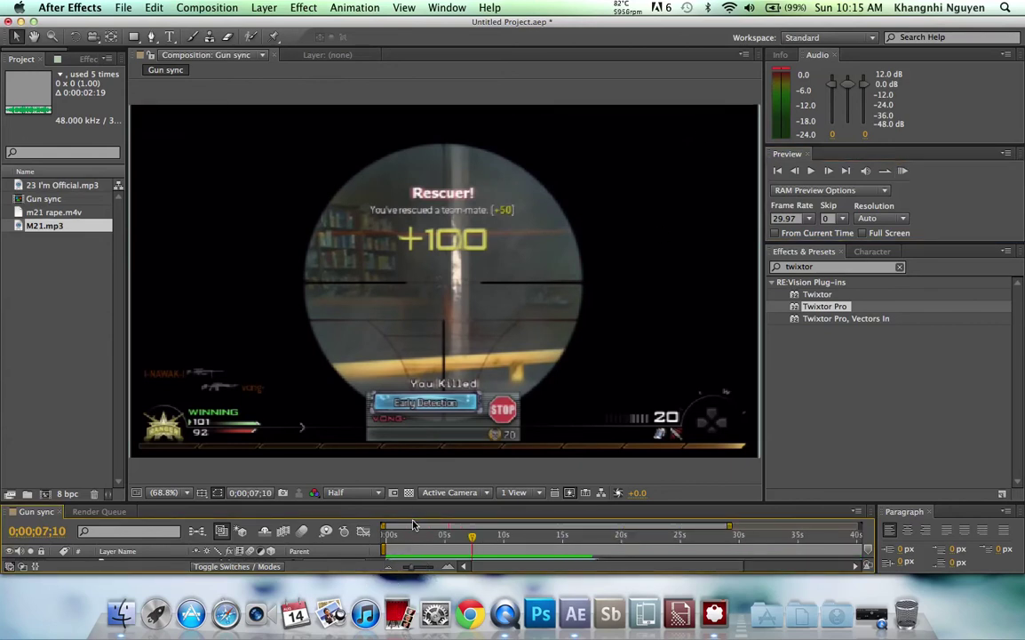
pyautogui.moveTo(421, 503); pyautogui.dragTo(423, 371)
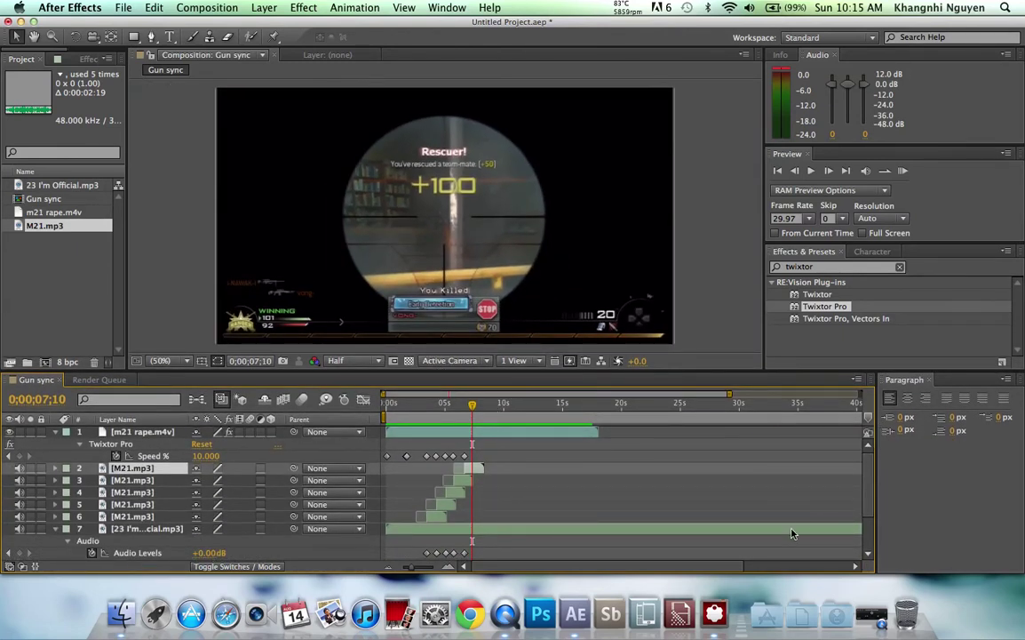
pyautogui.hscroll(5, 716, 549)
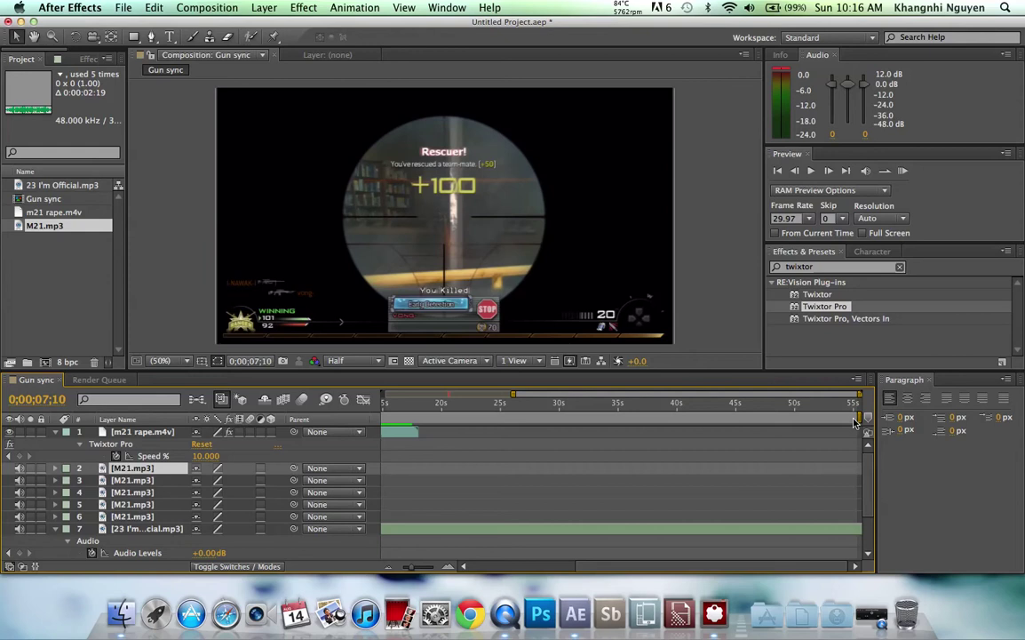
pyautogui.moveTo(856, 416); pyautogui.dragTo(472, 415)
pyautogui.click(904, 170)
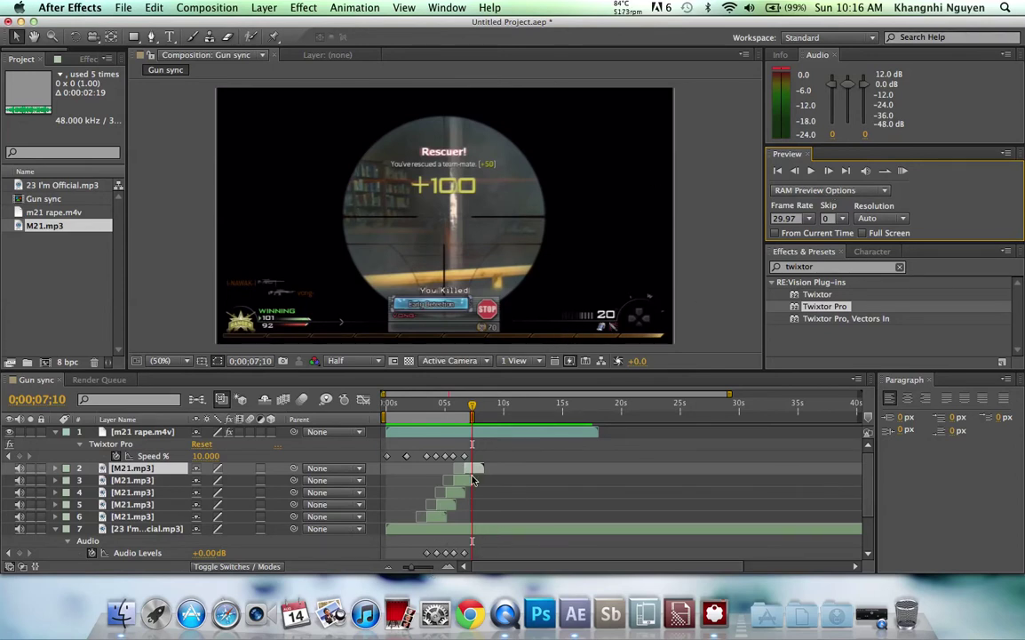
# Set the audio levels of all five M21.mp3 layers to -5 dB and play a RAM preview of the gun sync.
pyautogui.keyDown('shift'); pyautogui.click(435, 516); pyautogui.keyUp('shift')
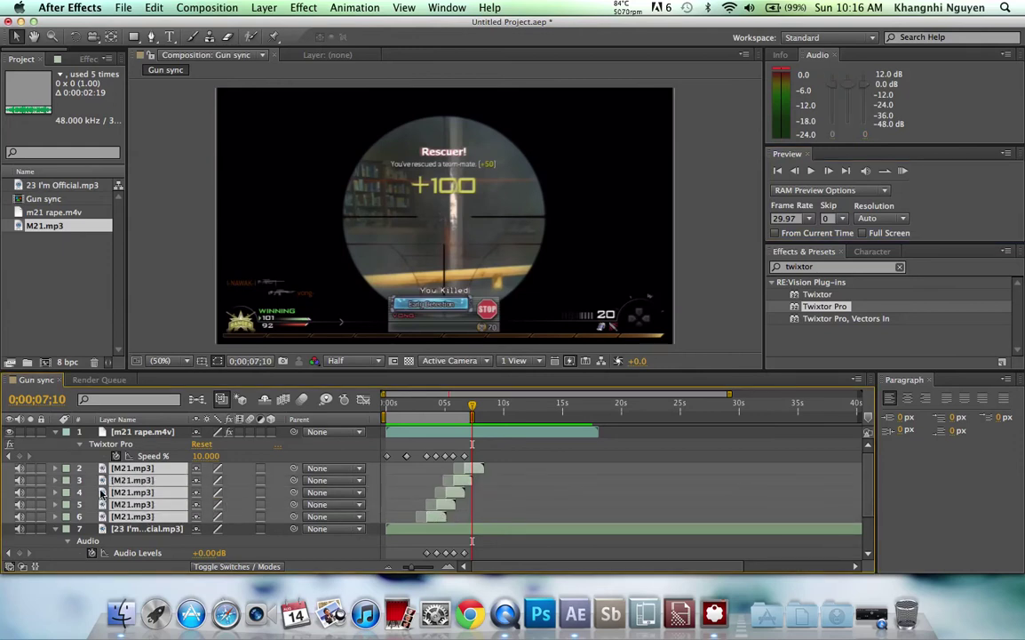
pyautogui.click(55, 480)
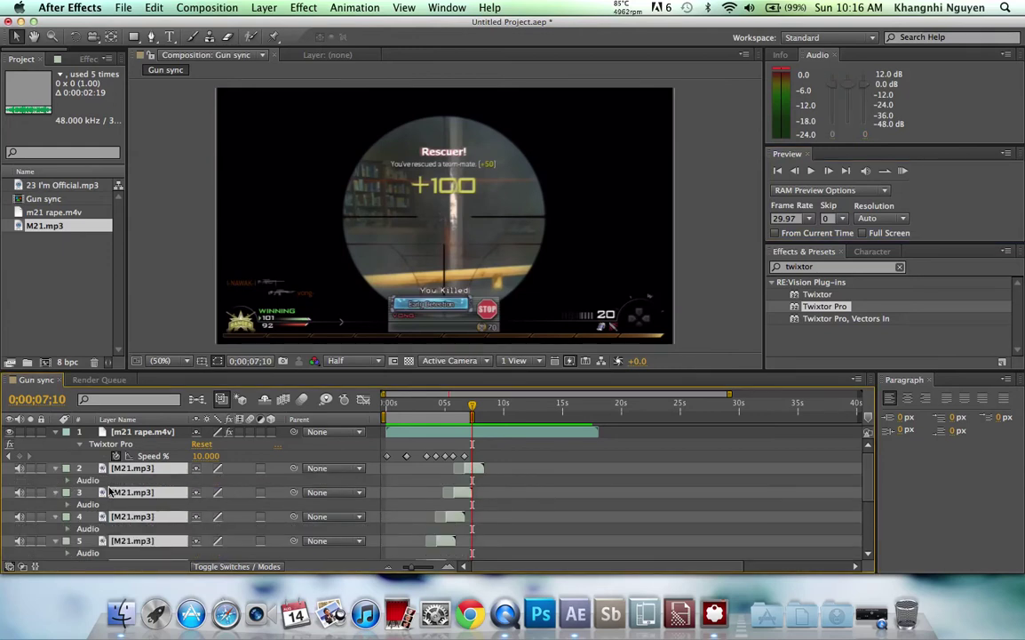
pyautogui.click(68, 505)
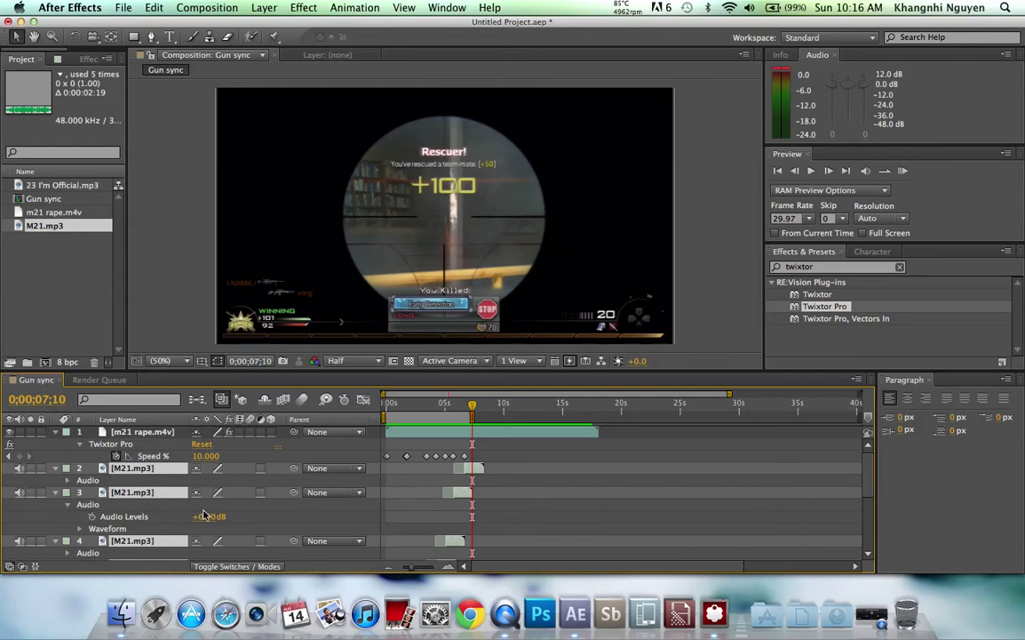
pyautogui.write('-5')
pyautogui.press('Return')
pyautogui.click(902, 170)
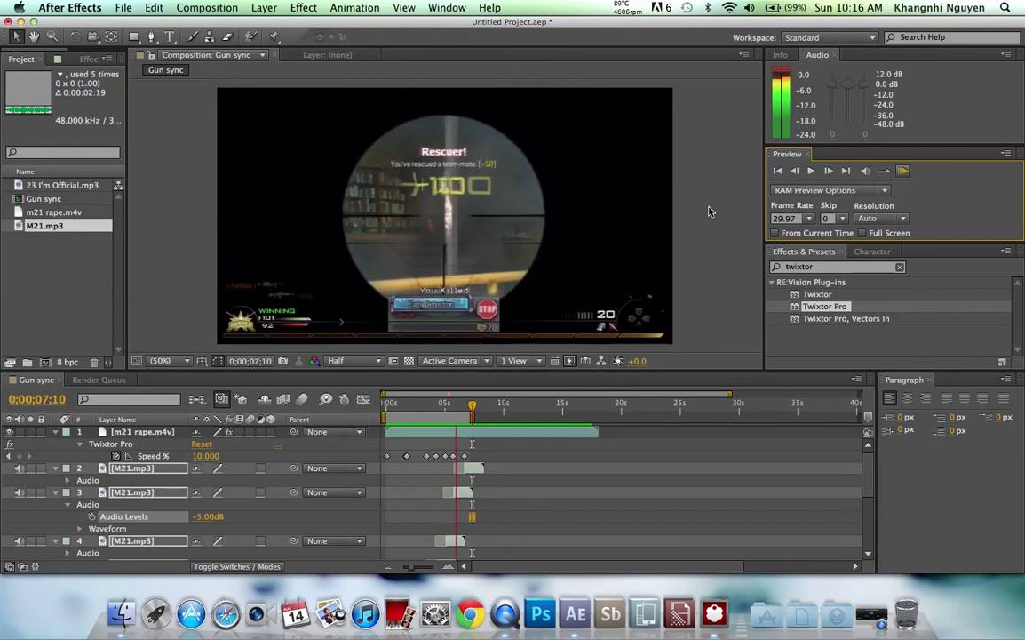
pyautogui.press('space')
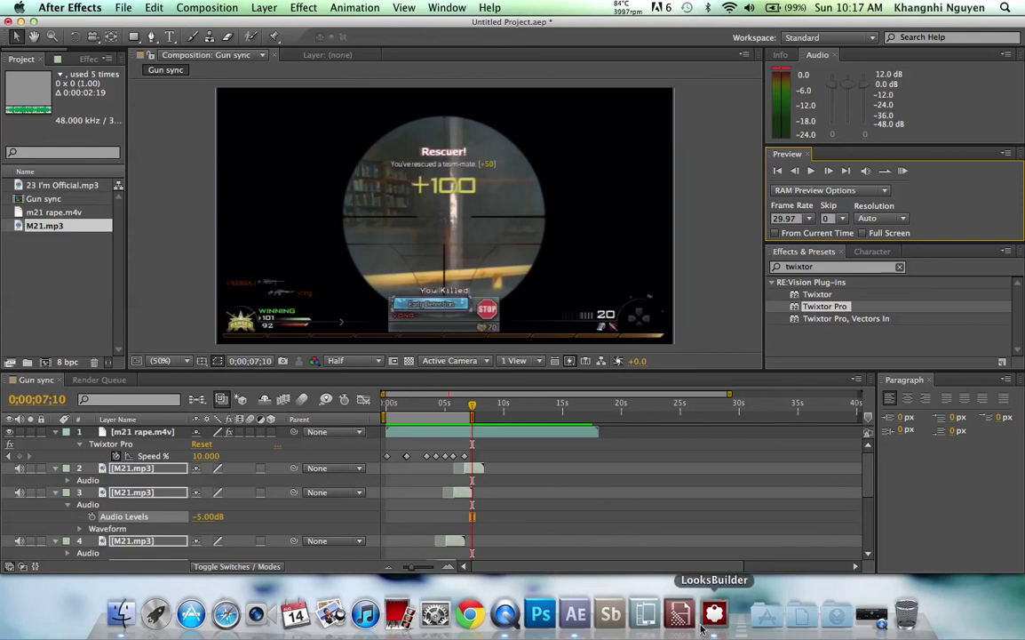
pyautogui.click(871, 613)
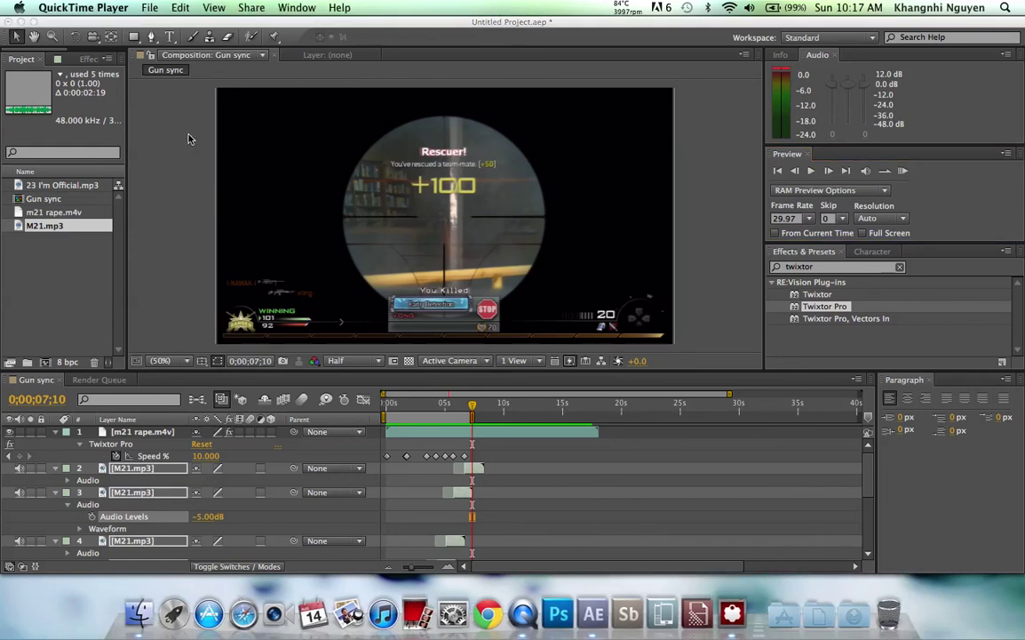